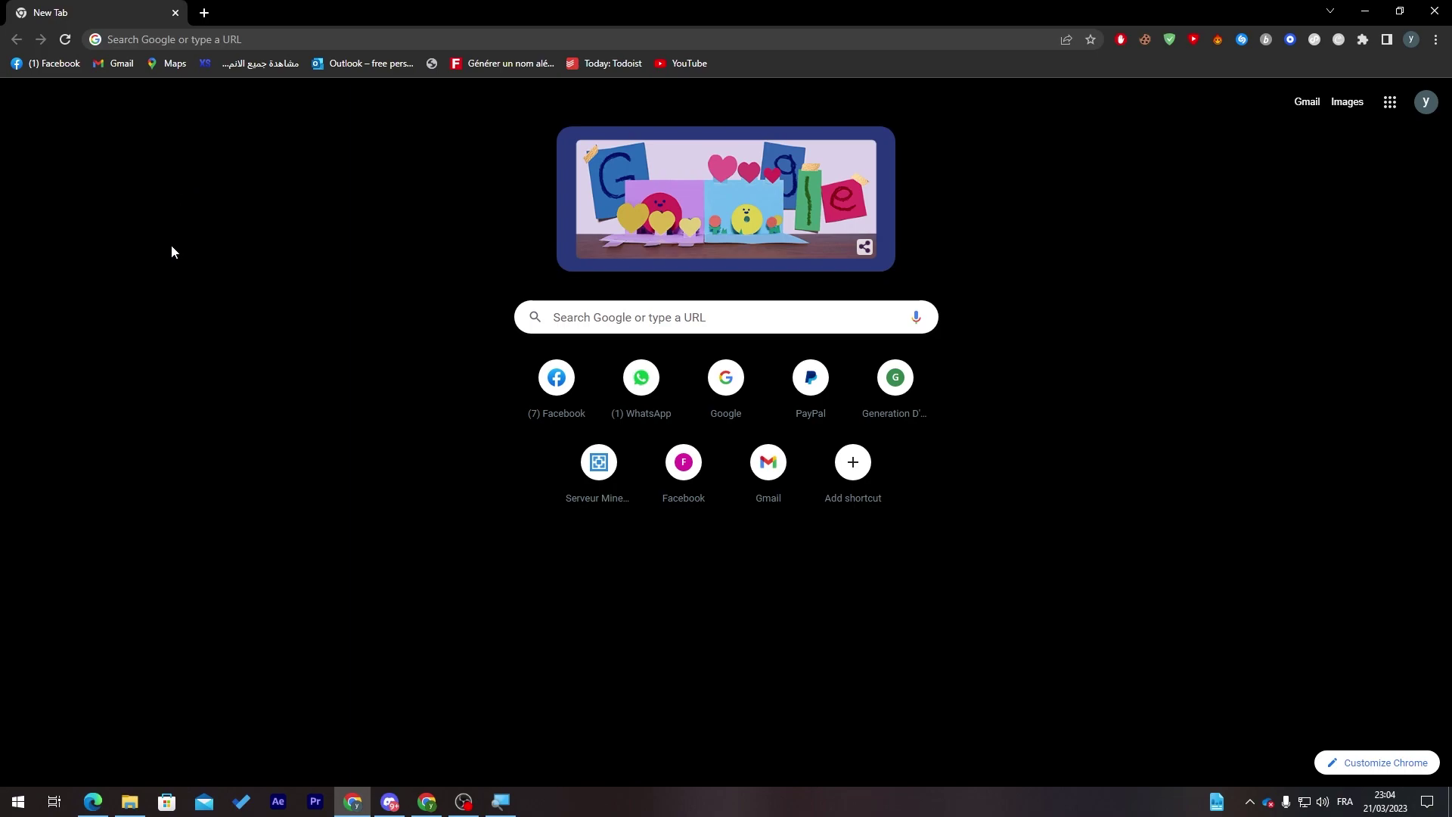
- Load localhost, enter the WordPress site, and go to its admin Dashboard
{"action": "left_click", "coordinate": [193, 40]}
{"action": "type", "text": "lo"}
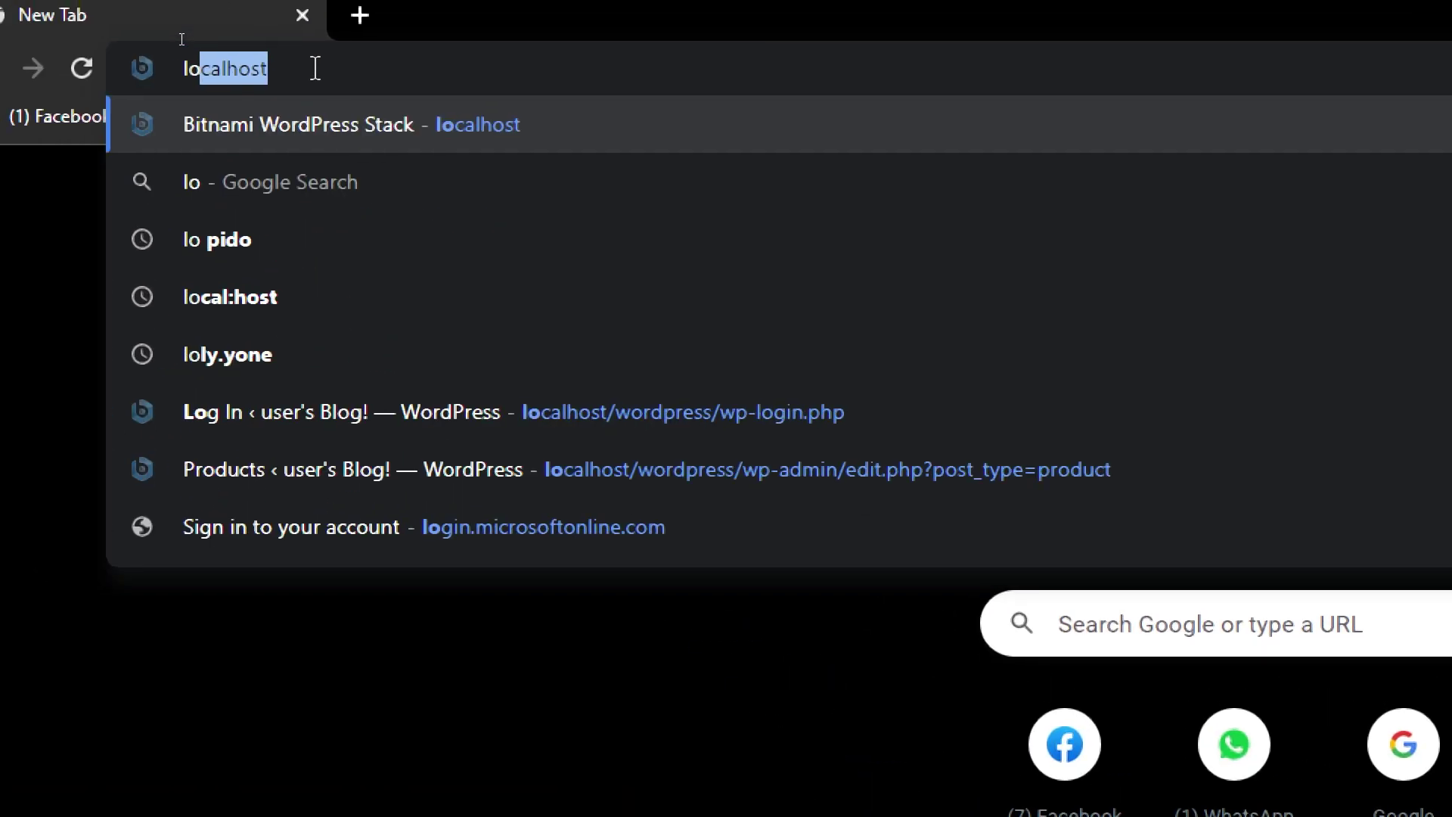
{"action": "key", "text": "Return"}
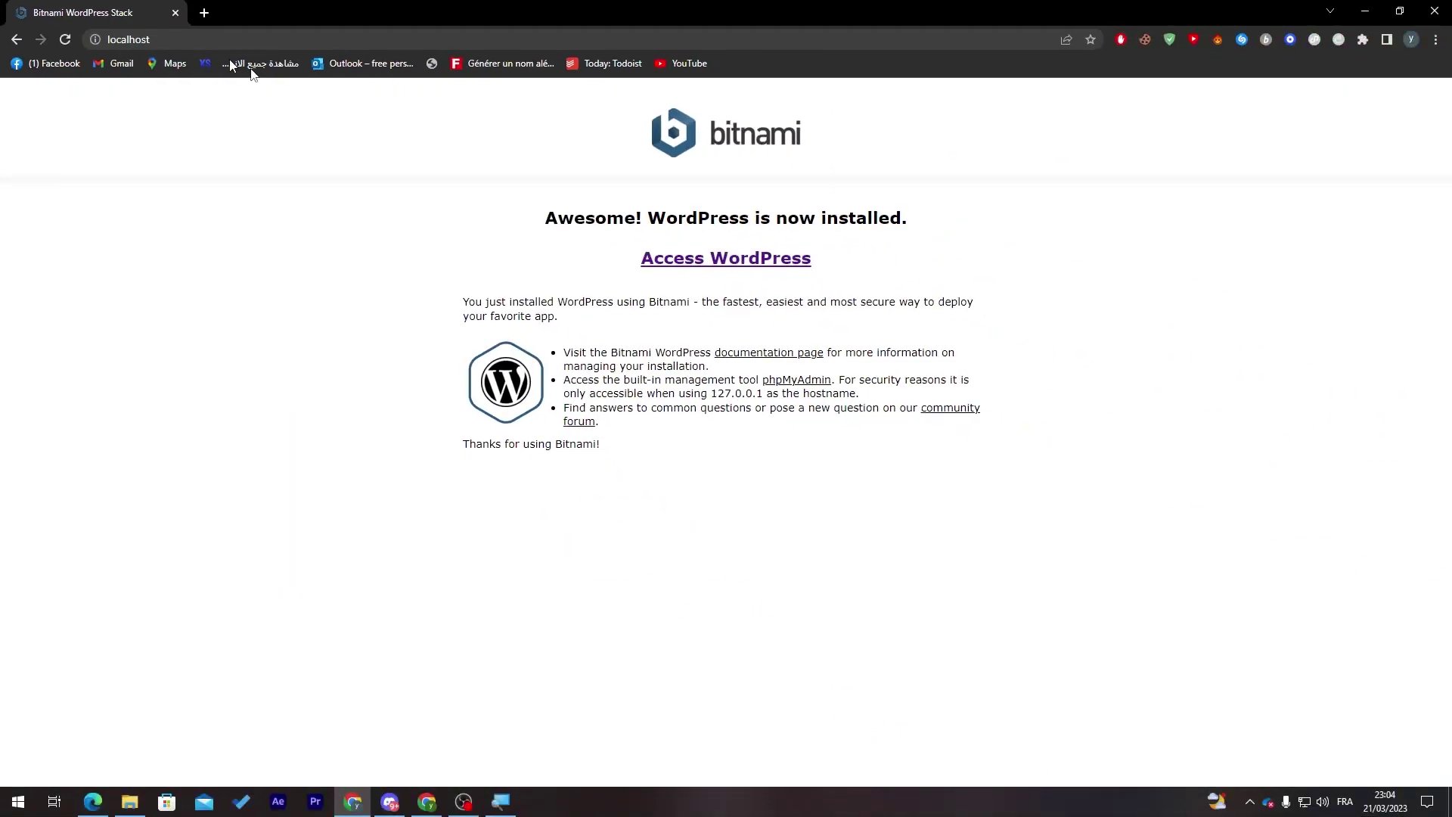
{"action": "left_click", "coordinate": [665, 258]}
{"action": "mouse_move", "coordinate": [70, 92]}
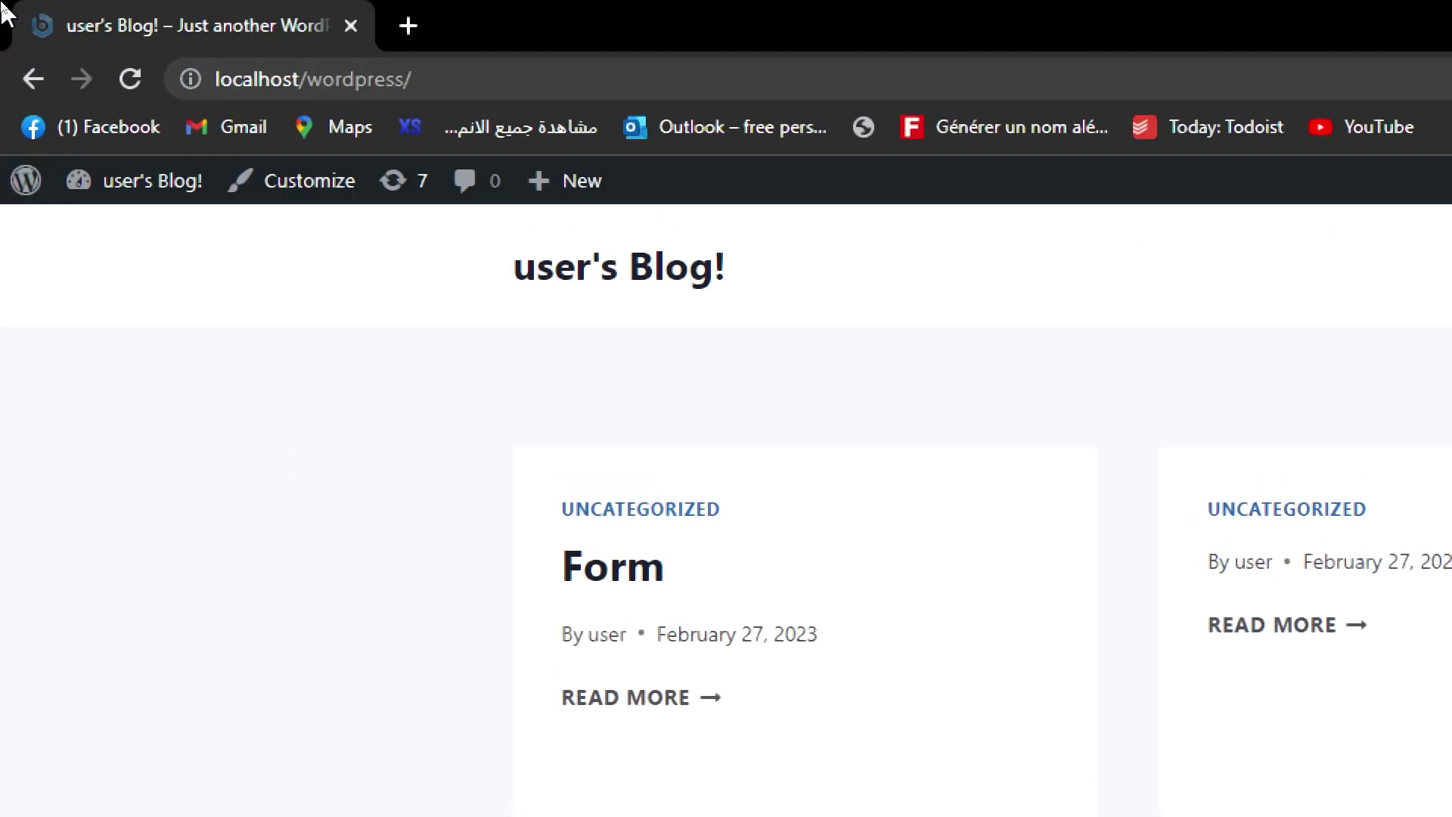
{"action": "mouse_move", "coordinate": [155, 189]}
{"action": "left_click", "coordinate": [110, 230]}
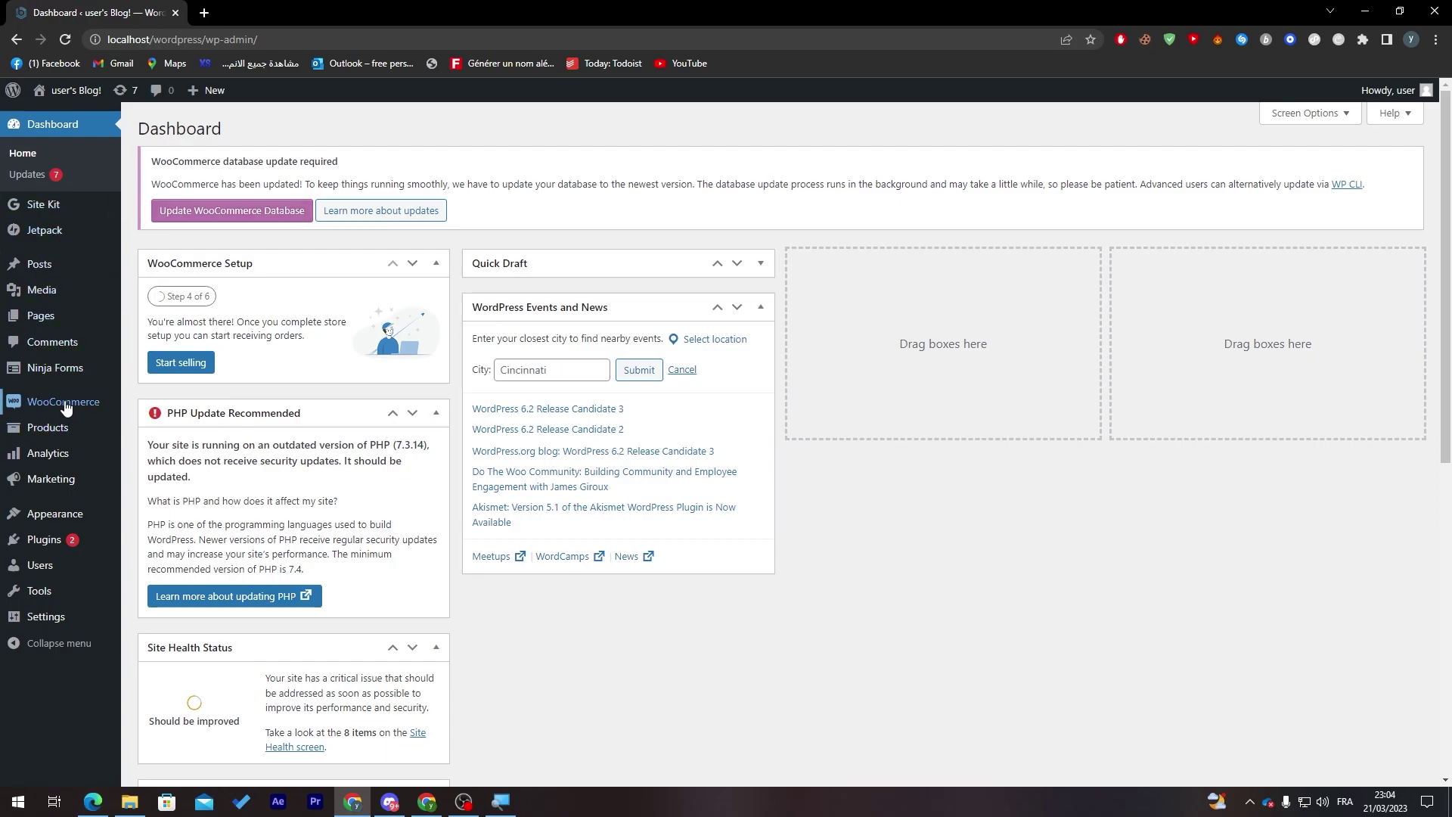
{"action": "mouse_move", "coordinate": [68, 422]}
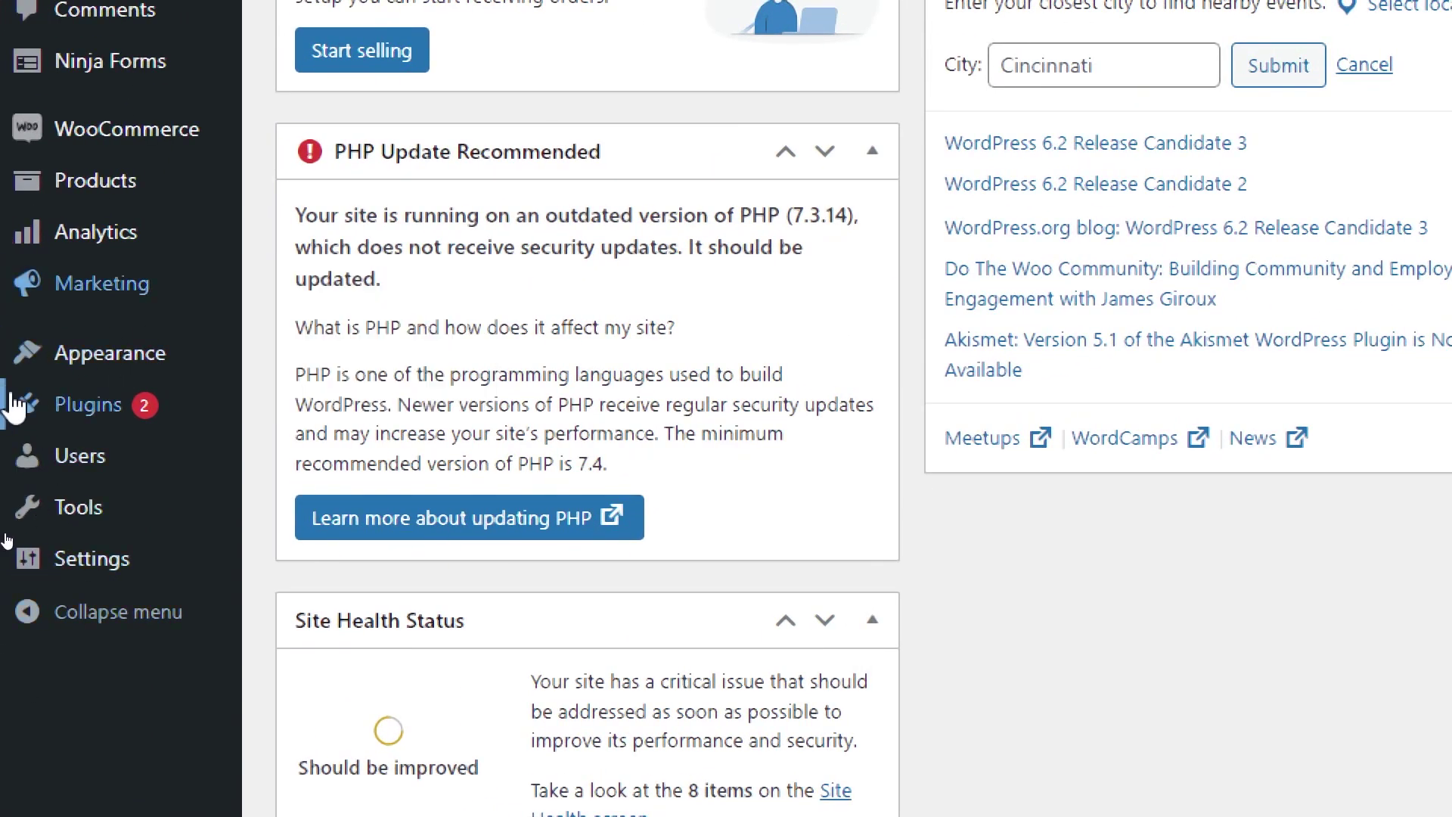
{"action": "mouse_move", "coordinate": [68, 406]}
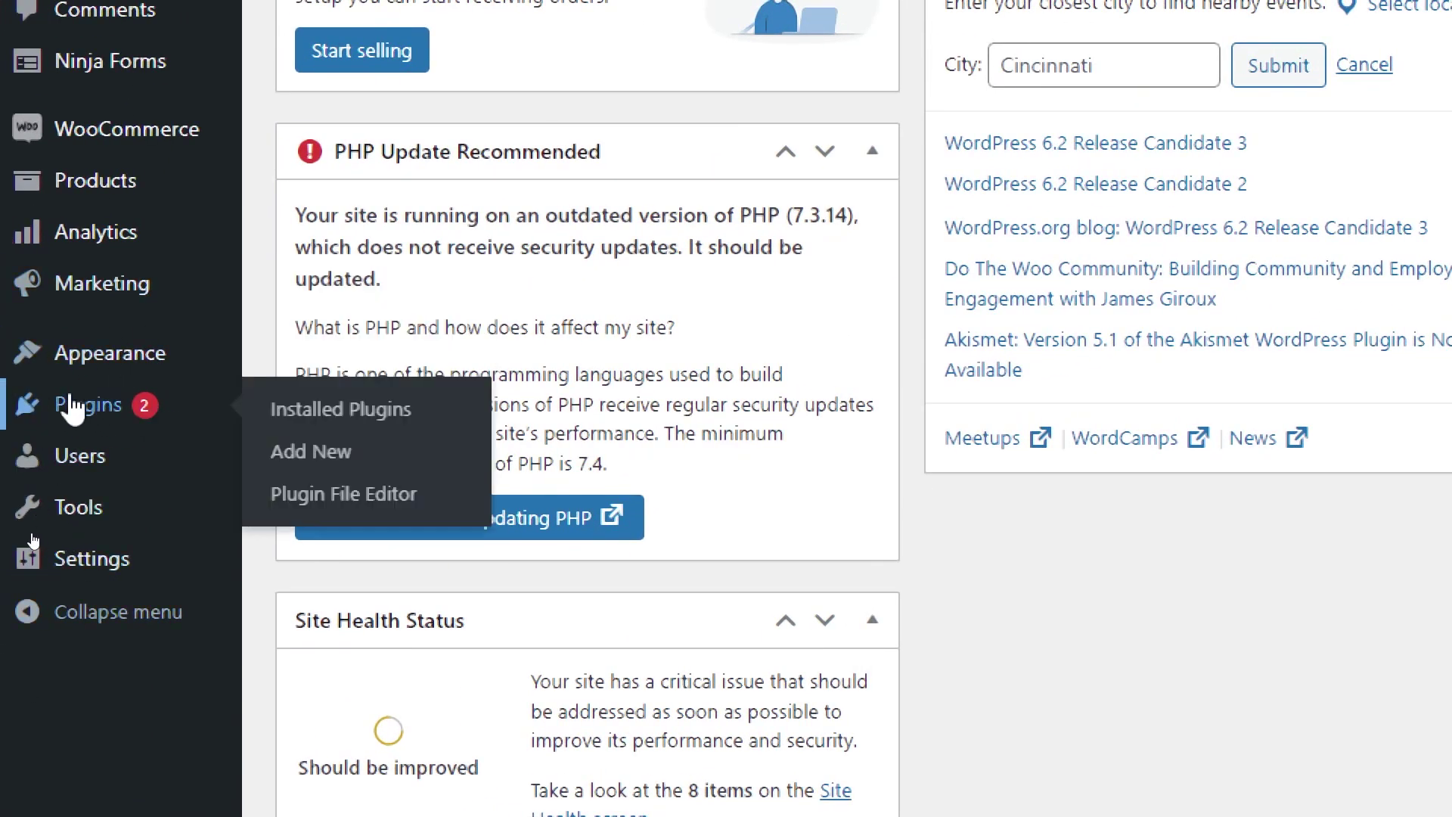
- Go to Plugins > Add New and reveal the Upload Plugin zip option
{"action": "left_click", "coordinate": [330, 453]}
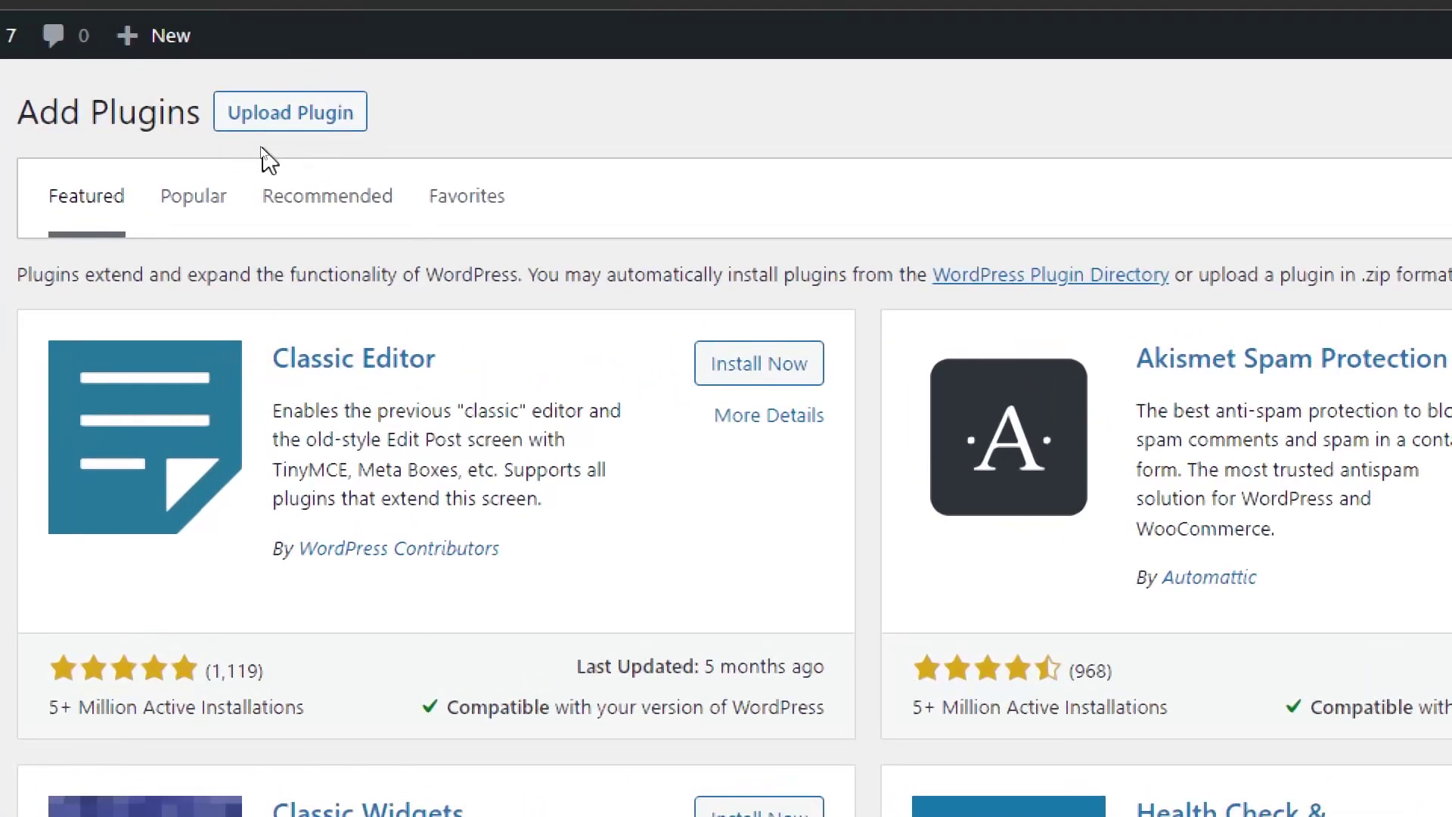
{"action": "left_click", "coordinate": [287, 119]}
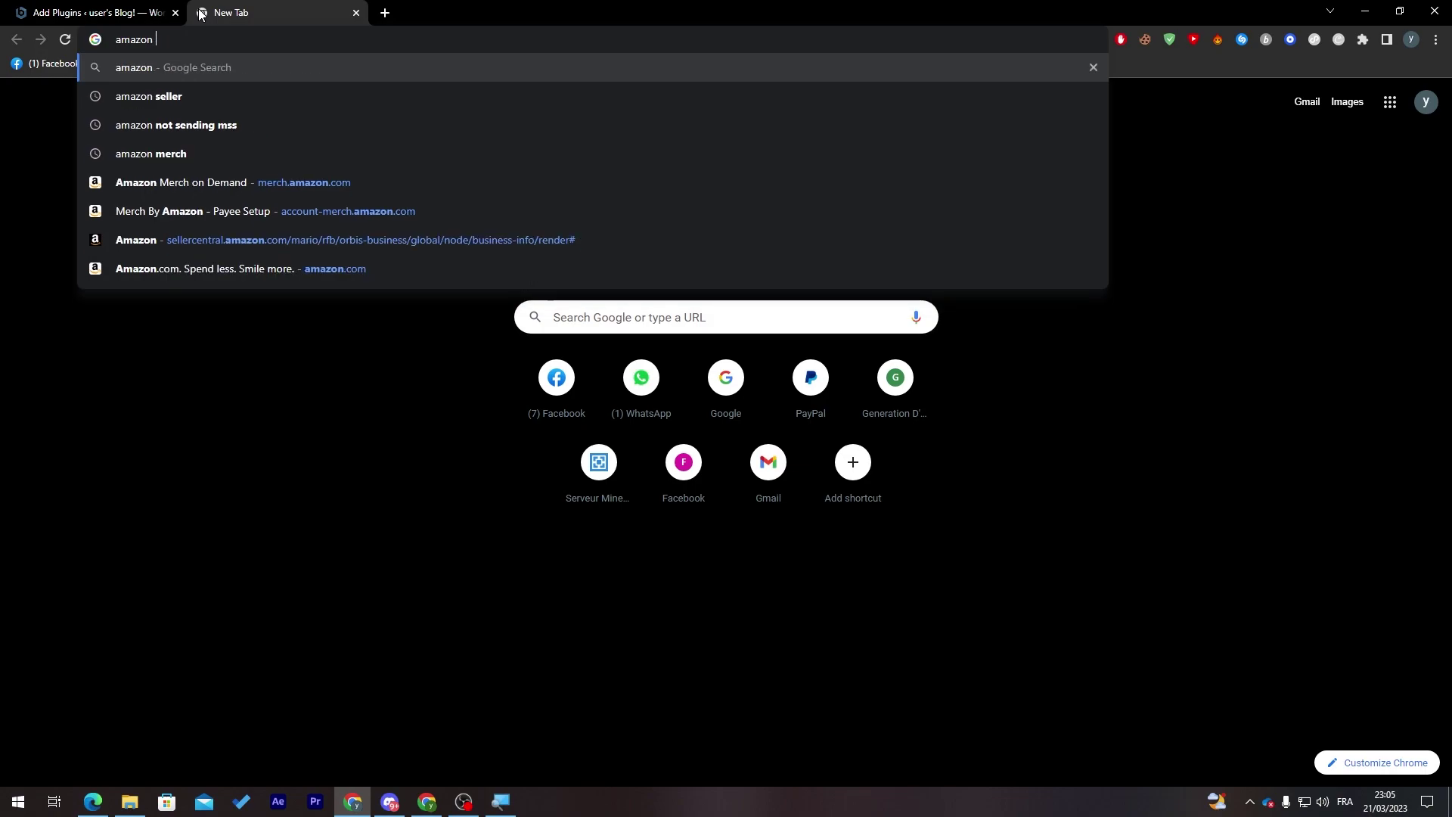
- Google 'amazon plugin for woocommerce' and open the Amazon Fulfillment (MCF) for WooCommerce result
{"action": "type", "text": "for woocommerce"}
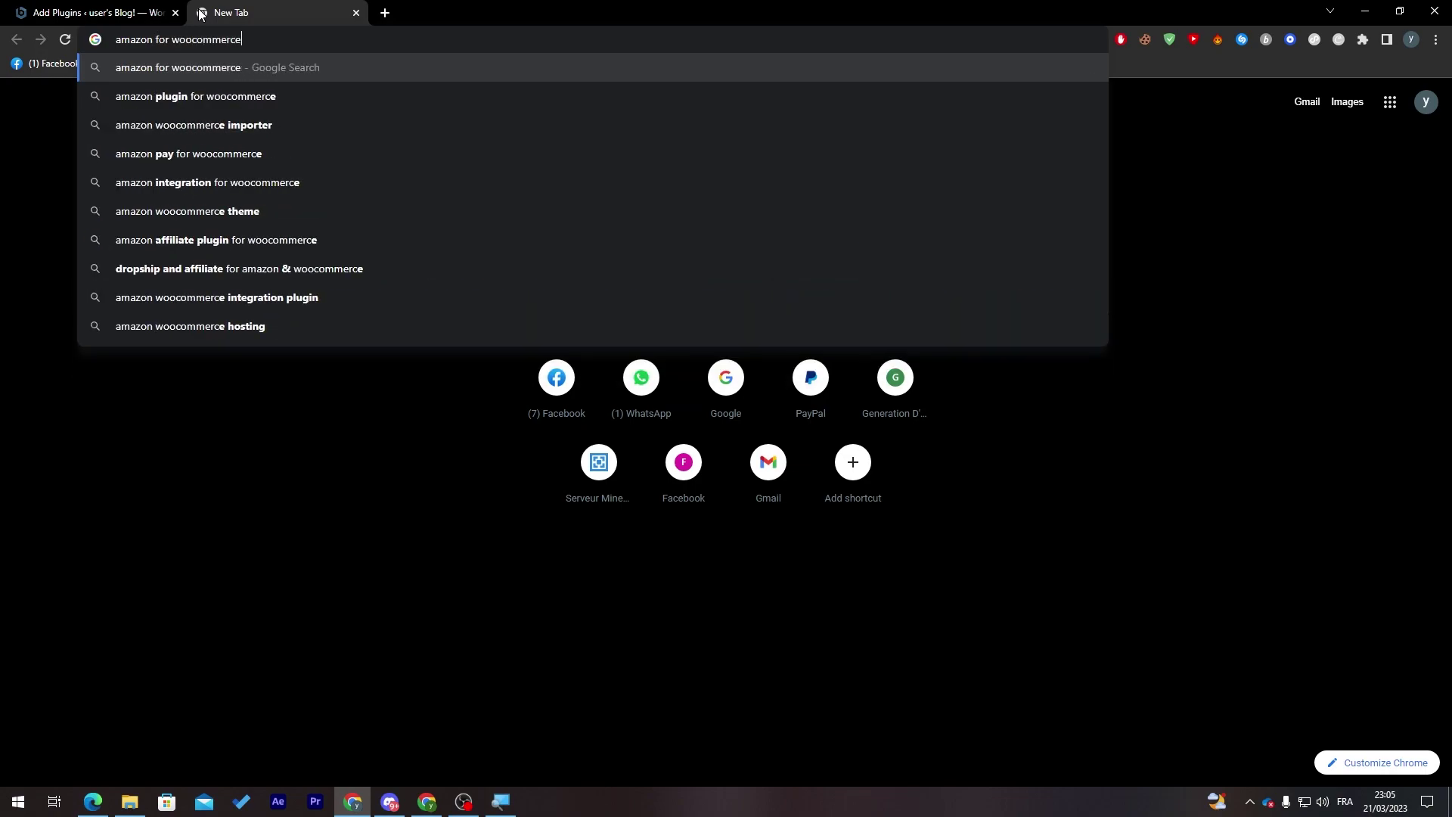
{"action": "key", "text": "Down"}
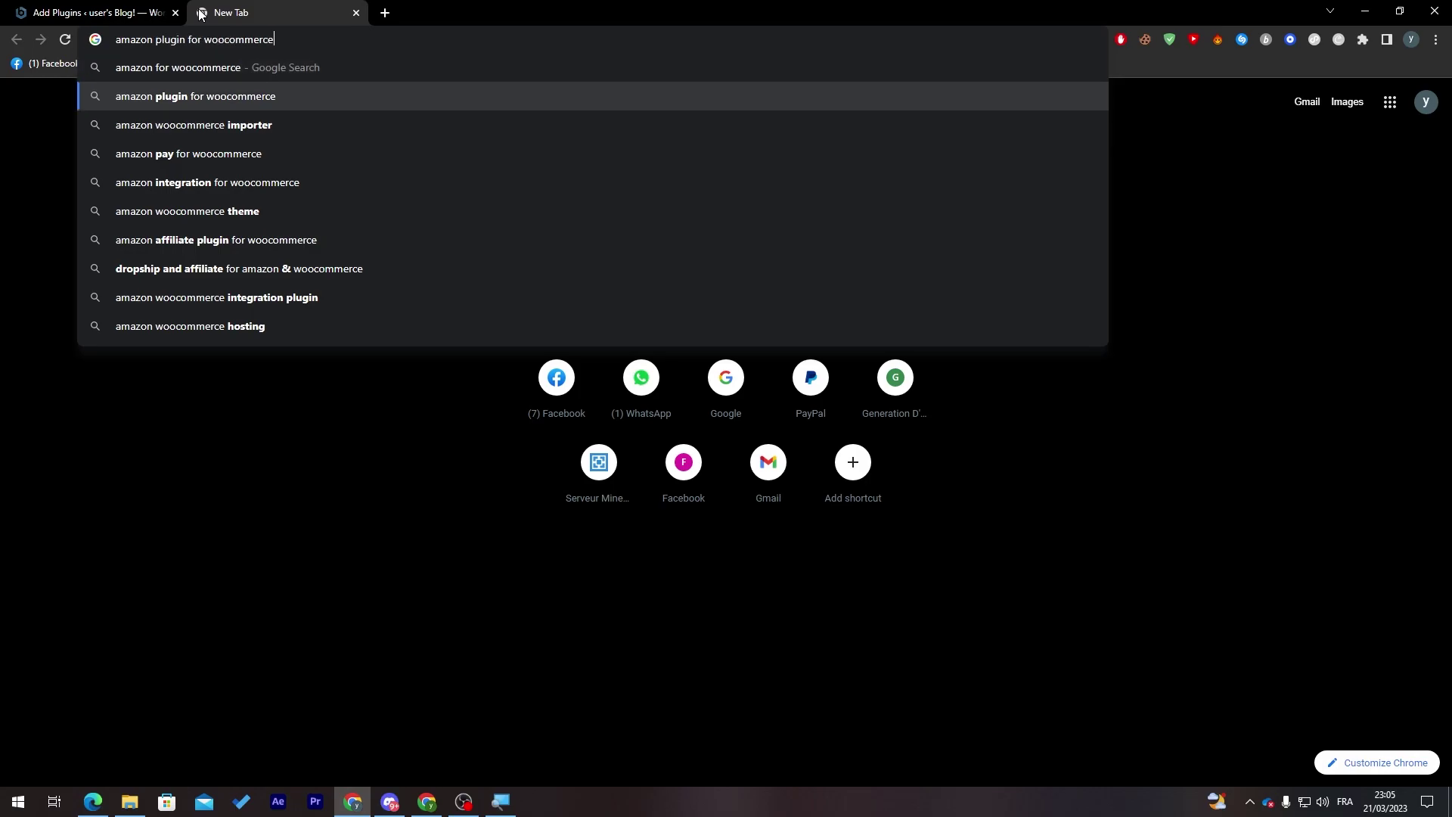
{"action": "key", "text": "Return"}
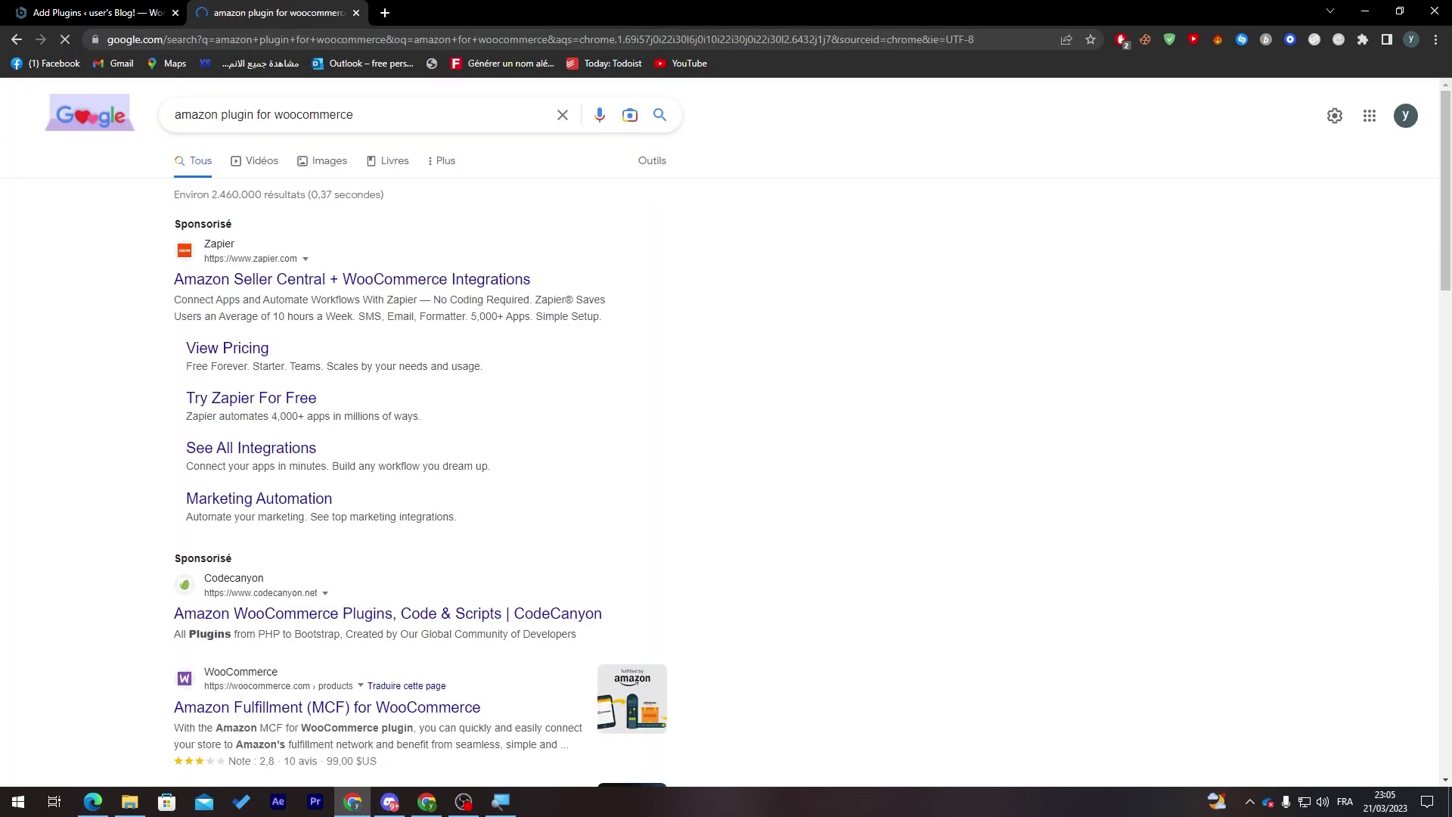
{"action": "left_click", "coordinate": [301, 717]}
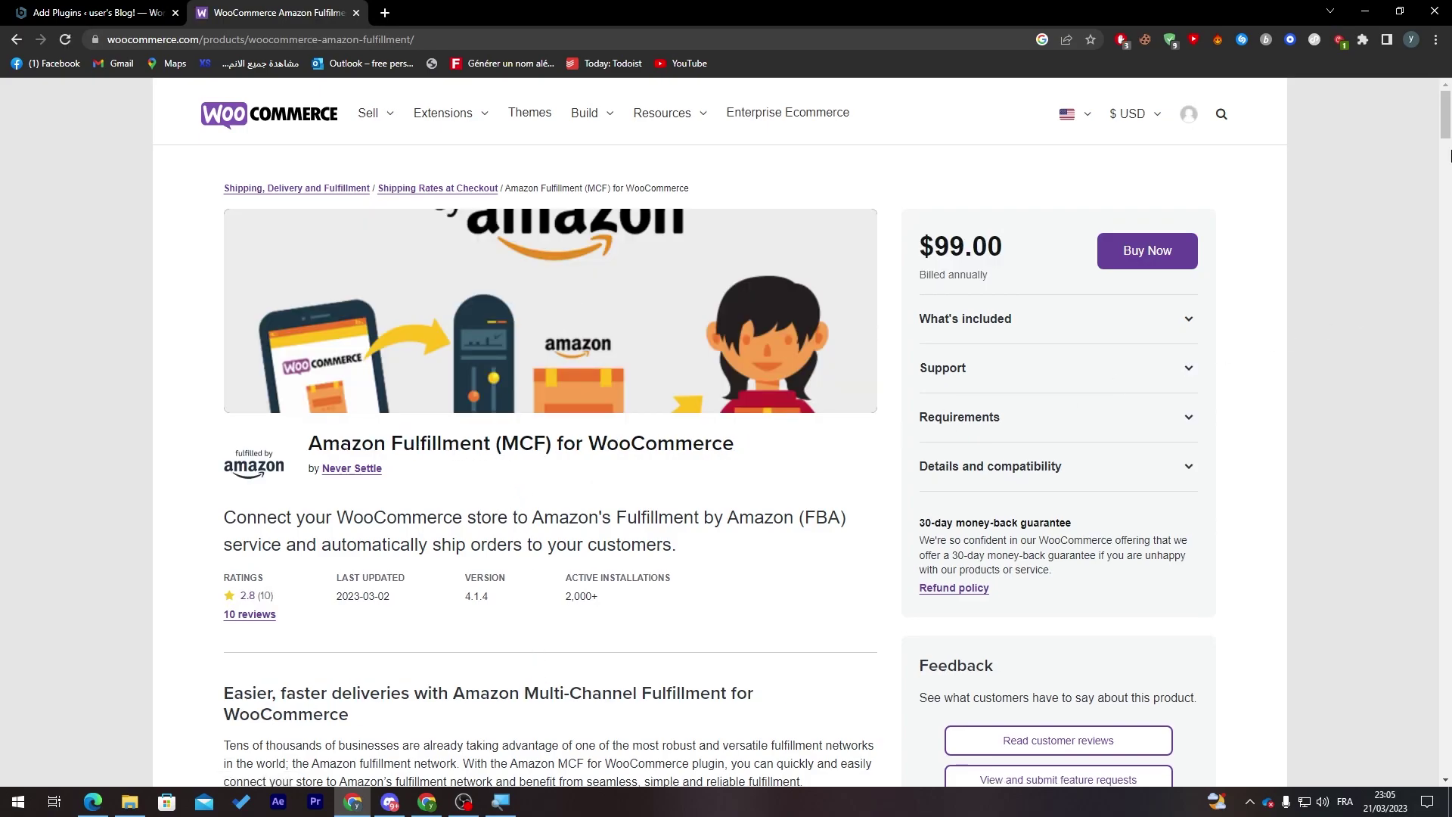
- Go back to the Google results and refine the search toward Amazon Pay
{"action": "scroll", "coordinate": [1450, 156], "scroll_direction": "down", "scroll_amount": 10}
{"action": "scroll", "coordinate": [757, 378], "scroll_direction": "up", "scroll_amount": 10}
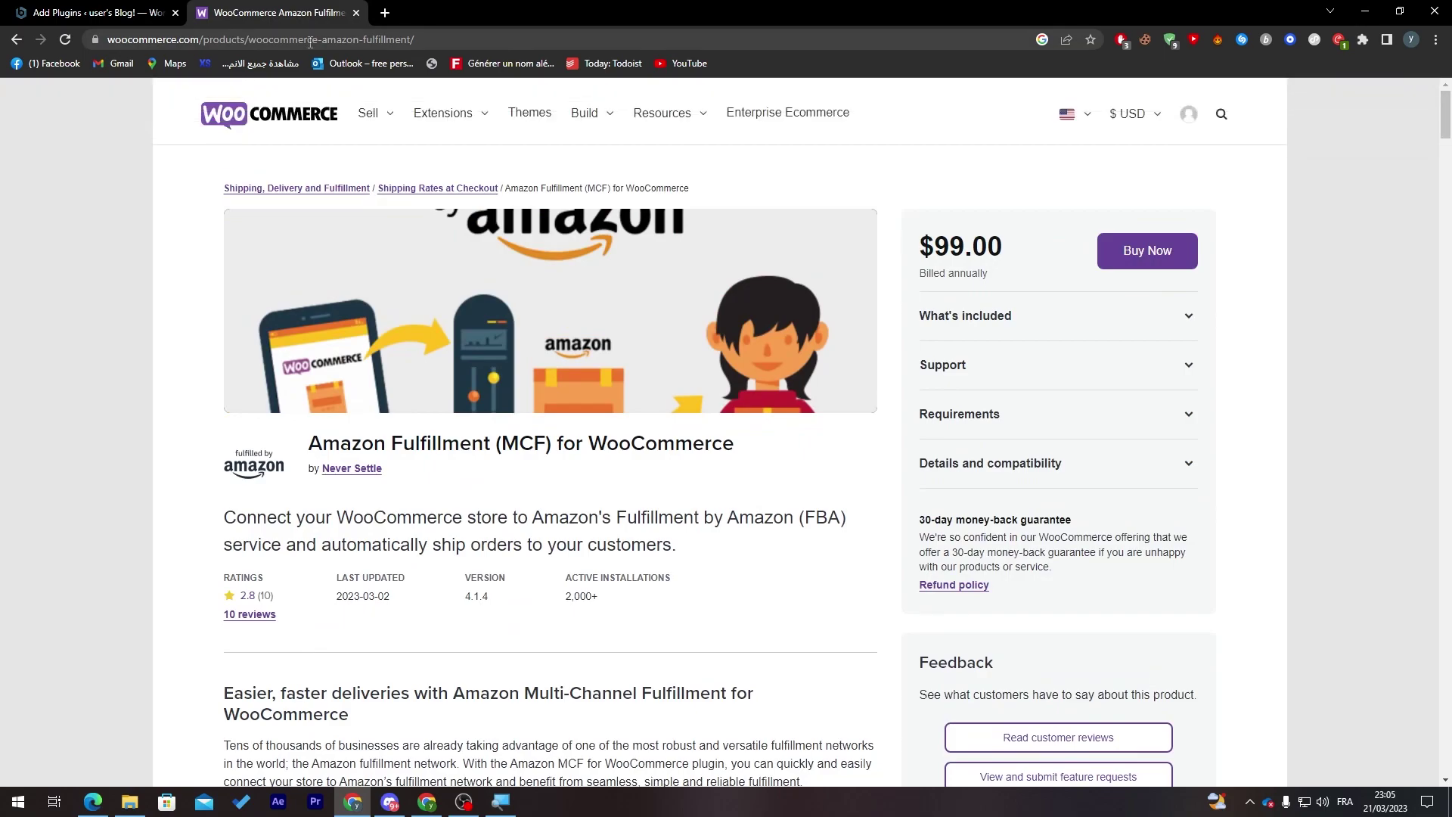
{"action": "left_click", "coordinate": [18, 39]}
{"action": "left_click", "coordinate": [219, 114]}
{"action": "type", "text": "pay-with"}
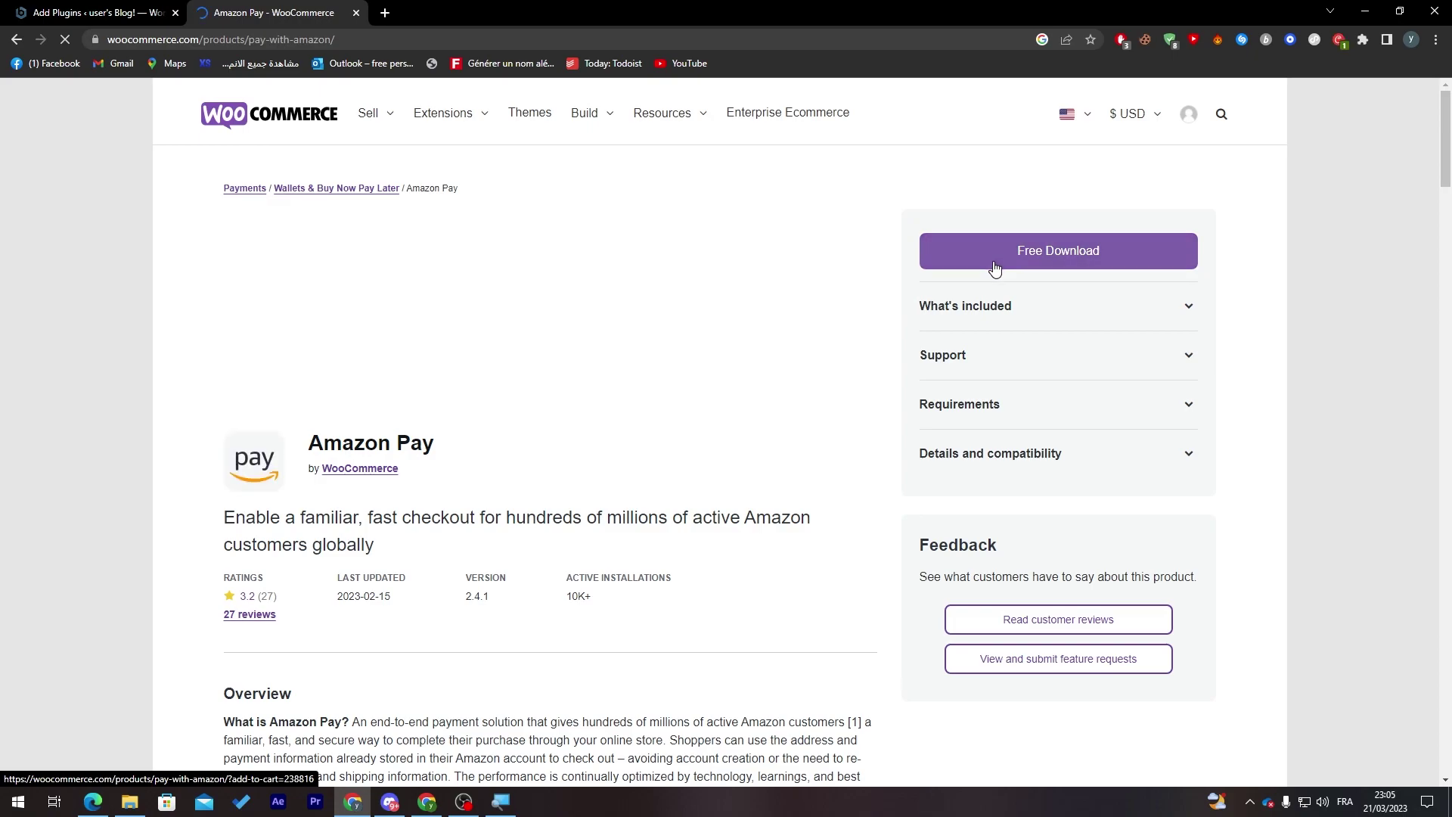
- Get the free Amazon Pay extension with a $0.00 order, then return to Add Plugins
{"action": "left_click", "coordinate": [1061, 261]}
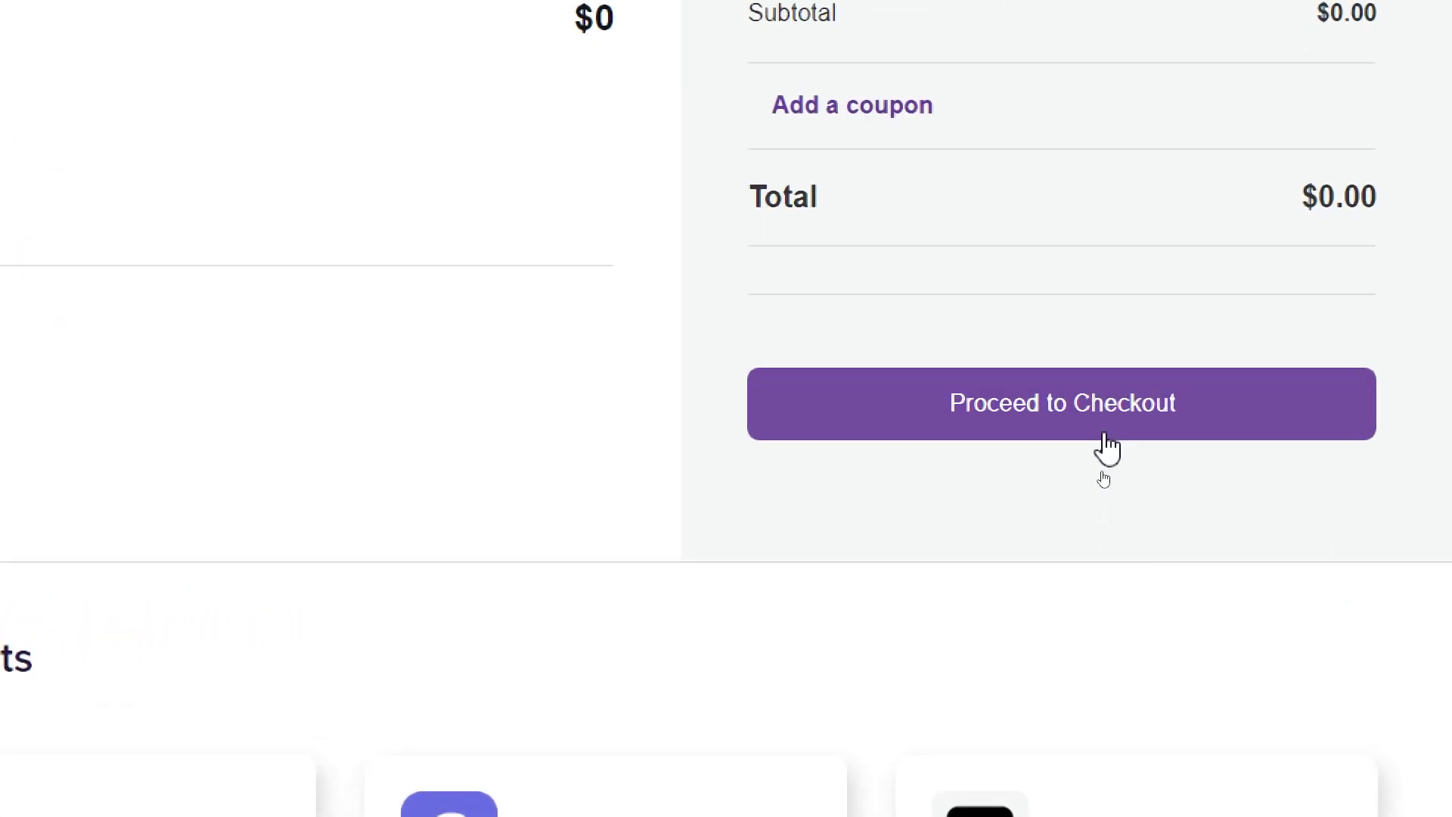
{"action": "left_click", "coordinate": [1100, 469]}
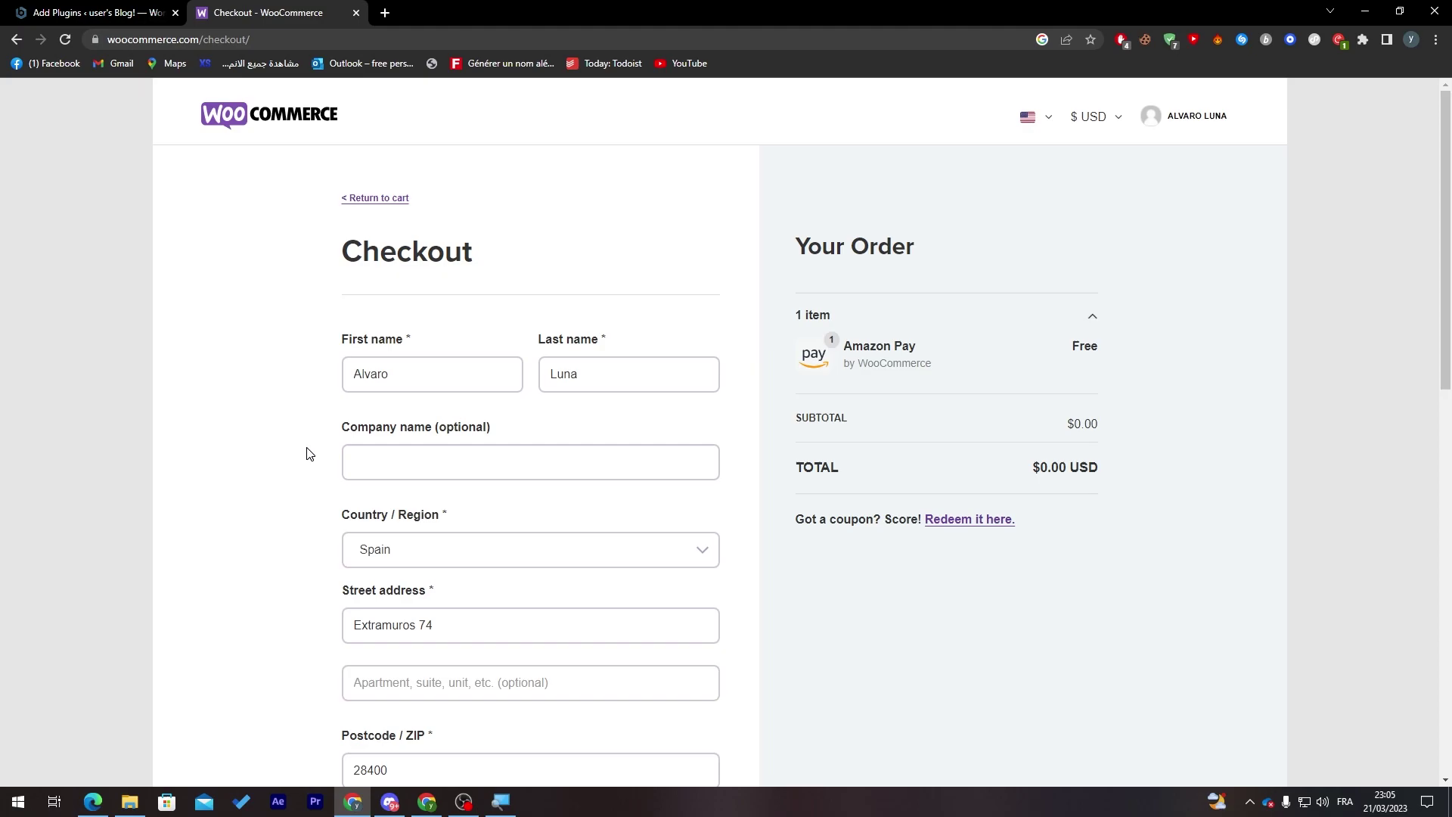
{"action": "scroll", "coordinate": [1422, 383], "scroll_direction": "down", "scroll_amount": 8}
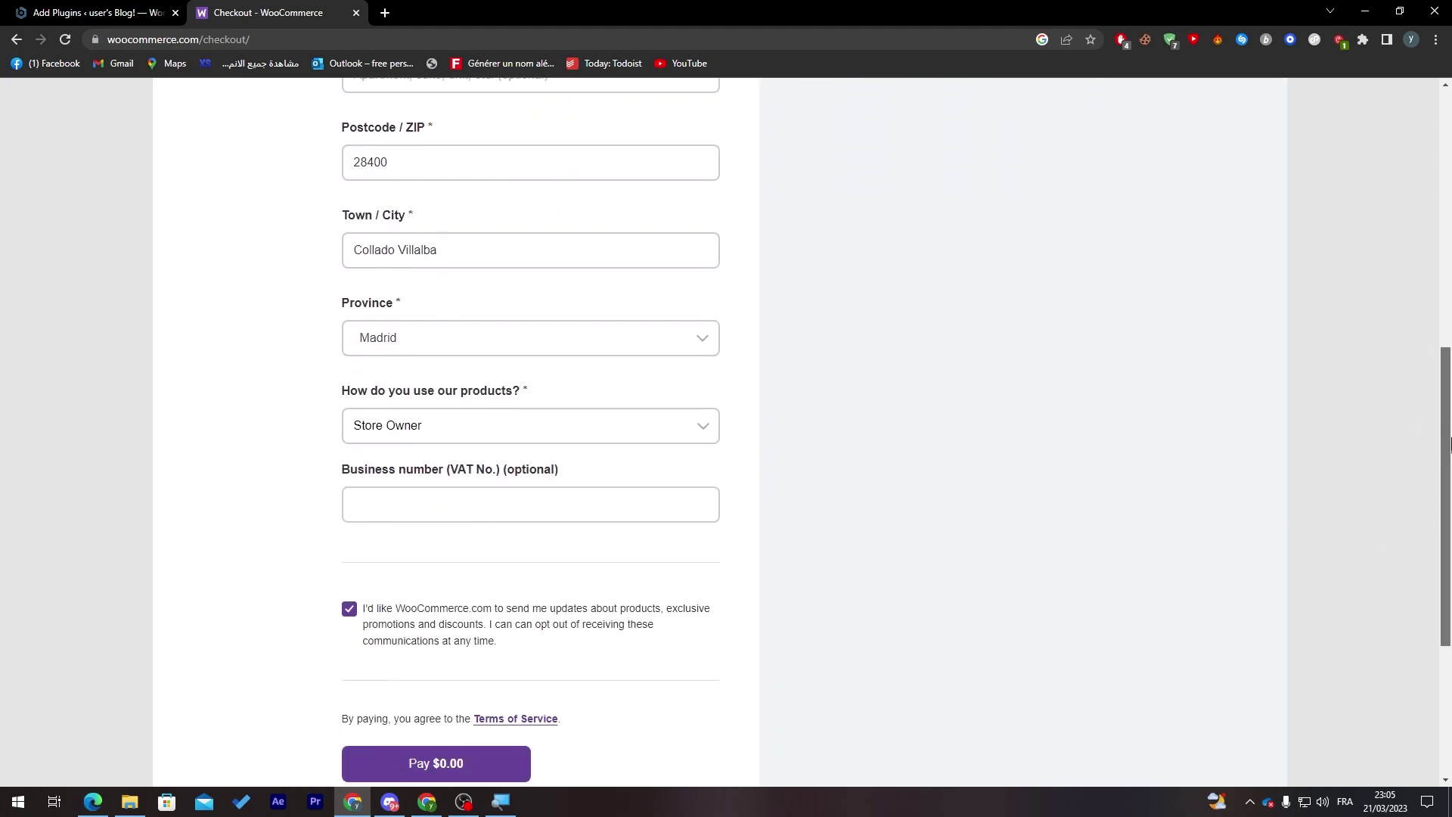
{"action": "scroll", "coordinate": [1450, 443], "scroll_direction": "down", "scroll_amount": 3}
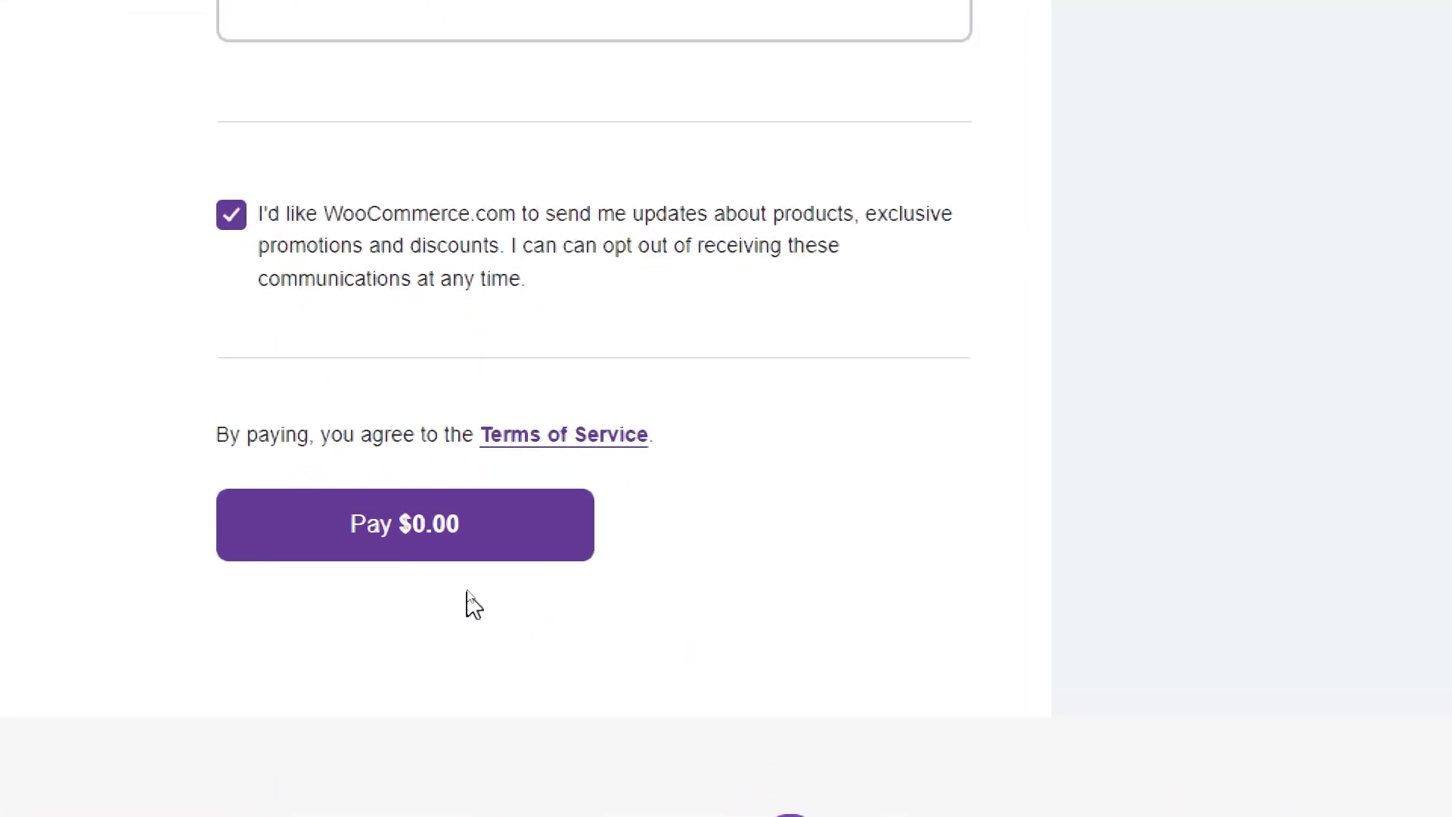
{"action": "left_click", "coordinate": [455, 569]}
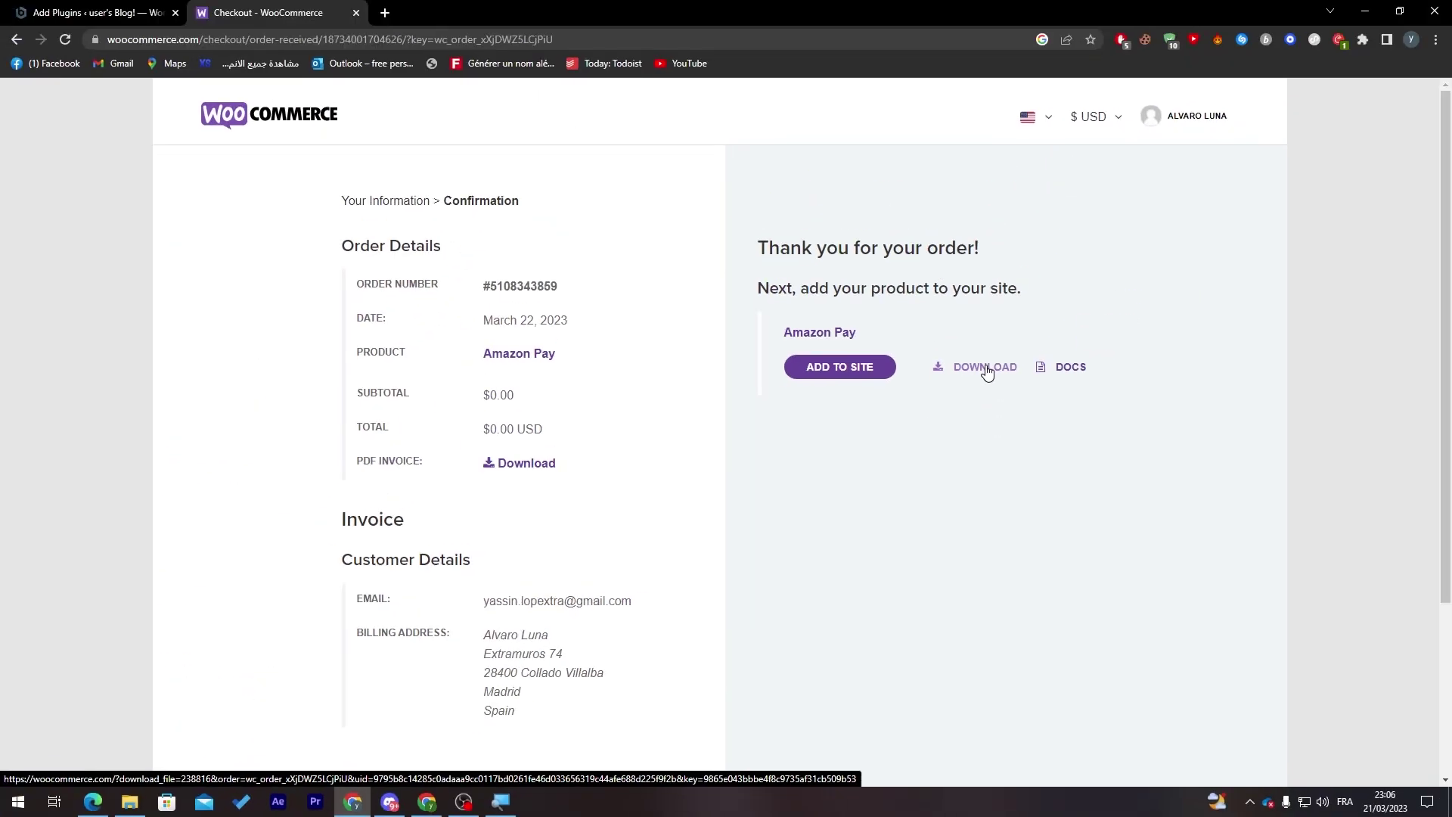
{"action": "left_click", "coordinate": [126, 8]}
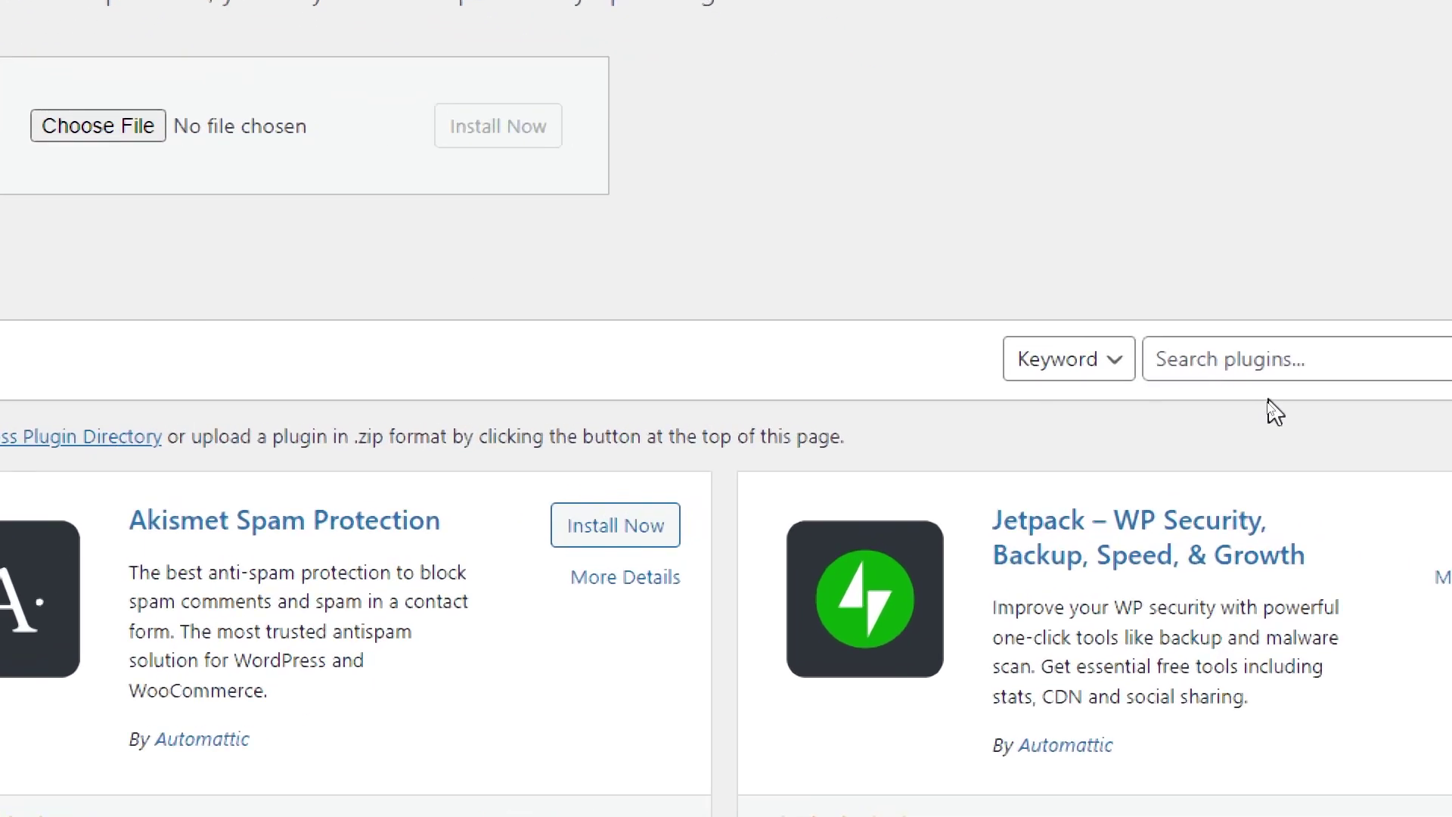
- Search plugins for 'amazon', install and activate WooCommerce Amazon Pay, and close the checkout tab
{"action": "left_click", "coordinate": [1260, 385]}
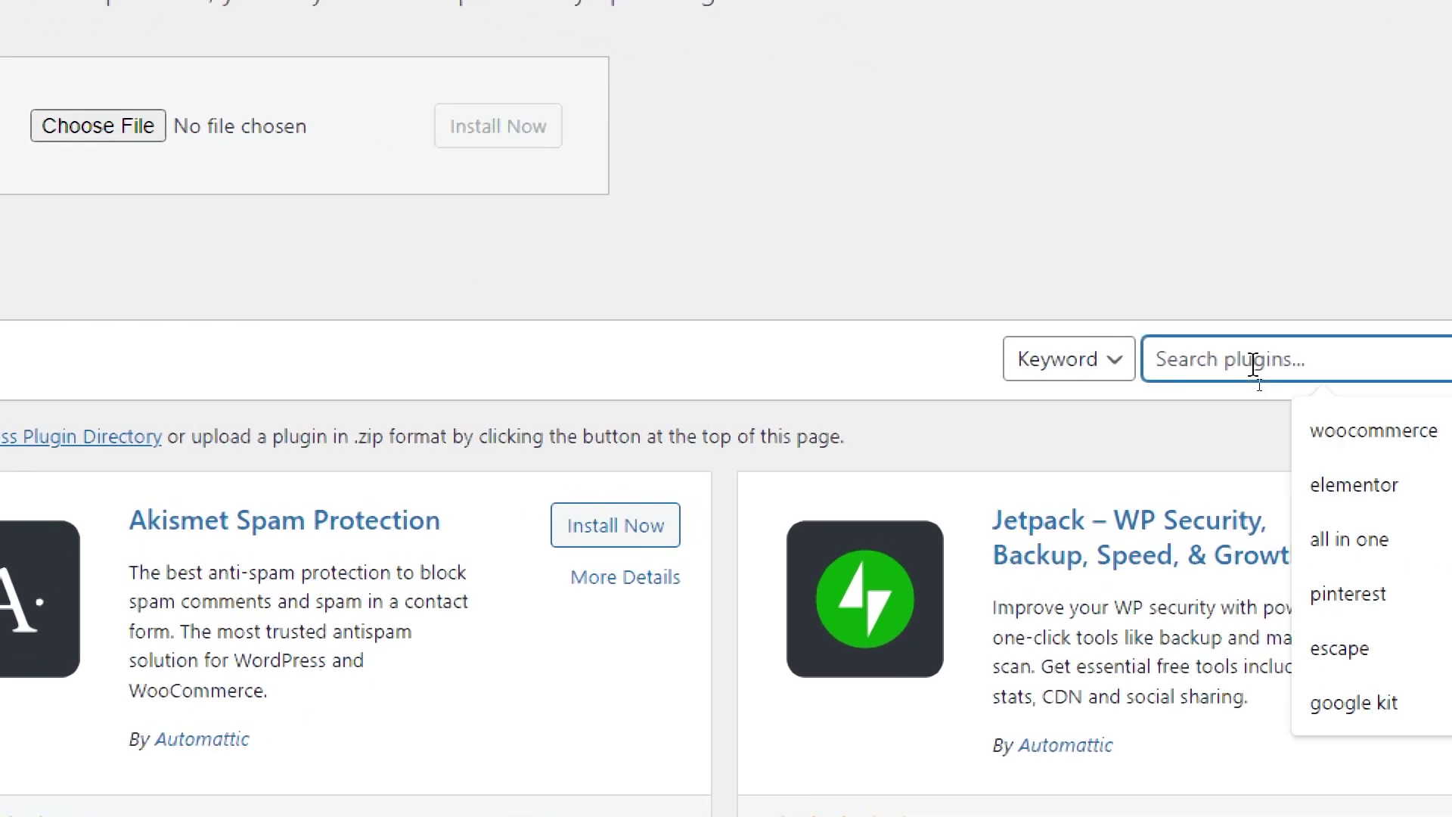
{"action": "type", "text": "amazon"}
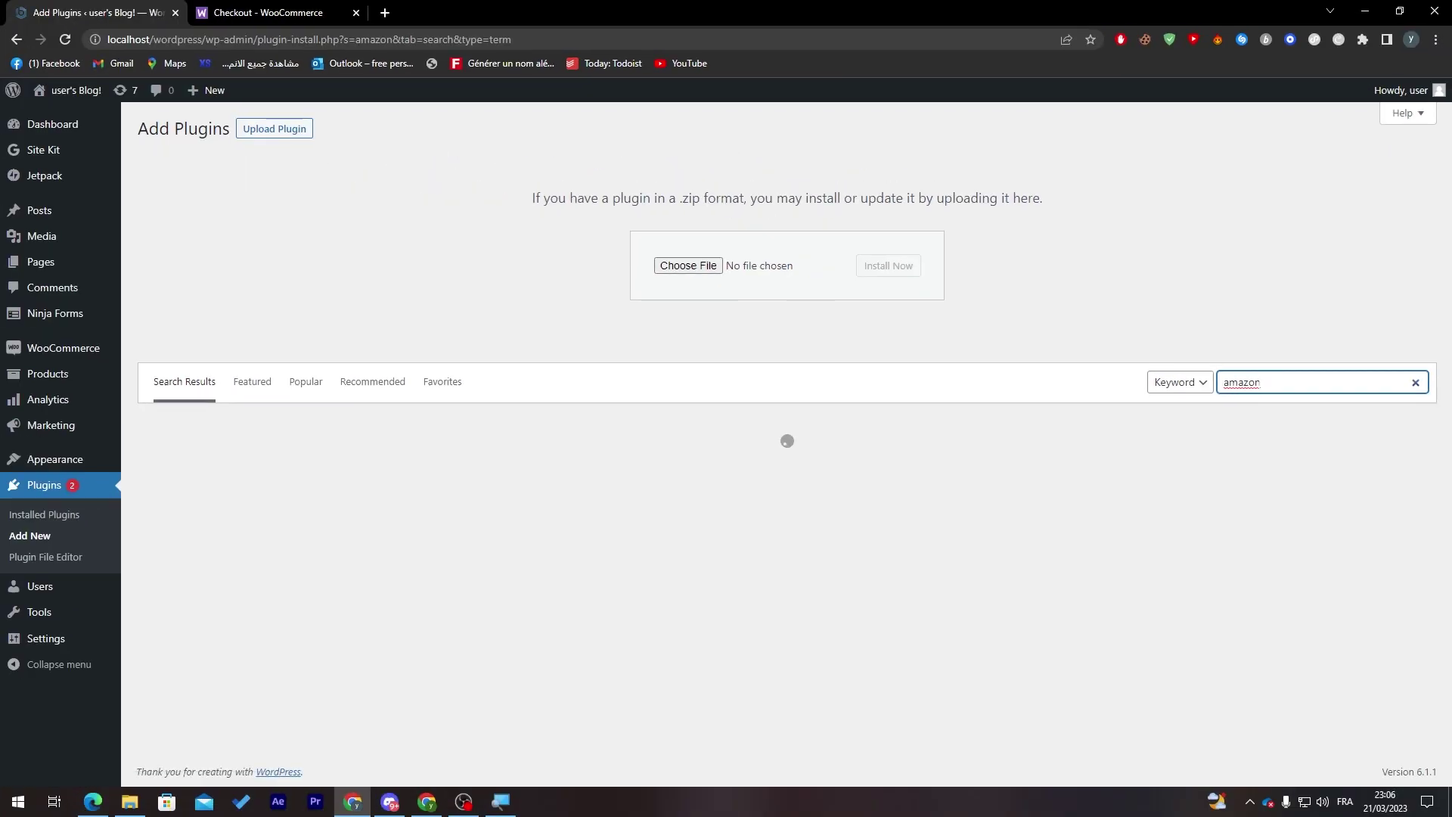
{"action": "scroll", "coordinate": [803, 355], "scroll_direction": "down", "scroll_amount": 5}
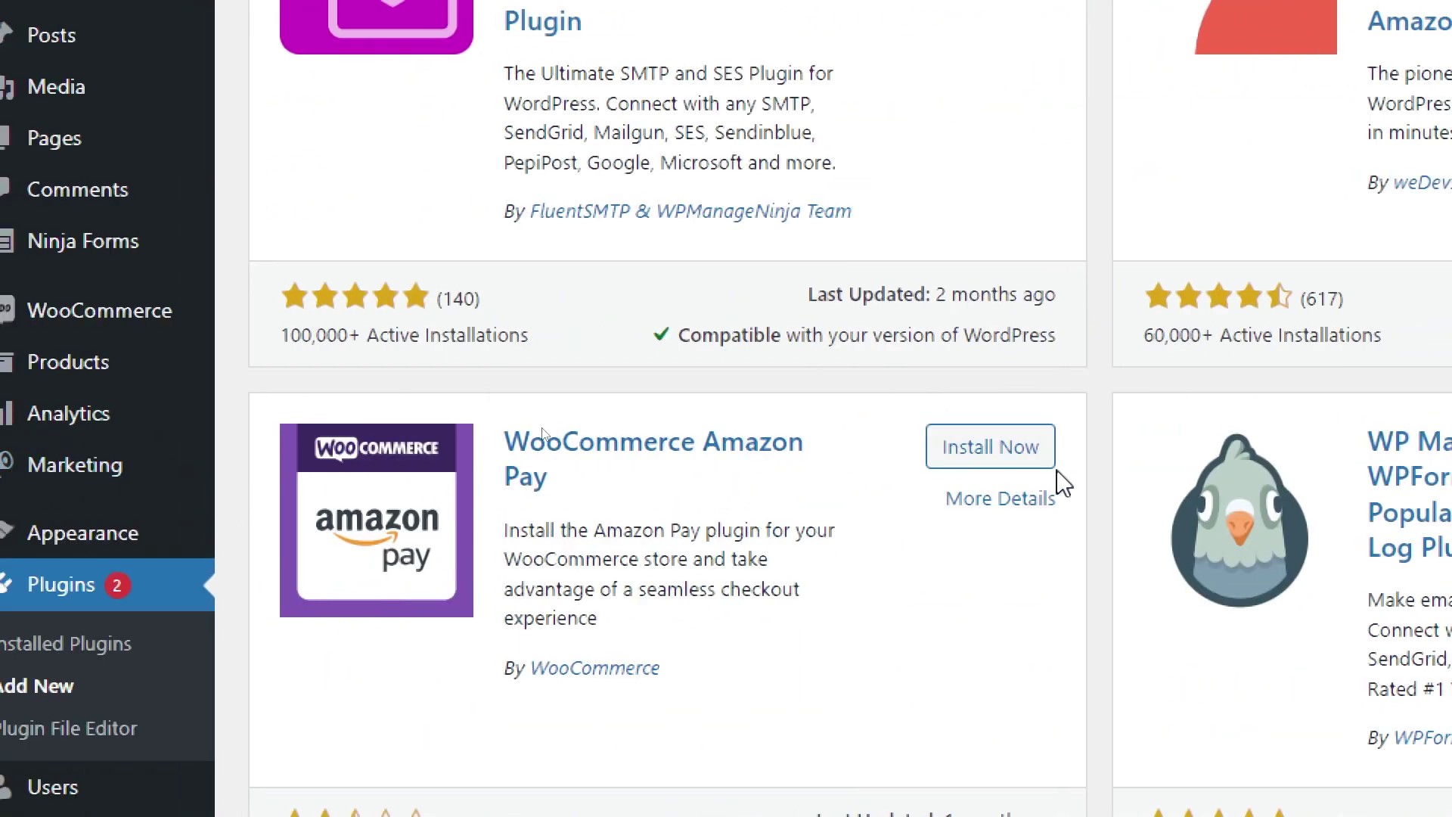
{"action": "left_click", "coordinate": [991, 446]}
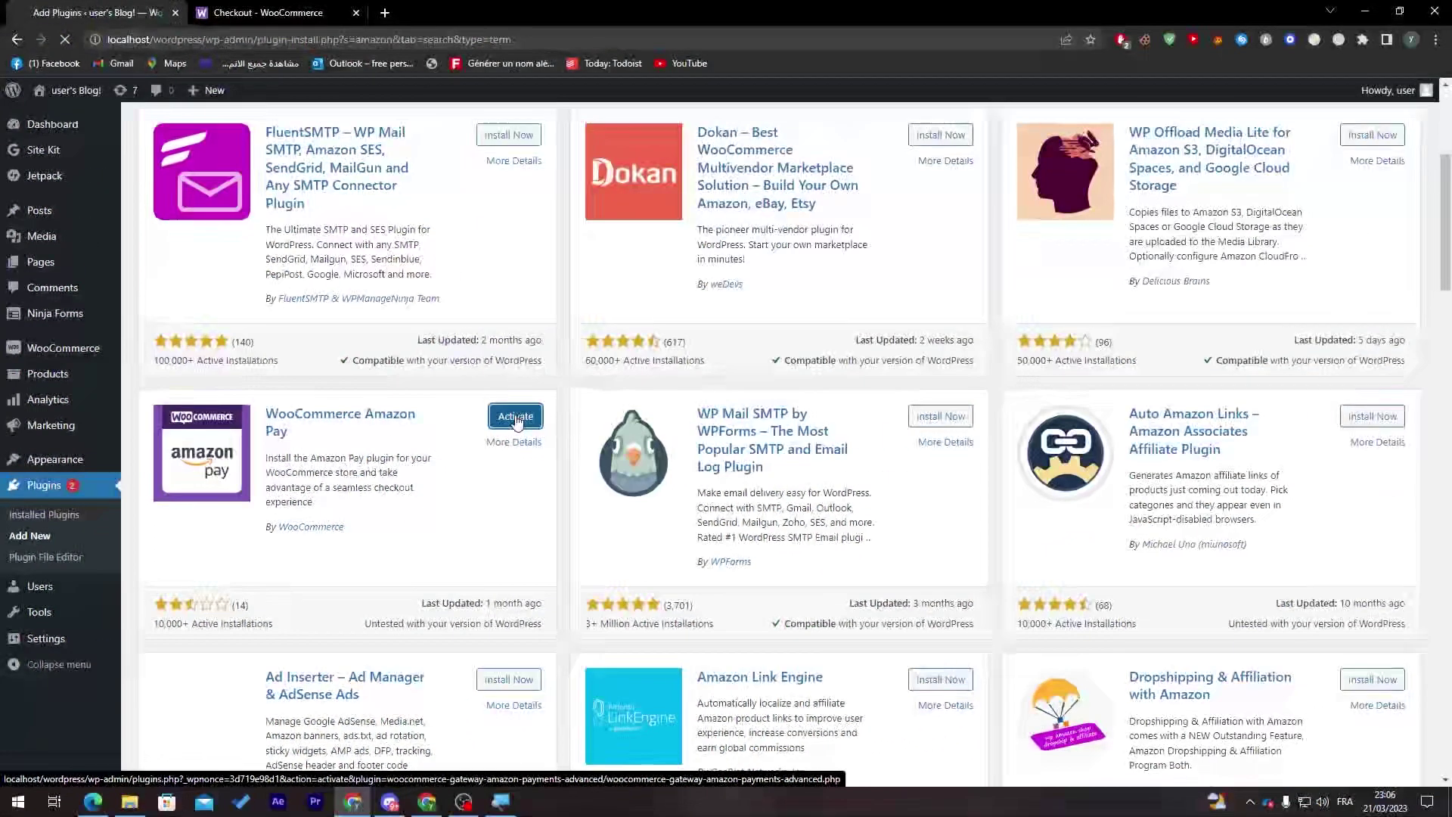
{"action": "left_click", "coordinate": [1006, 251]}
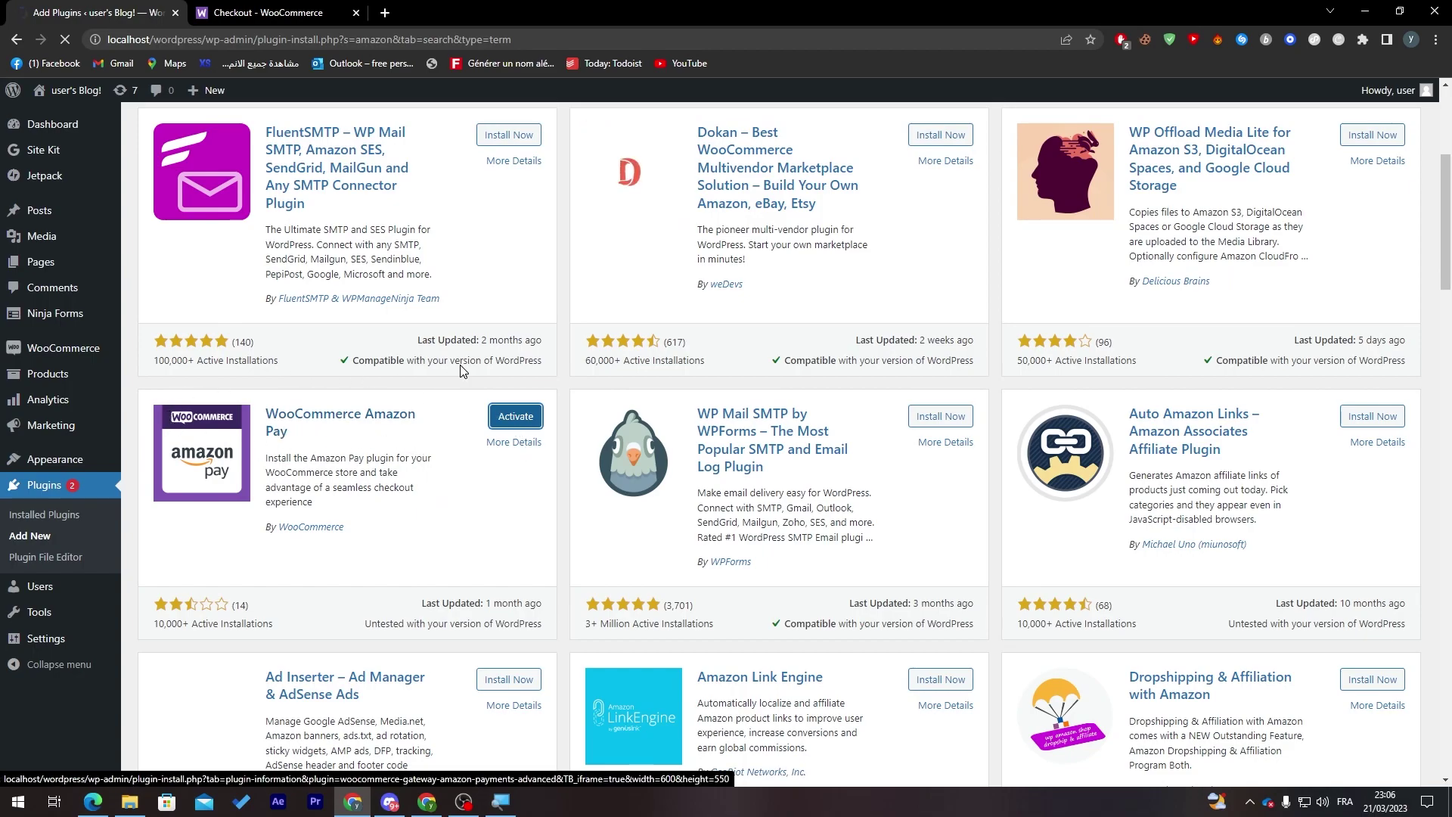
{"action": "left_click", "coordinate": [355, 13]}
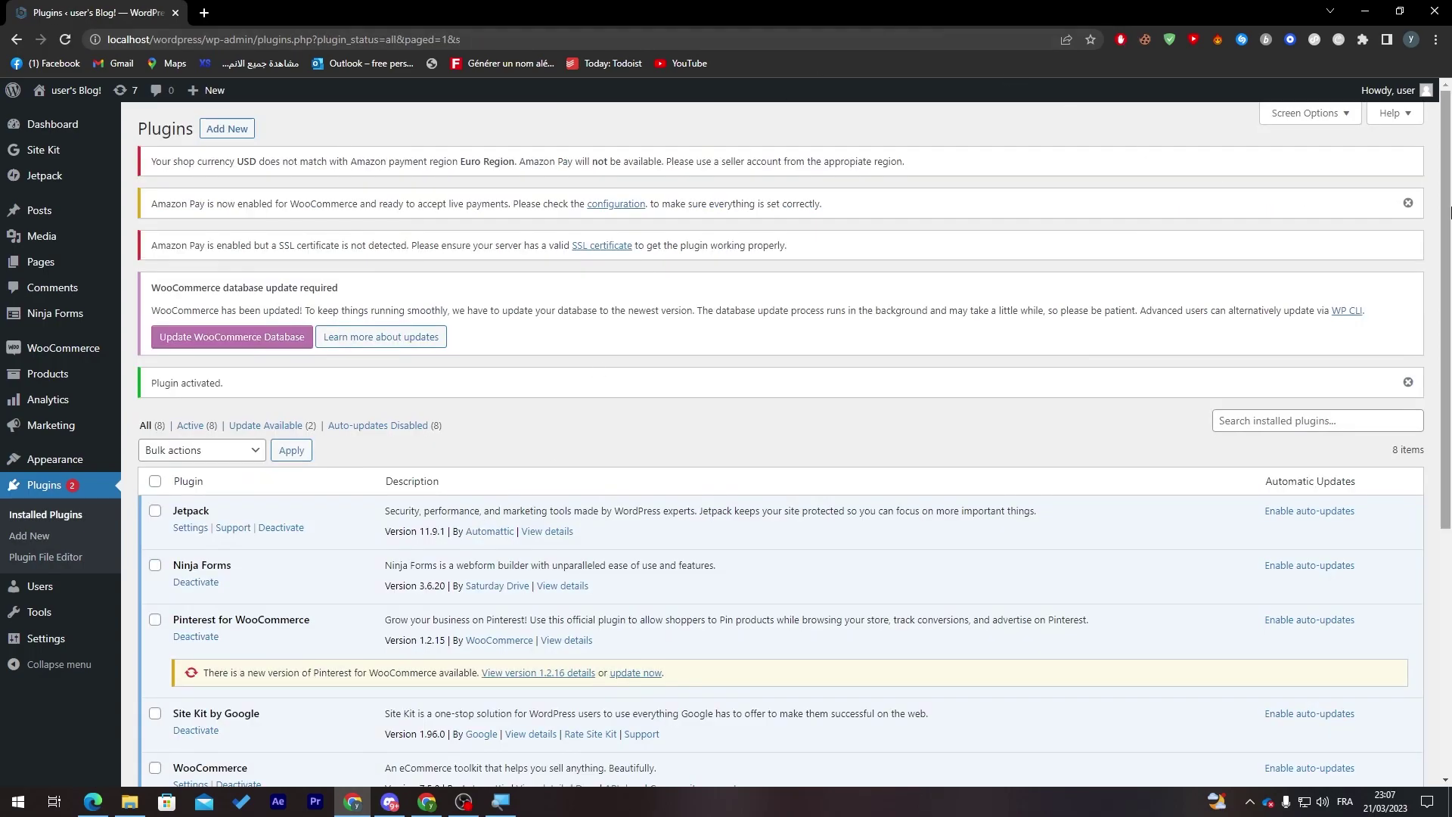
- Filter the Plugins list to Active and open the WooCommerce Amazon Pay settings
{"action": "scroll", "coordinate": [1450, 218], "scroll_direction": "down", "scroll_amount": 3}
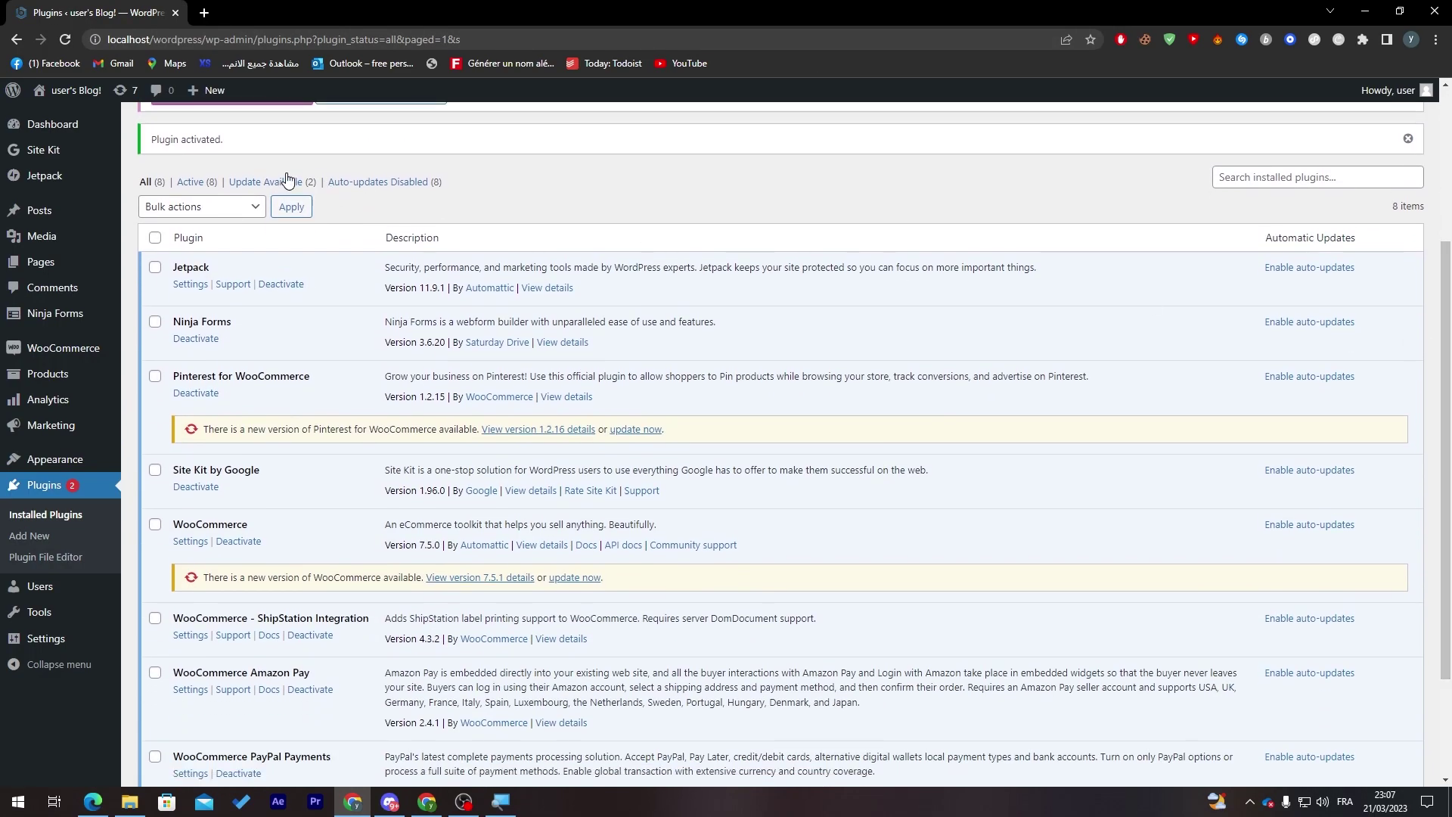
{"action": "left_click", "coordinate": [199, 182]}
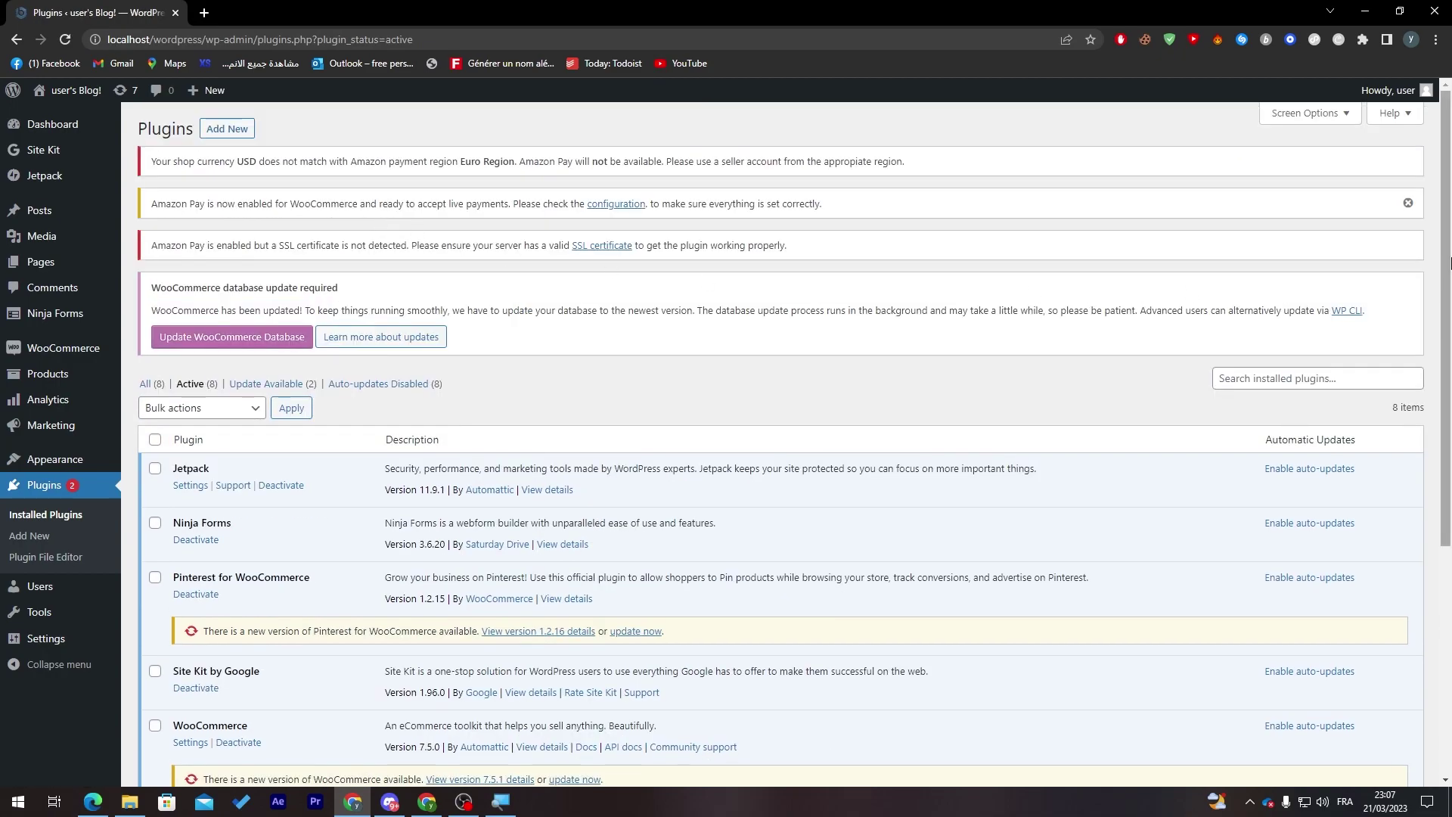
{"action": "scroll", "coordinate": [1450, 451], "scroll_direction": "down", "scroll_amount": 3}
{"action": "scroll", "coordinate": [1450, 451], "scroll_direction": "down", "scroll_amount": 1}
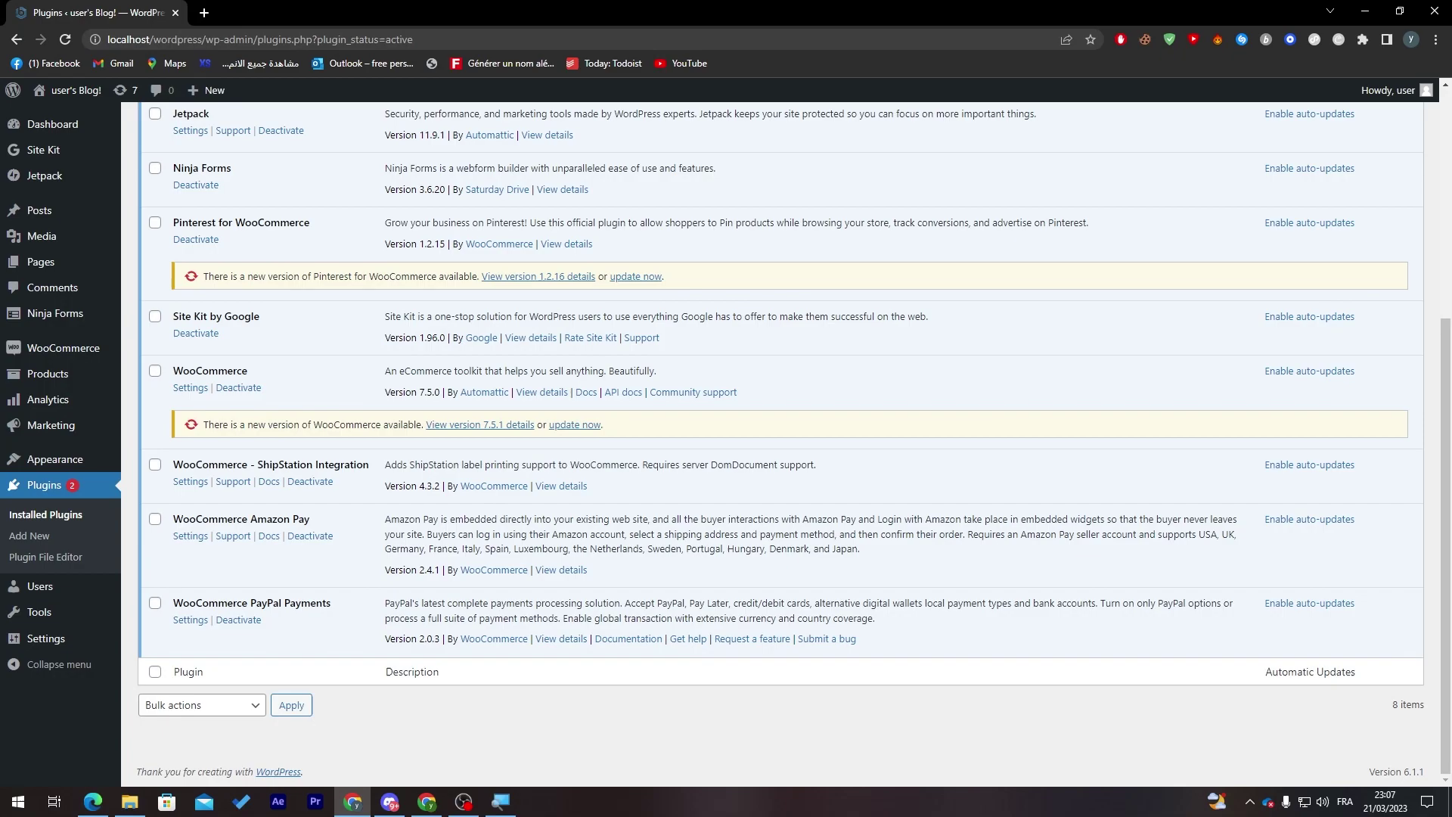
{"action": "mouse_move", "coordinate": [176, 519]}
{"action": "left_mouse_down"}
{"action": "mouse_move", "coordinate": [324, 524]}
{"action": "mouse_move", "coordinate": [176, 519]}
{"action": "left_mouse_up"}
{"action": "left_click", "coordinate": [301, 520]}
{"action": "left_click", "coordinate": [176, 519]}
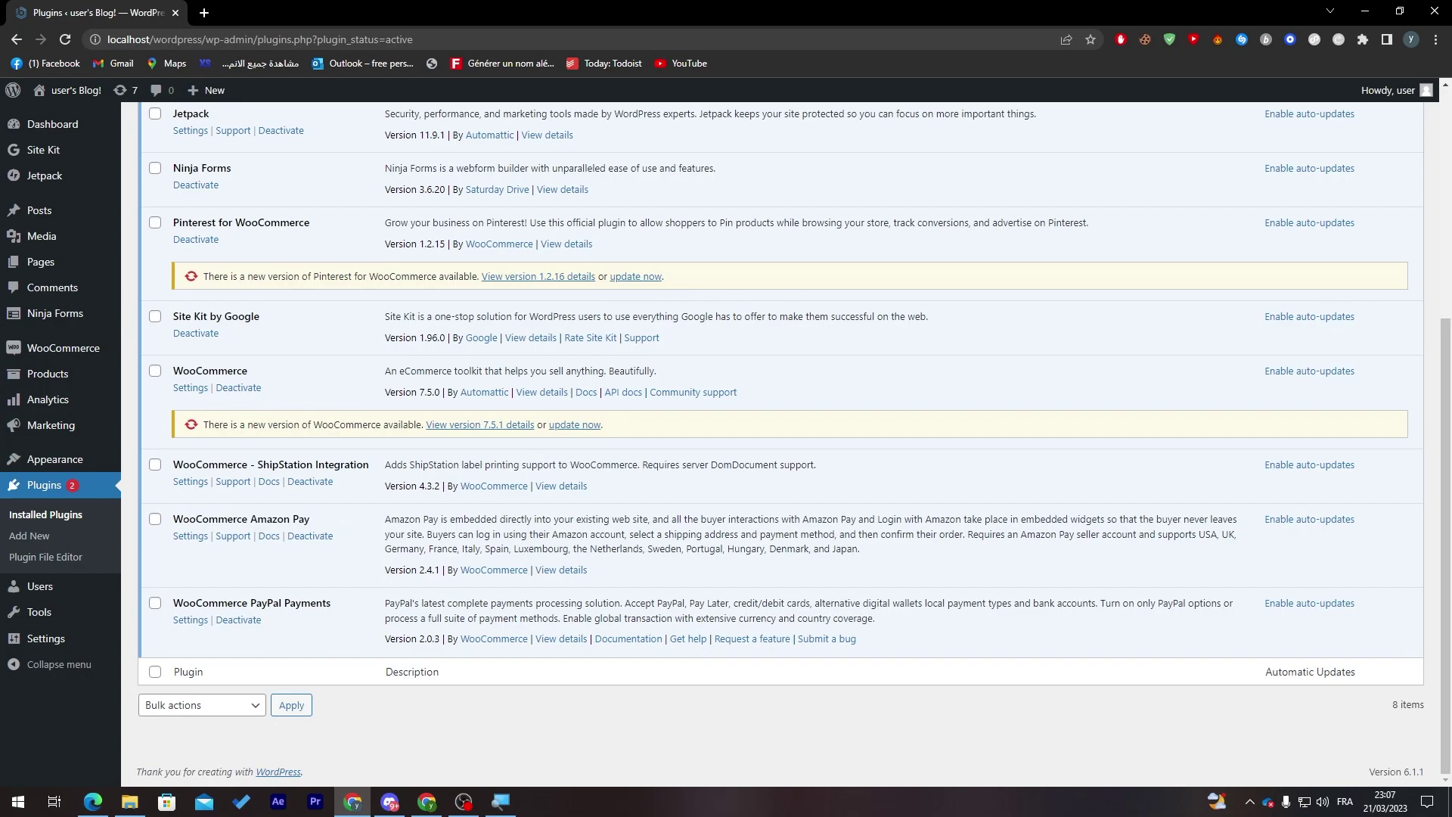
{"action": "left_click", "coordinate": [190, 537]}
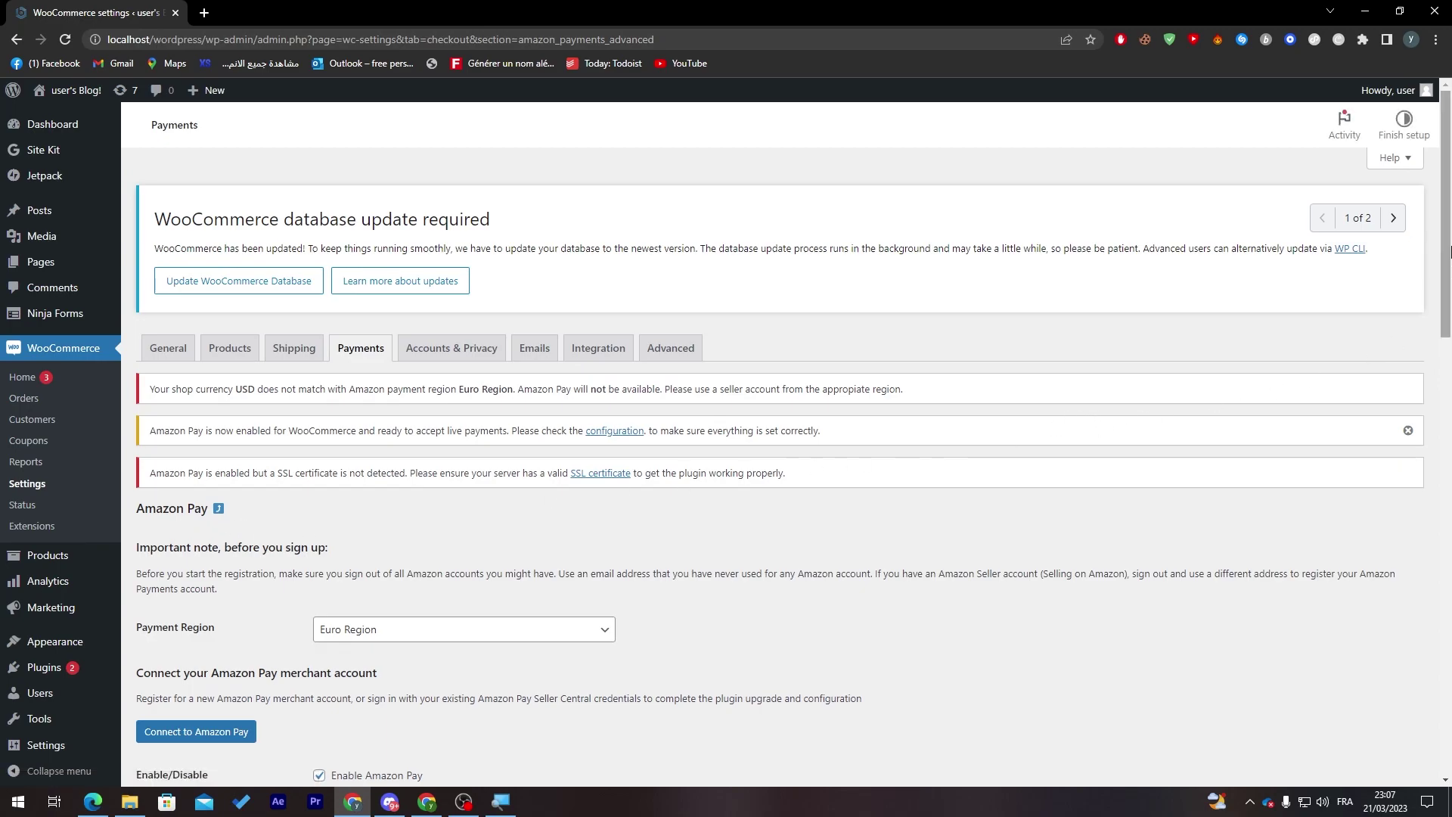
- Read the Amazon Pay merchant account notes and start the Connect to Amazon Pay registration
{"action": "left_click_drag", "start_coordinate": [1445, 252], "coordinate": [1435, 371]}
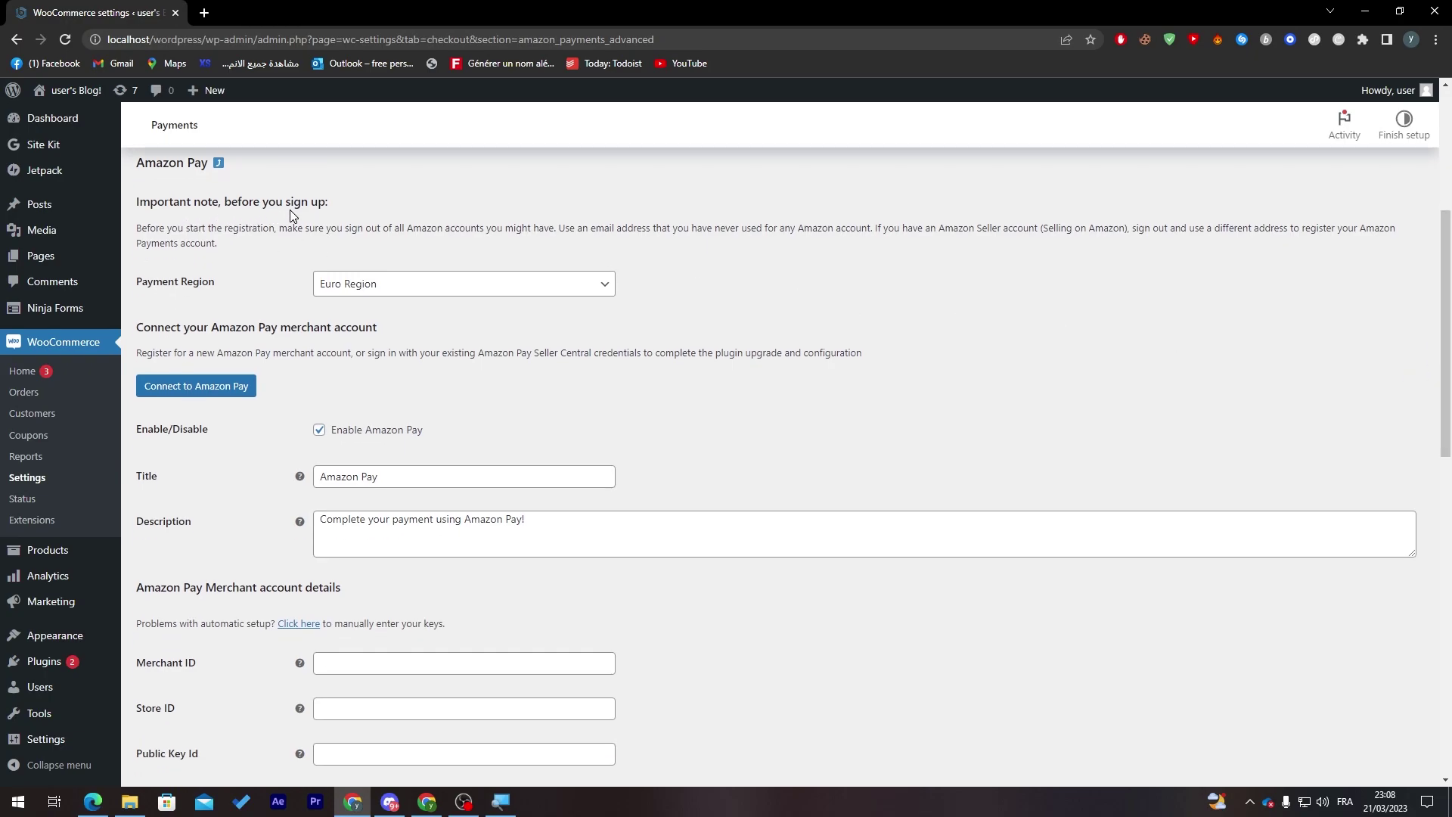
{"action": "left_click_drag", "start_coordinate": [136, 235], "coordinate": [286, 234]}
{"action": "left_click", "coordinate": [298, 236]}
{"action": "triple_click", "coordinate": [235, 326]}
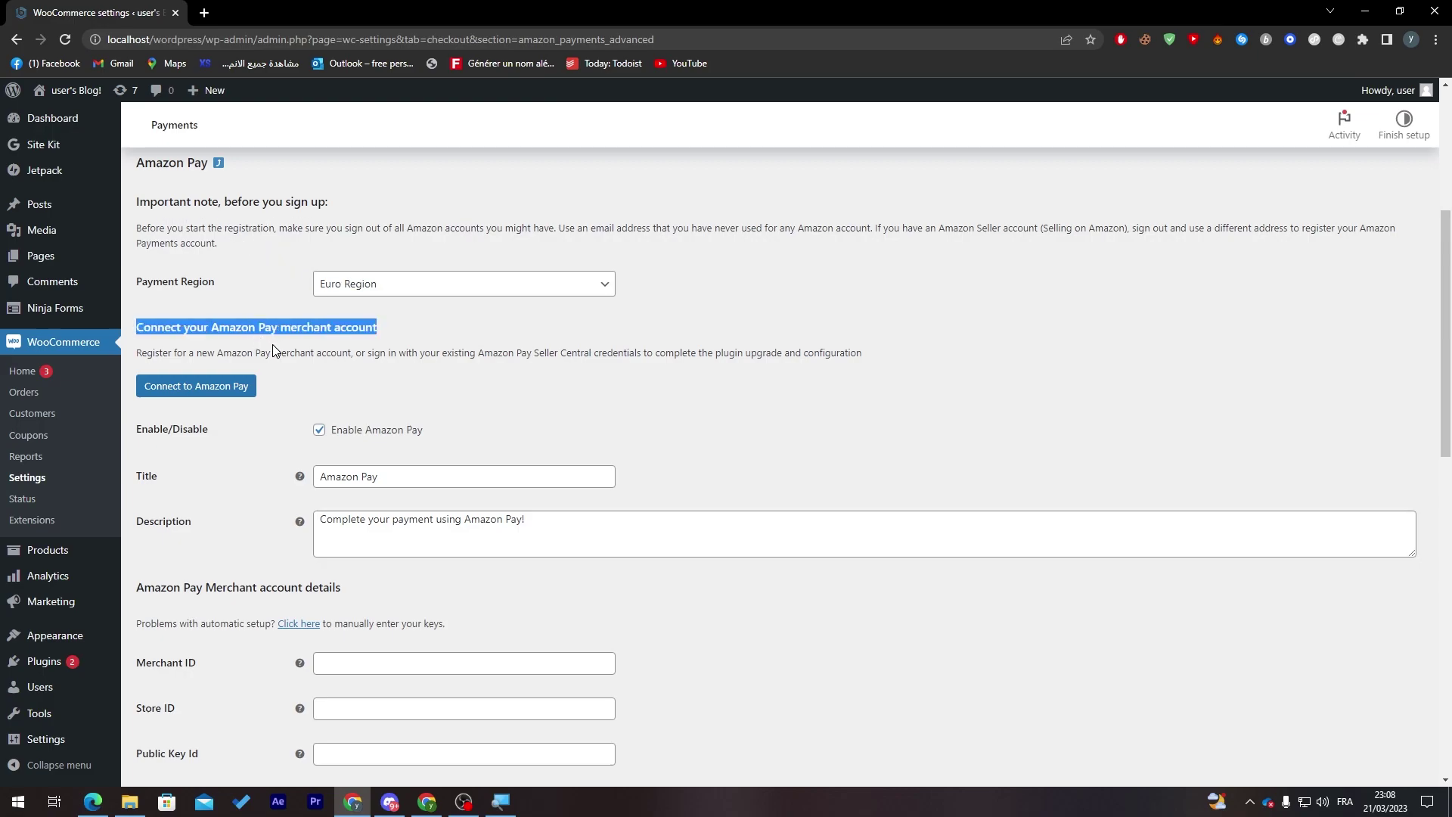
{"action": "left_click", "coordinate": [272, 343]}
{"action": "double_click", "coordinate": [198, 282]}
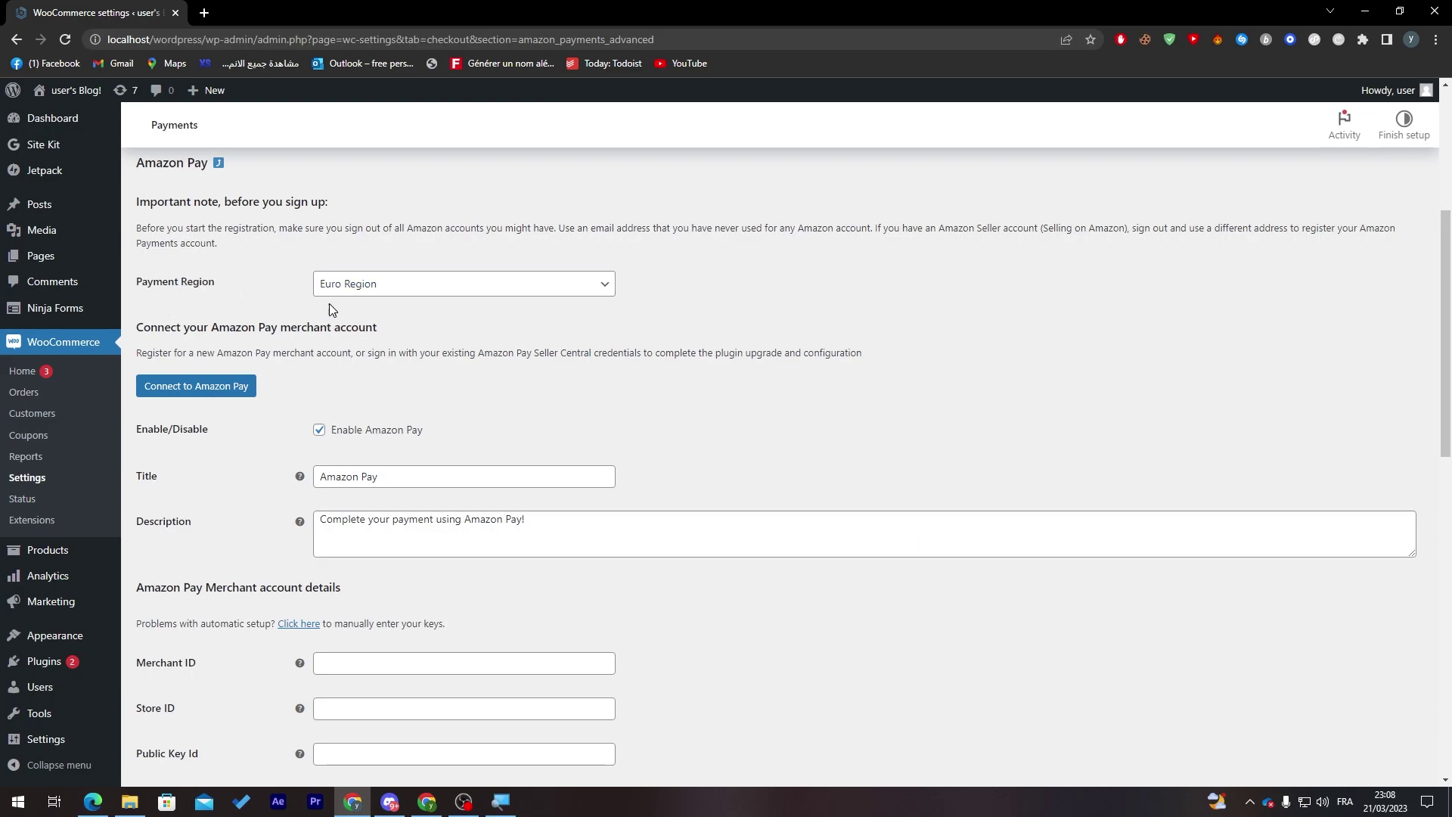
{"action": "left_click", "coordinate": [356, 285]}
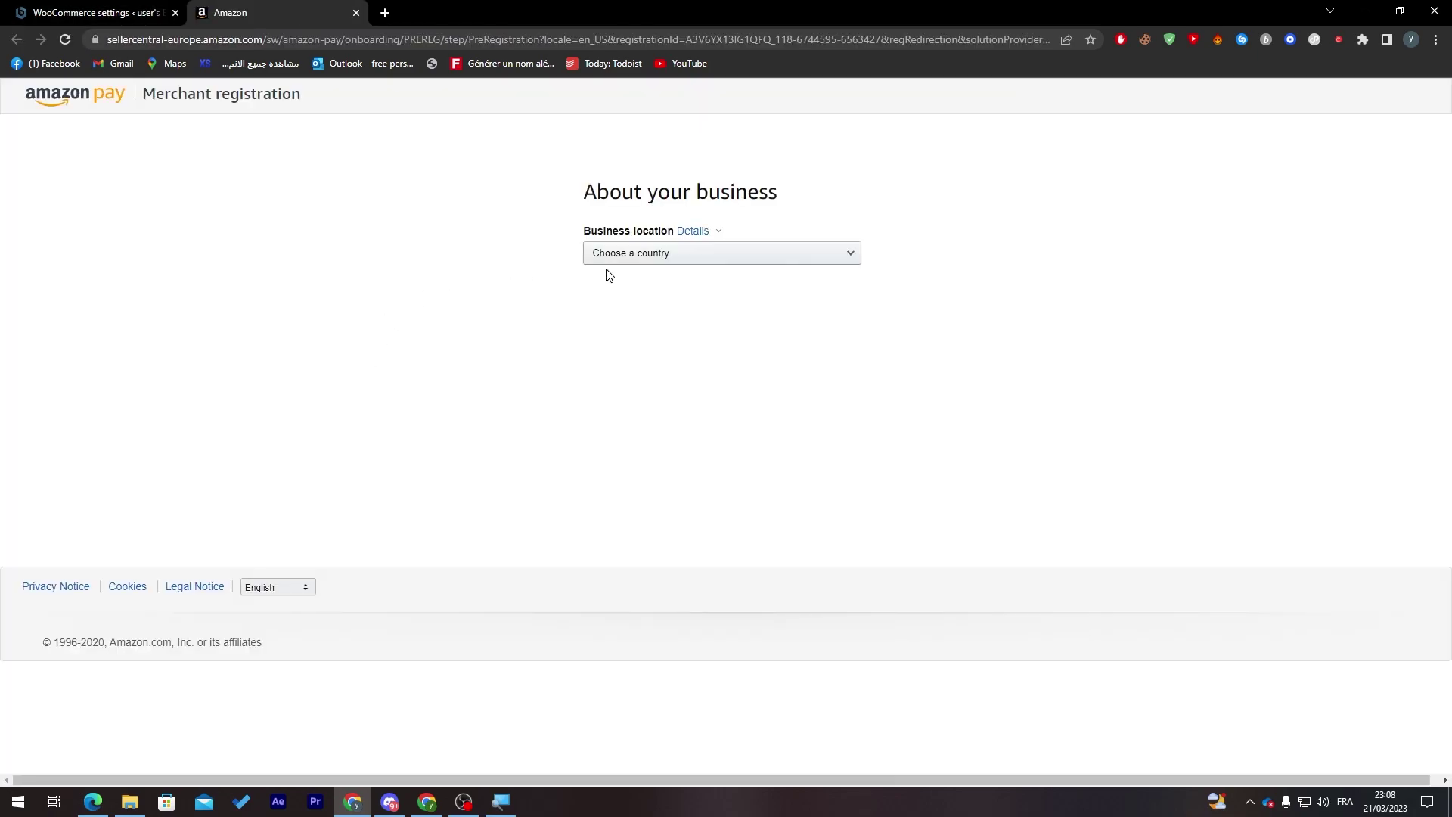
- Choose France as the business location and start a new Amazon Payments merchant account
{"action": "left_click", "coordinate": [624, 256]}
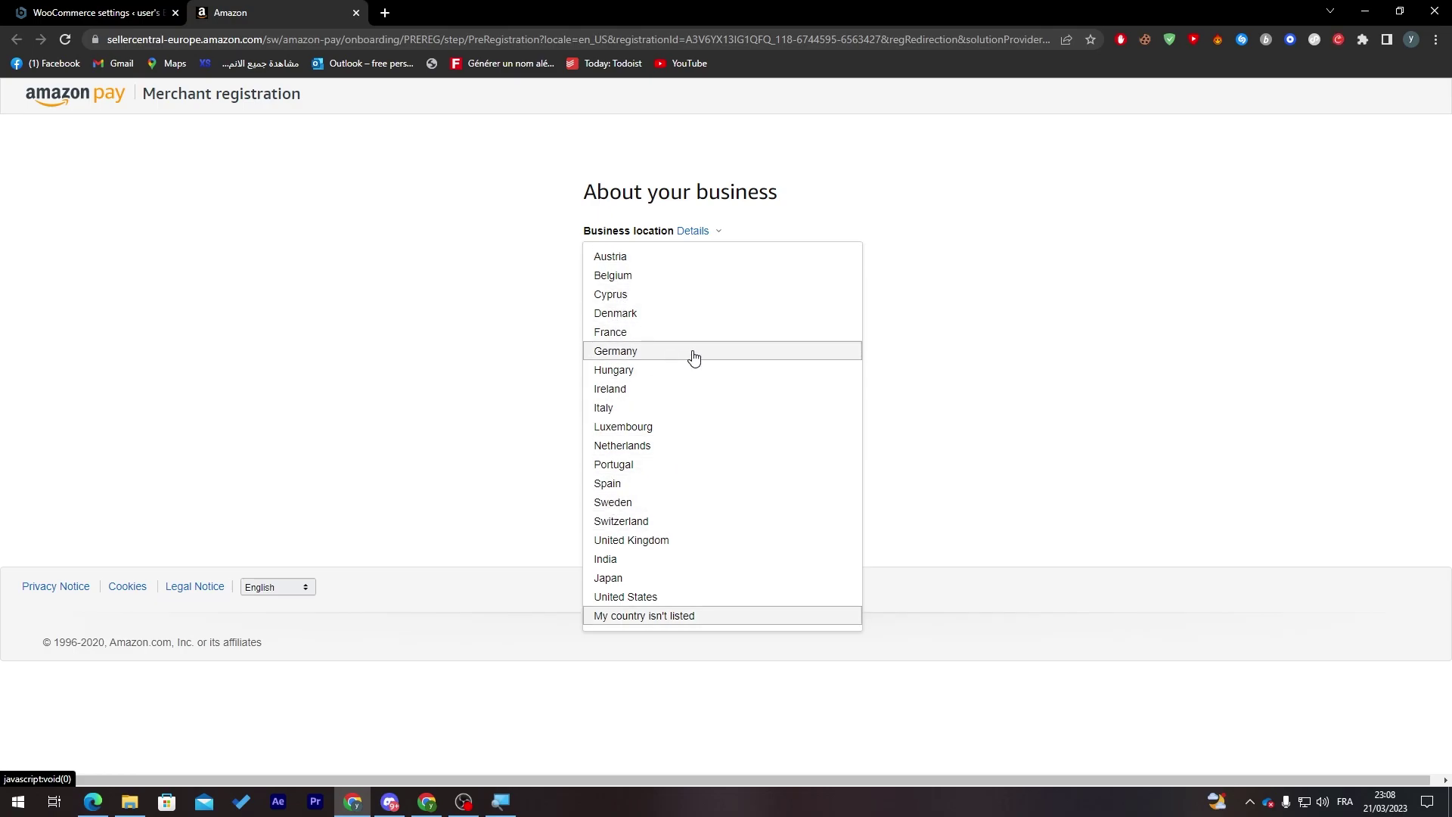
{"action": "left_click", "coordinate": [622, 333]}
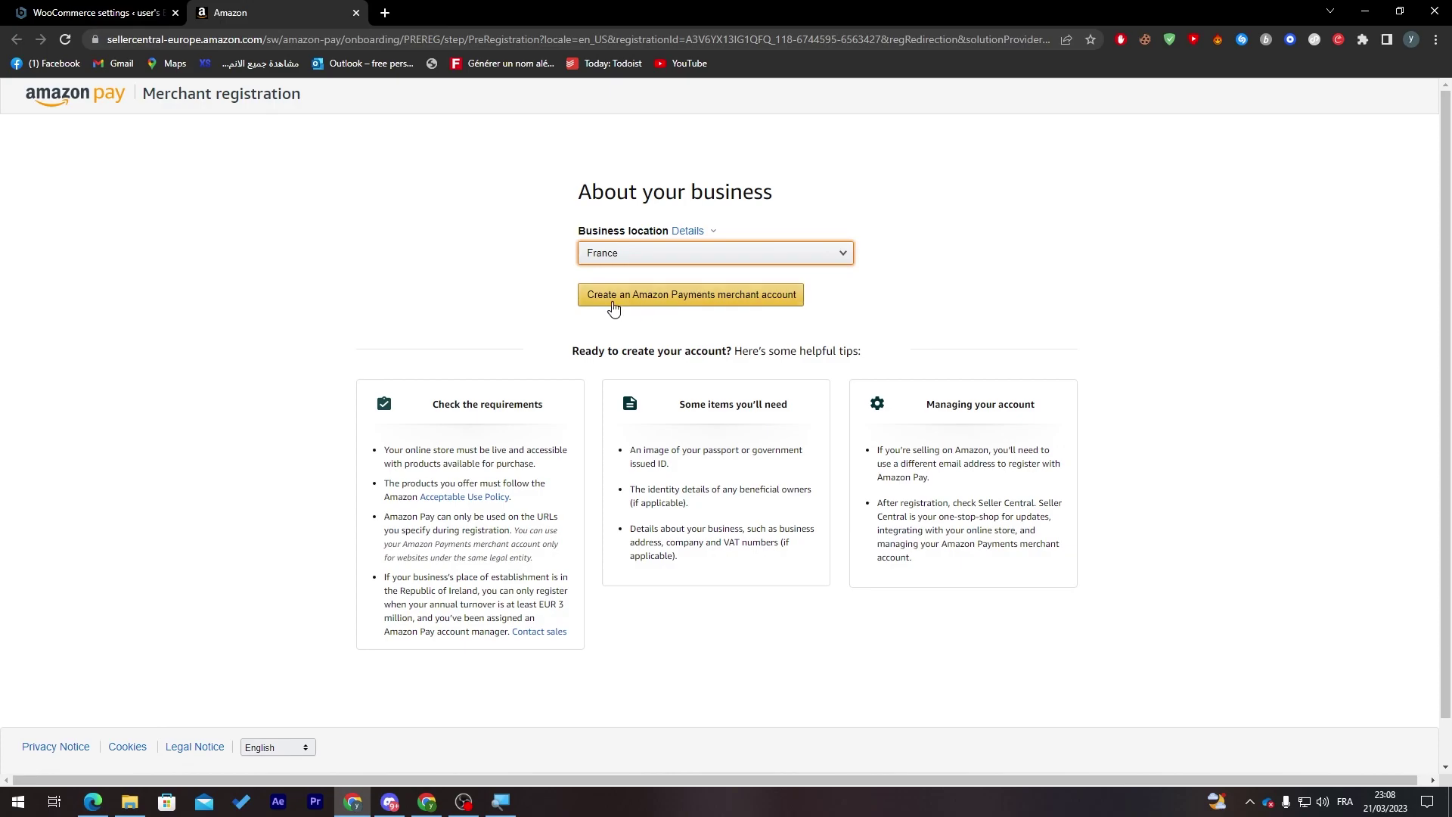
{"action": "left_click", "coordinate": [671, 297]}
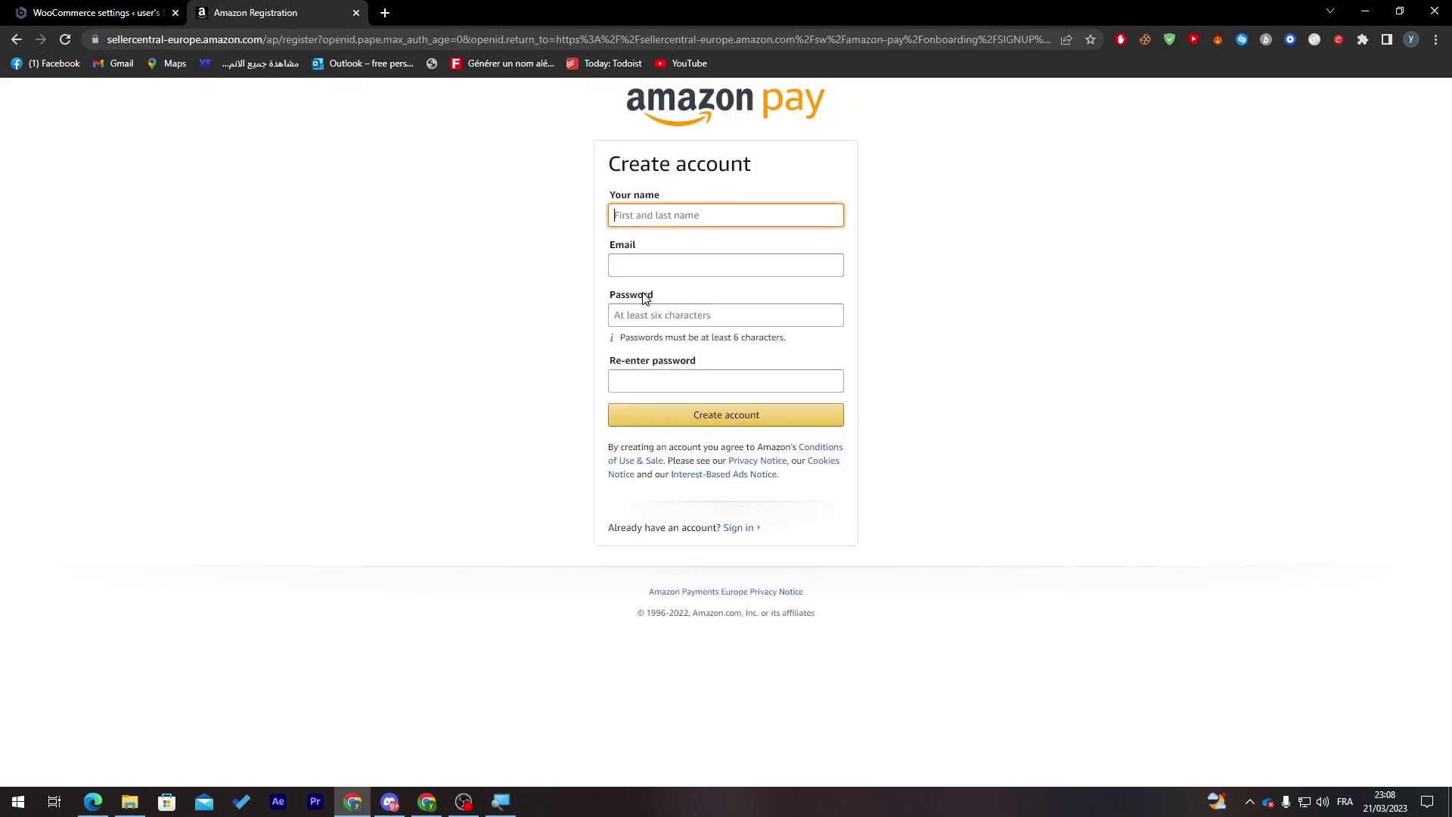
- Fill in the name and replace the e-mail with another Google account's address
{"action": "left_click", "coordinate": [665, 218]}
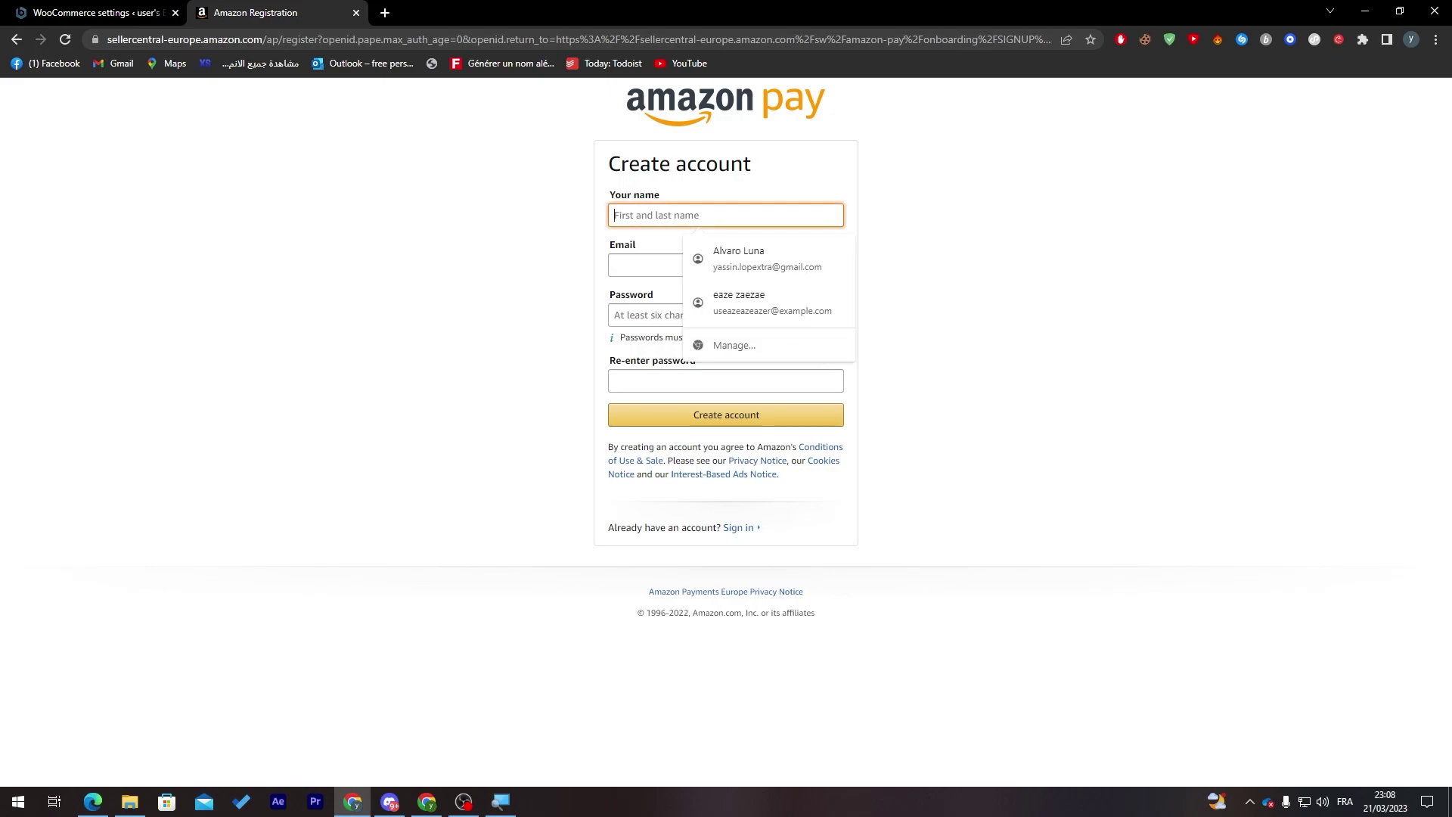
{"action": "left_click", "coordinate": [739, 251]}
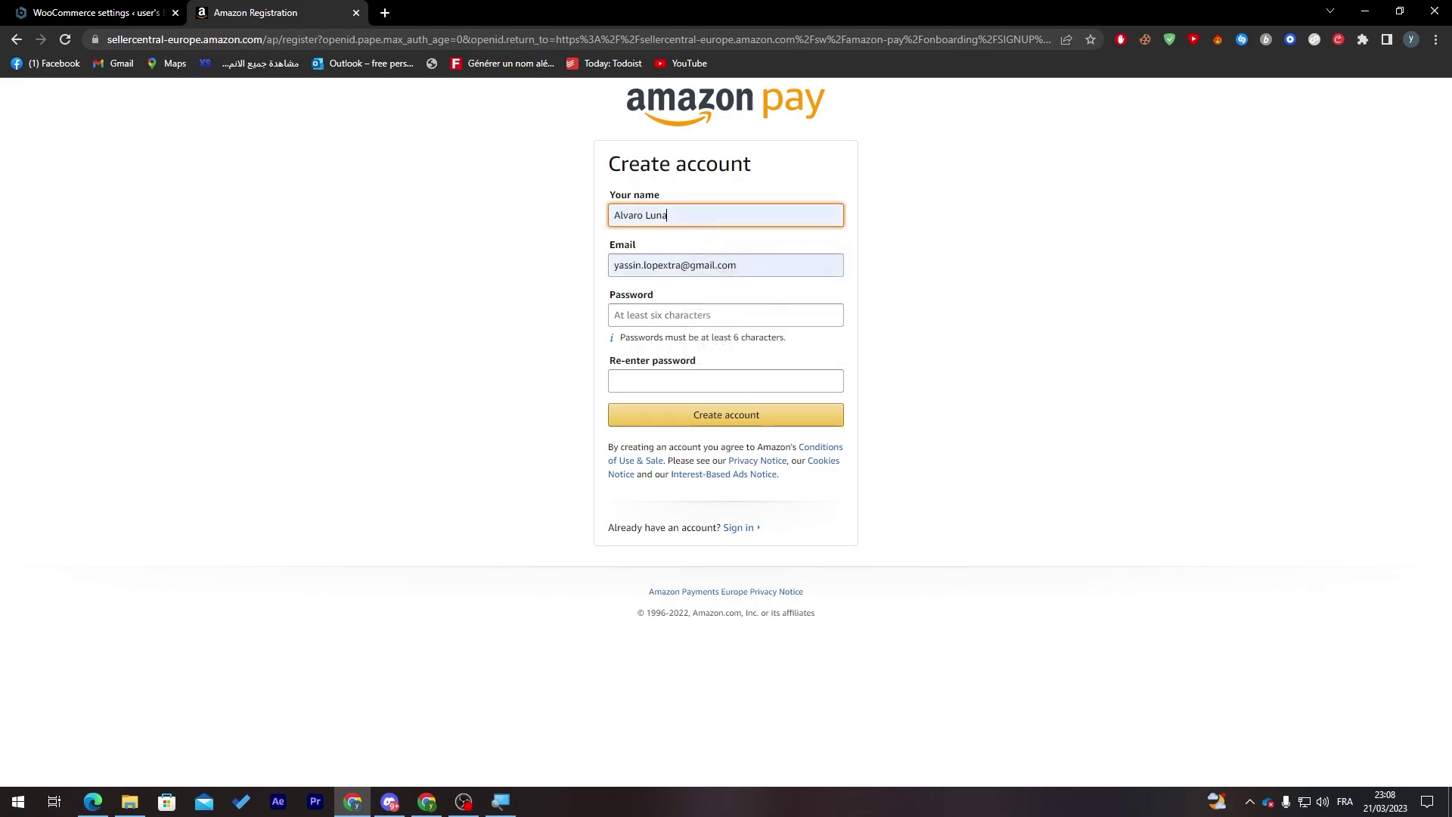
{"action": "left_click", "coordinate": [384, 13]}
{"action": "left_click", "coordinate": [1426, 101]}
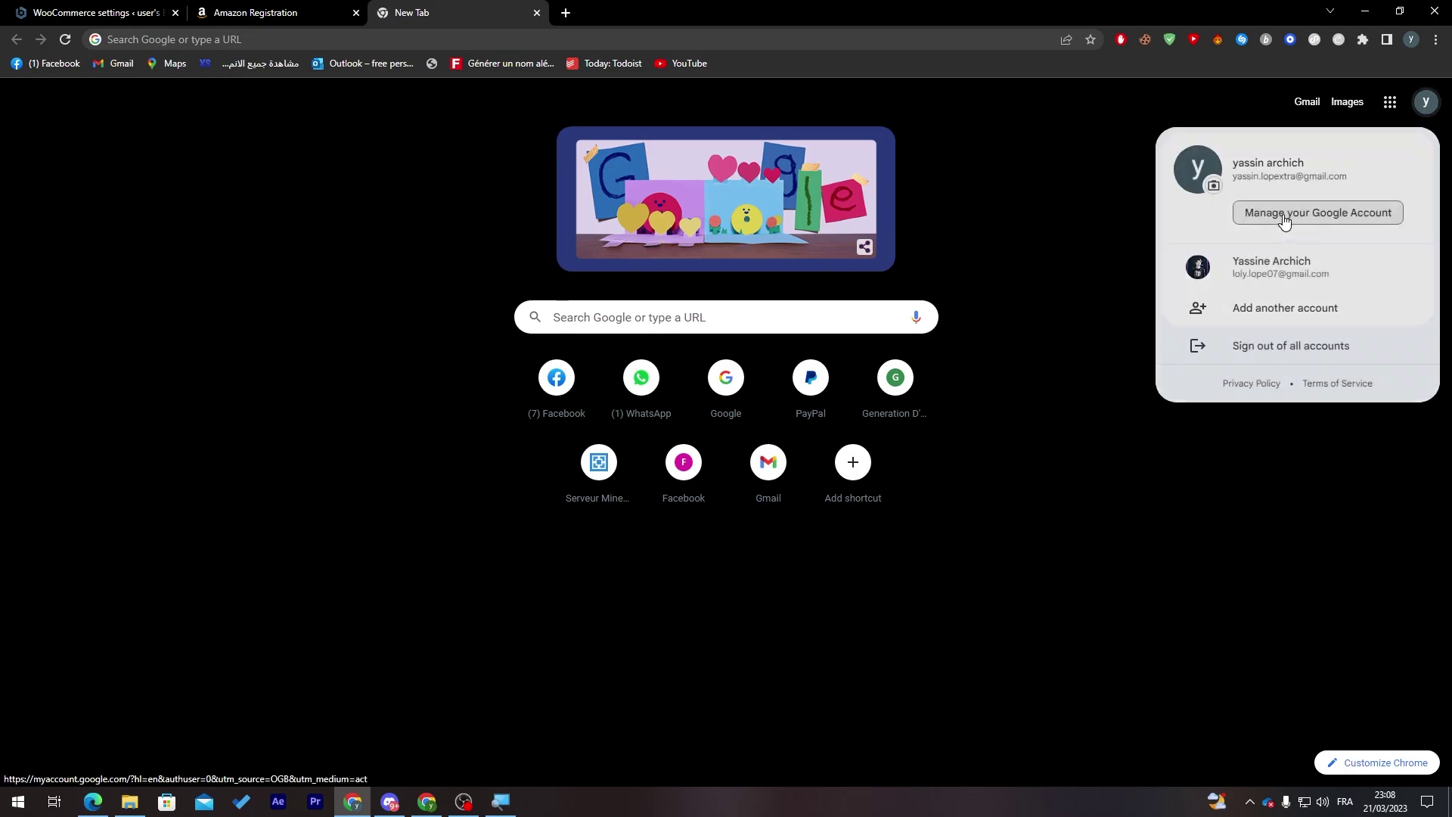
{"action": "left_click", "coordinate": [1281, 405]}
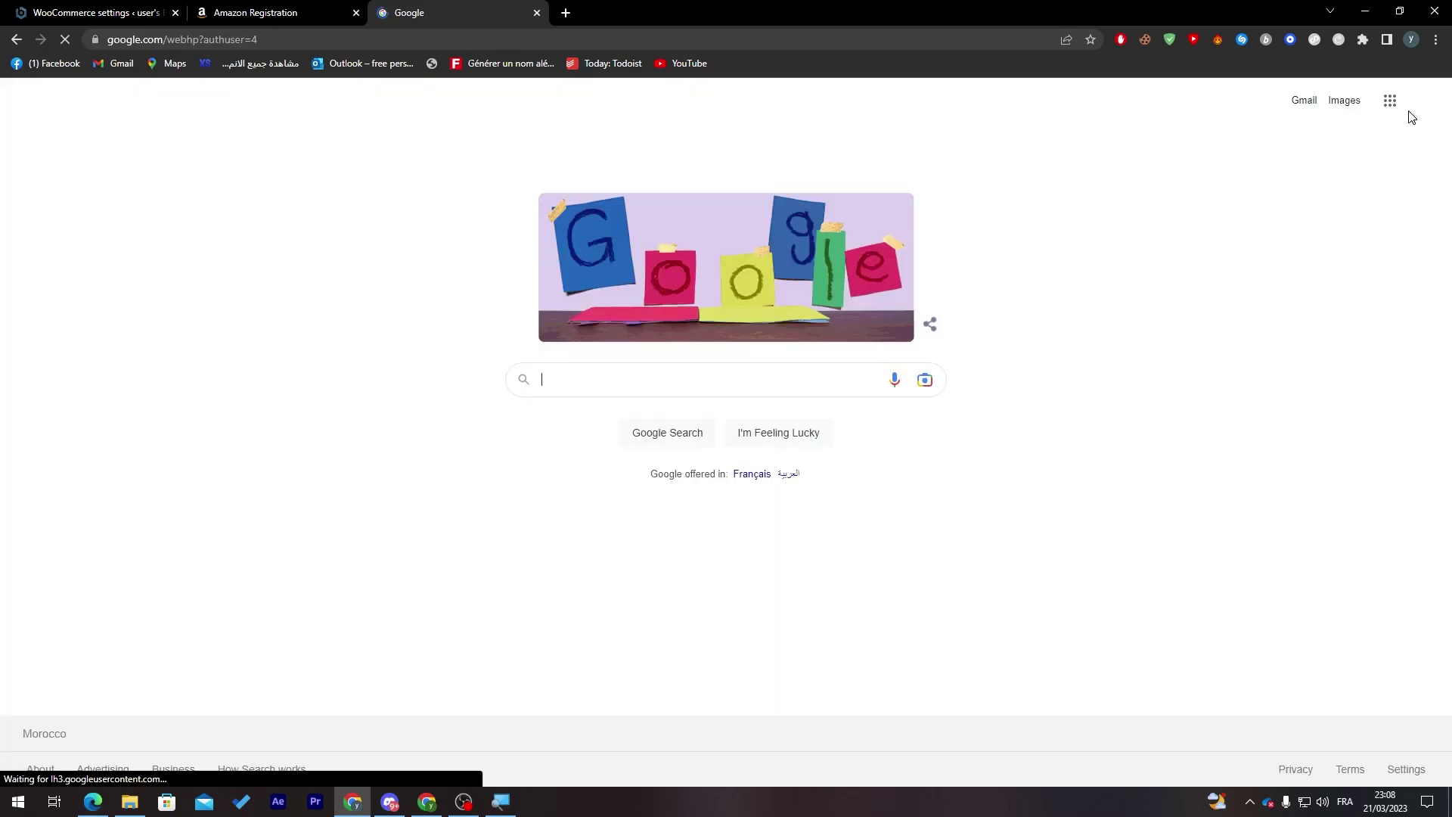
{"action": "left_click", "coordinate": [1427, 102]}
{"action": "left_click_drag", "start_coordinate": [1226, 182], "coordinate": [1325, 181]}
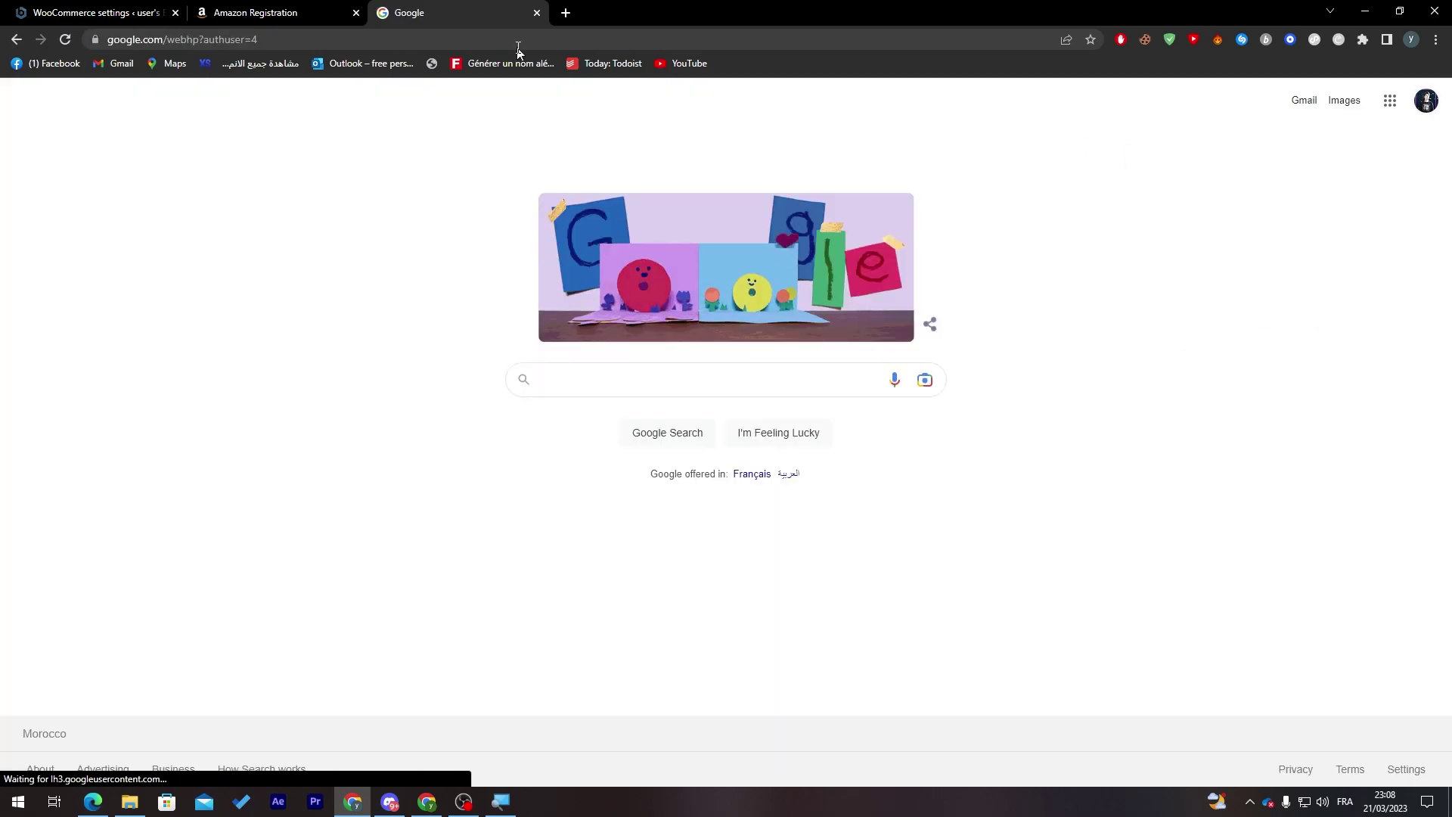
{"action": "left_click", "coordinate": [307, 13]}
{"action": "left_click", "coordinate": [745, 266]}
{"action": "key", "text": "ctrl+a"}
{"action": "key", "text": "ctrl+v"}
{"action": "key", "text": "Tab"}
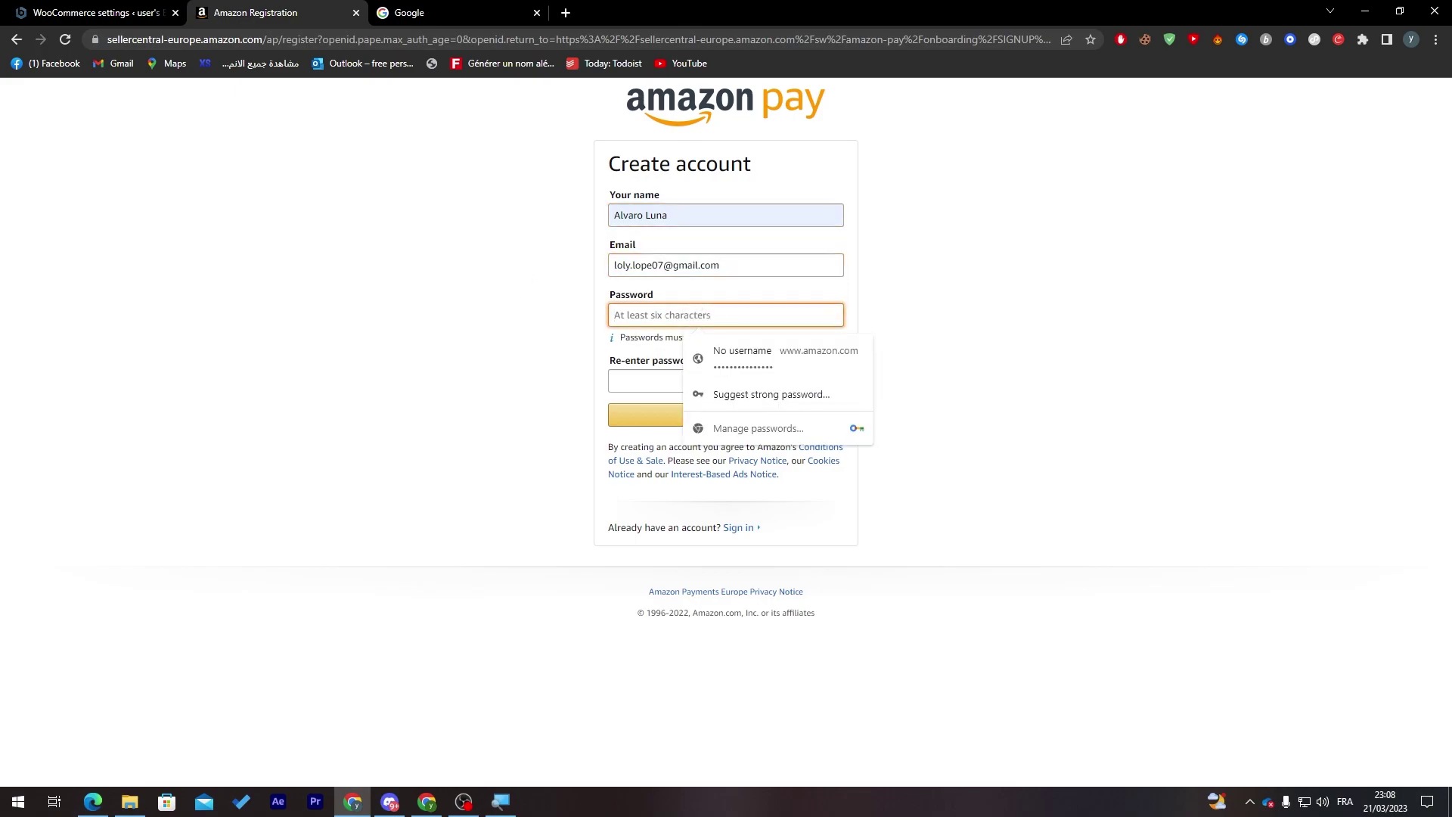
- Enter and confirm the account password, then submit the create-account form
{"action": "type", "text": "••"}
{"action": "left_click", "coordinate": [726, 380]}
{"action": "type", "text": "•••"}
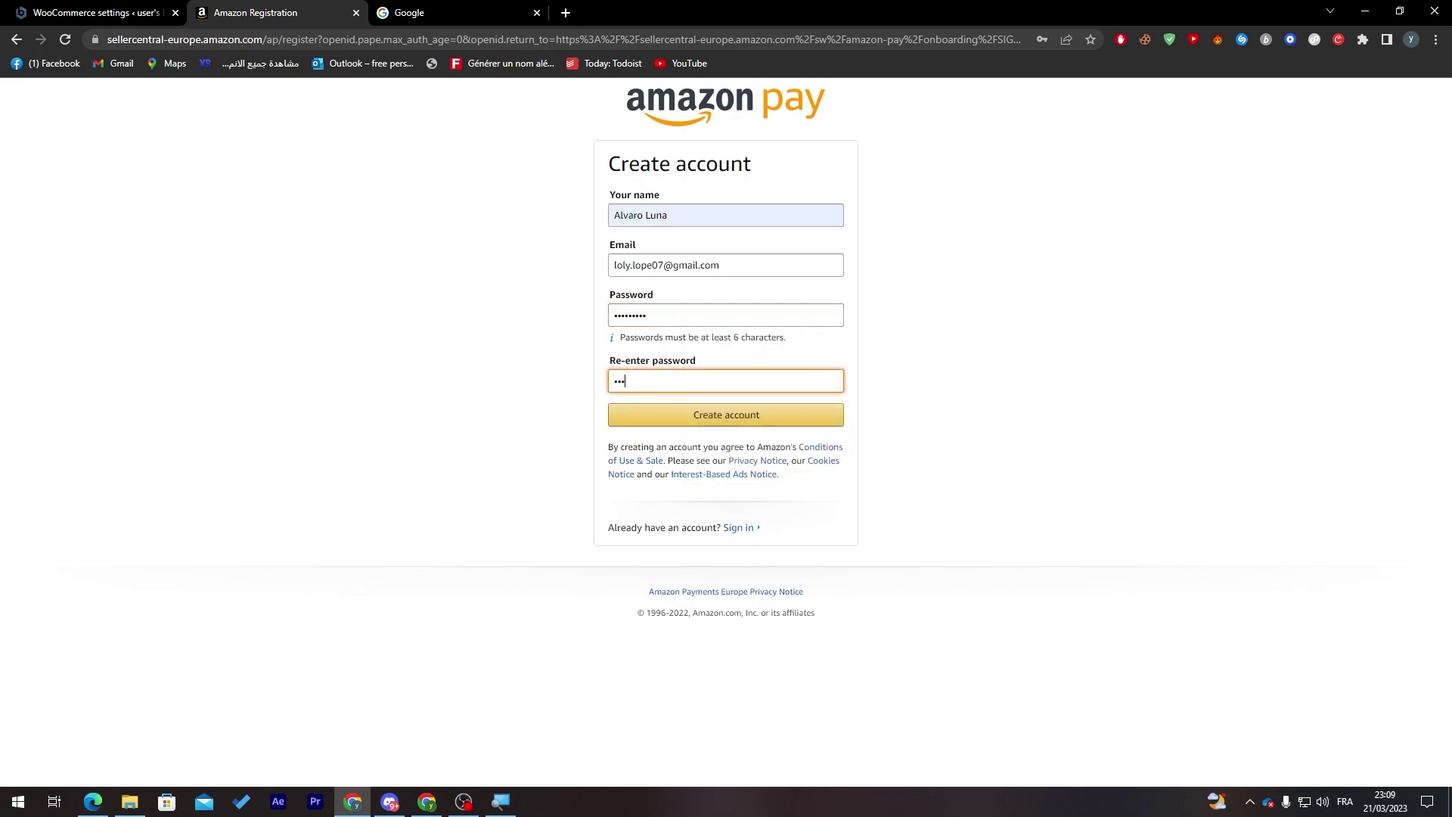
{"action": "left_click", "coordinate": [748, 416]}
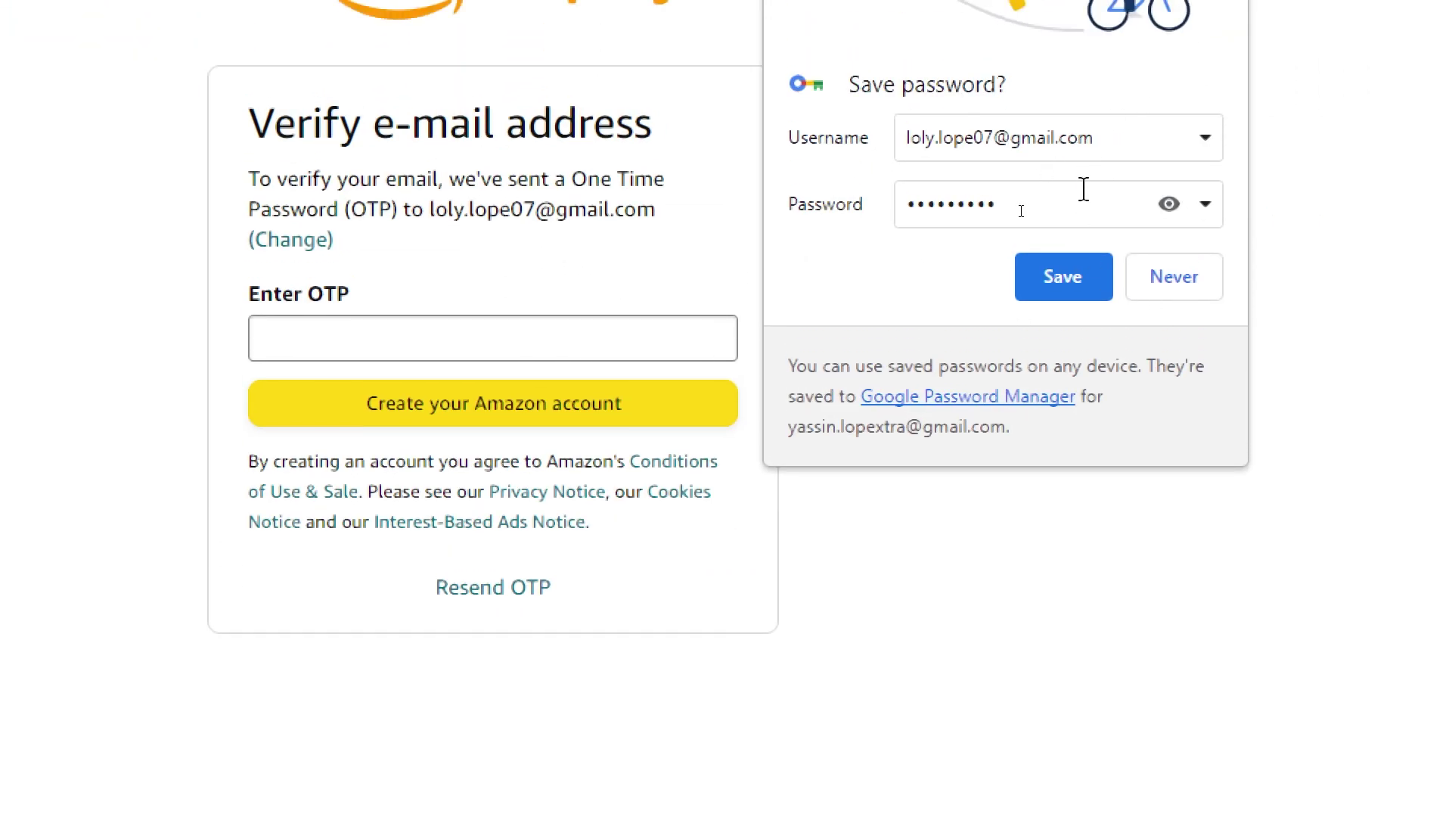
- Decline saving the password and enter the OTP from Amazon's e-mail to create the account
{"action": "left_click", "coordinate": [1171, 280]}
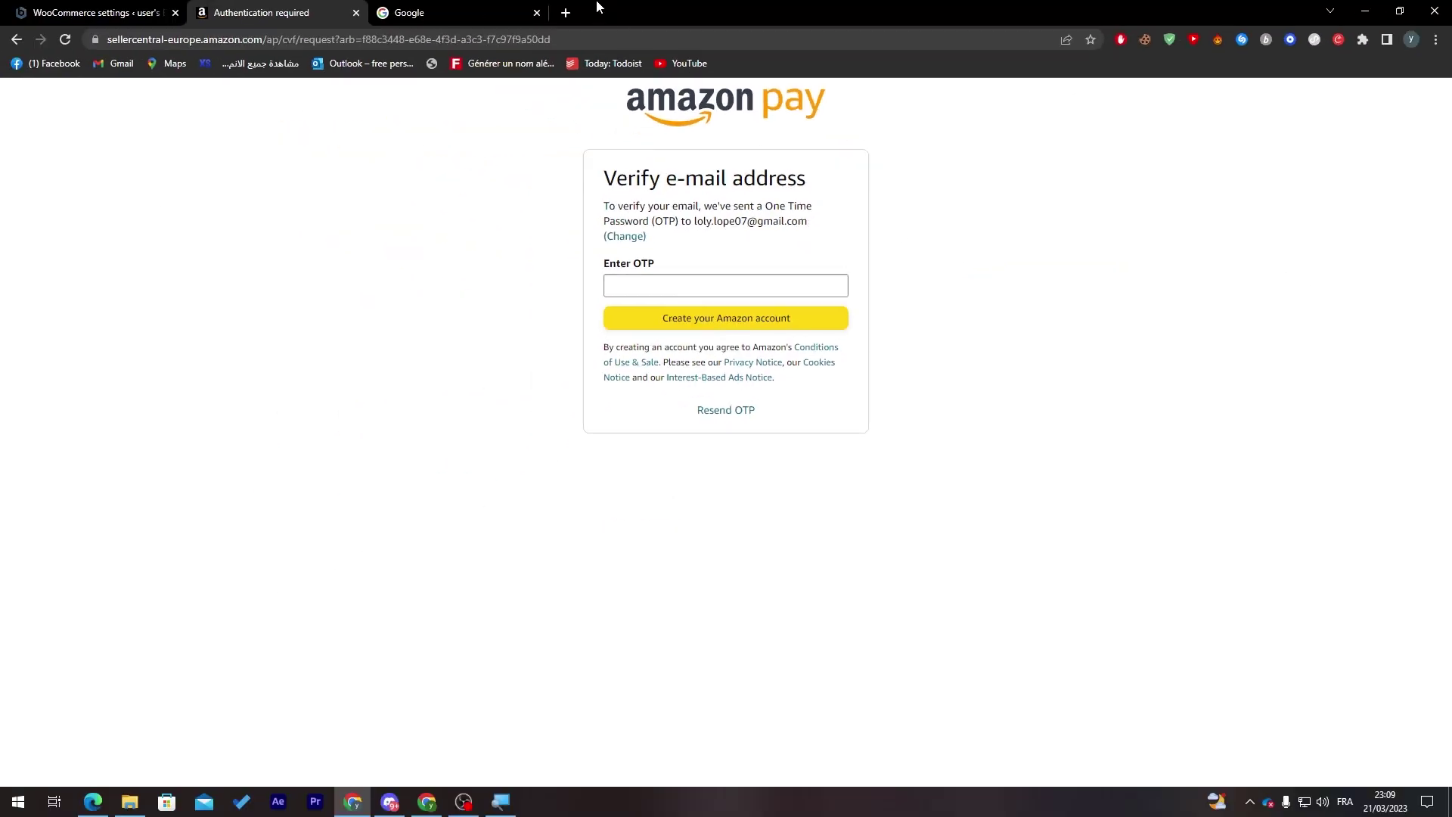
{"action": "left_click", "coordinate": [454, 12]}
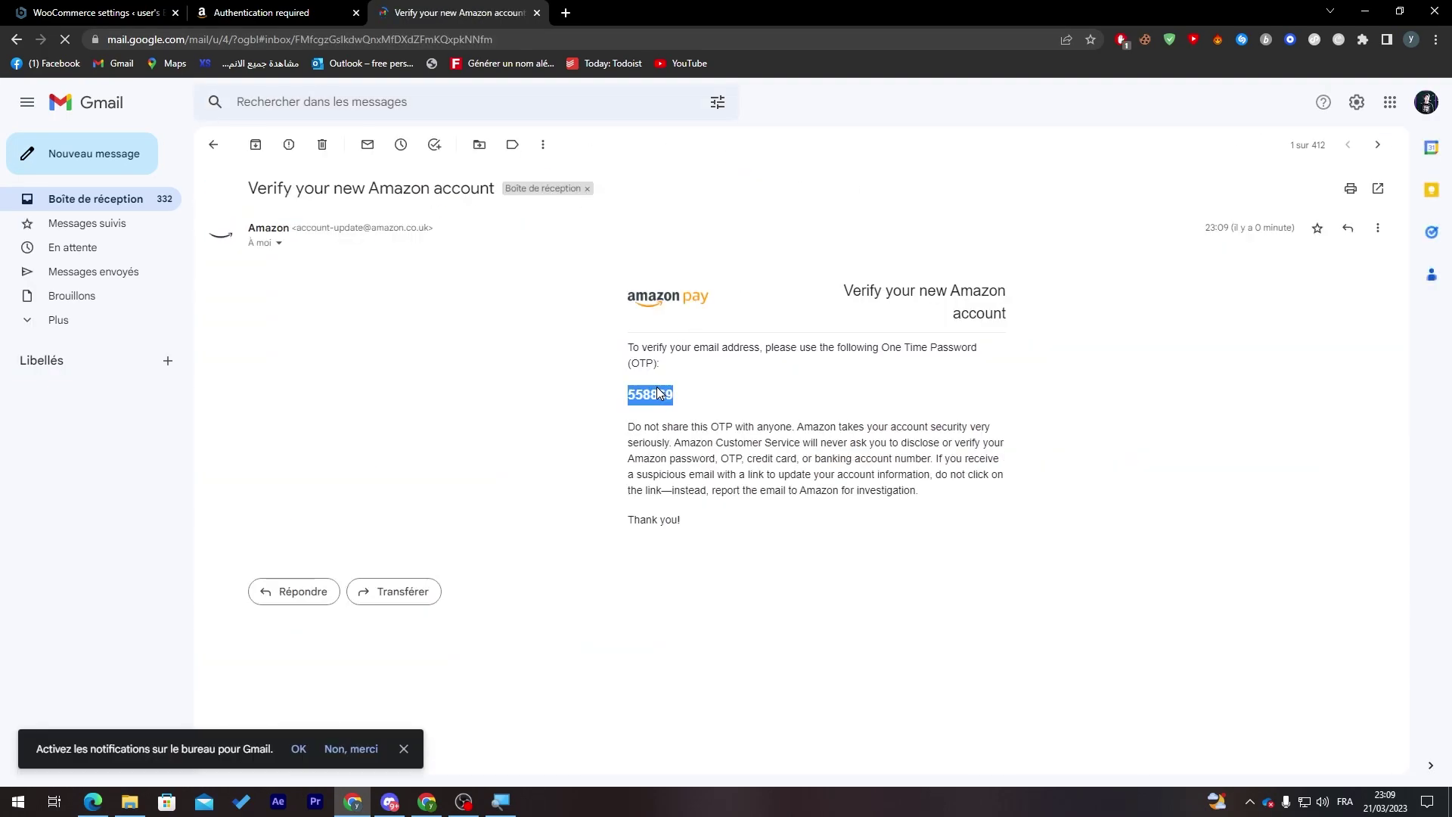
{"action": "left_click", "coordinate": [261, 12]}
{"action": "left_click", "coordinate": [633, 285]}
{"action": "key", "text": "ctrl+v"}
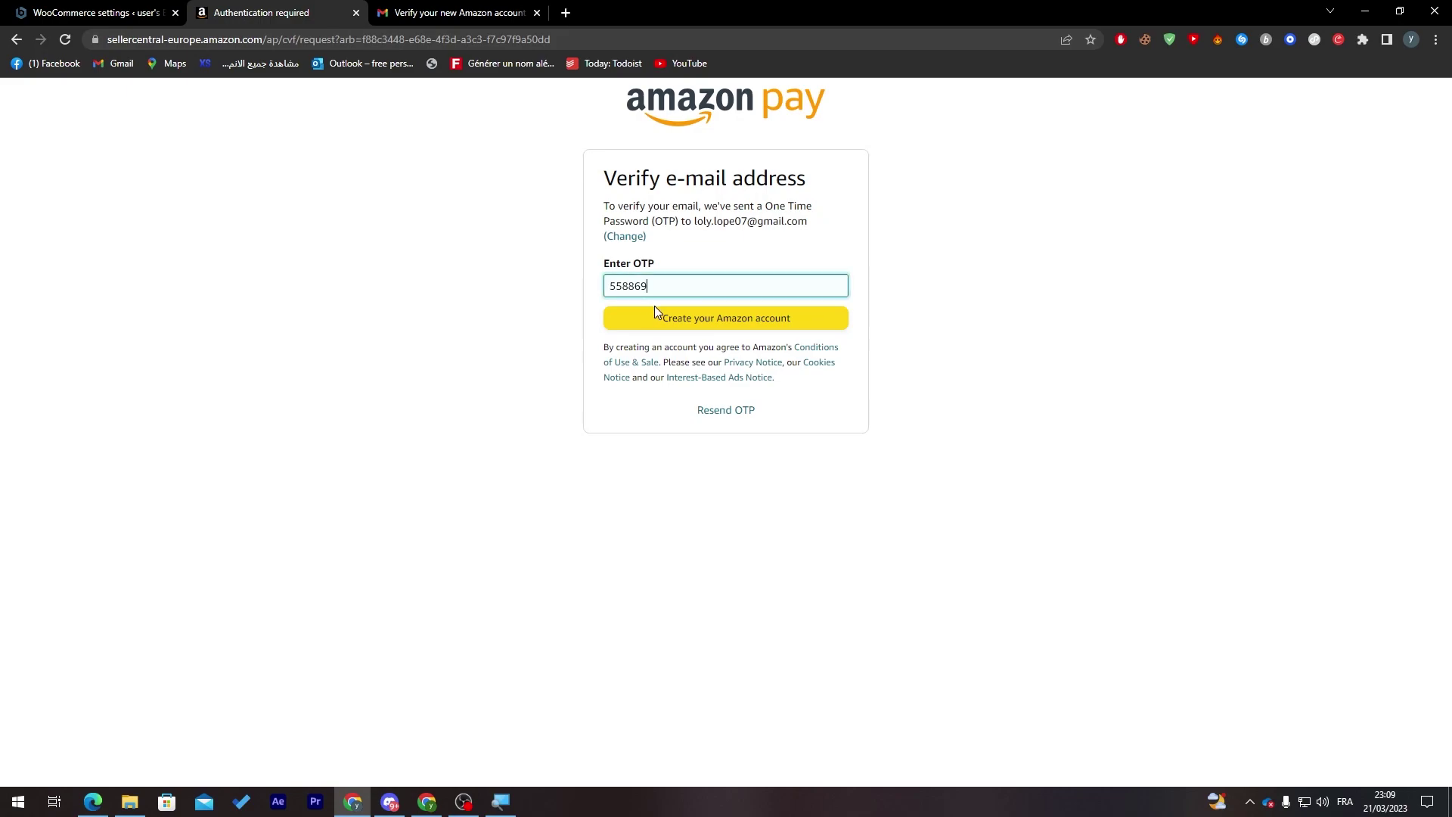
{"action": "left_click", "coordinate": [657, 316]}
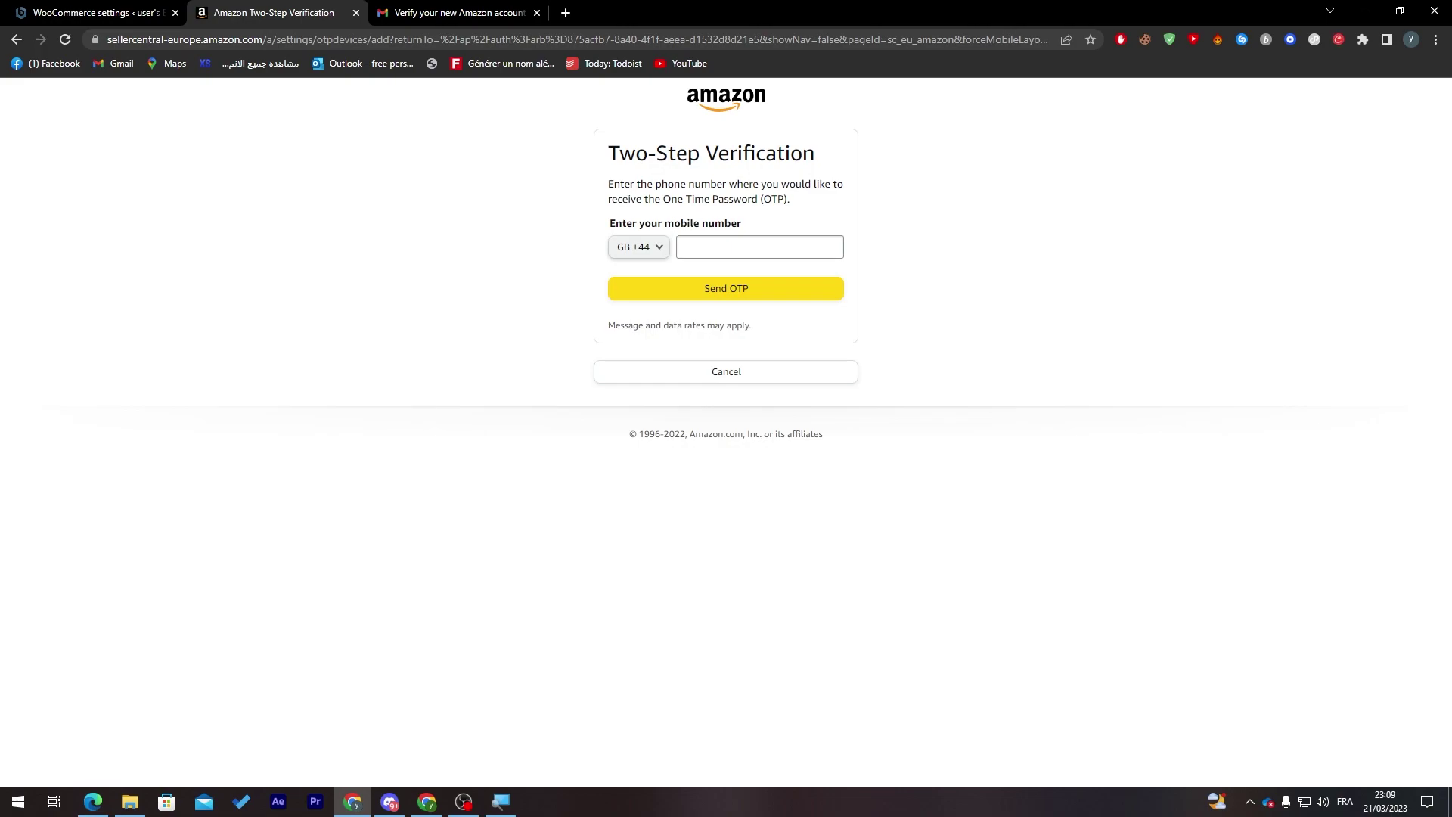
- Cancel the two-step verification setup and sign back in with the corrected password
{"action": "triple_click", "coordinate": [708, 184]}
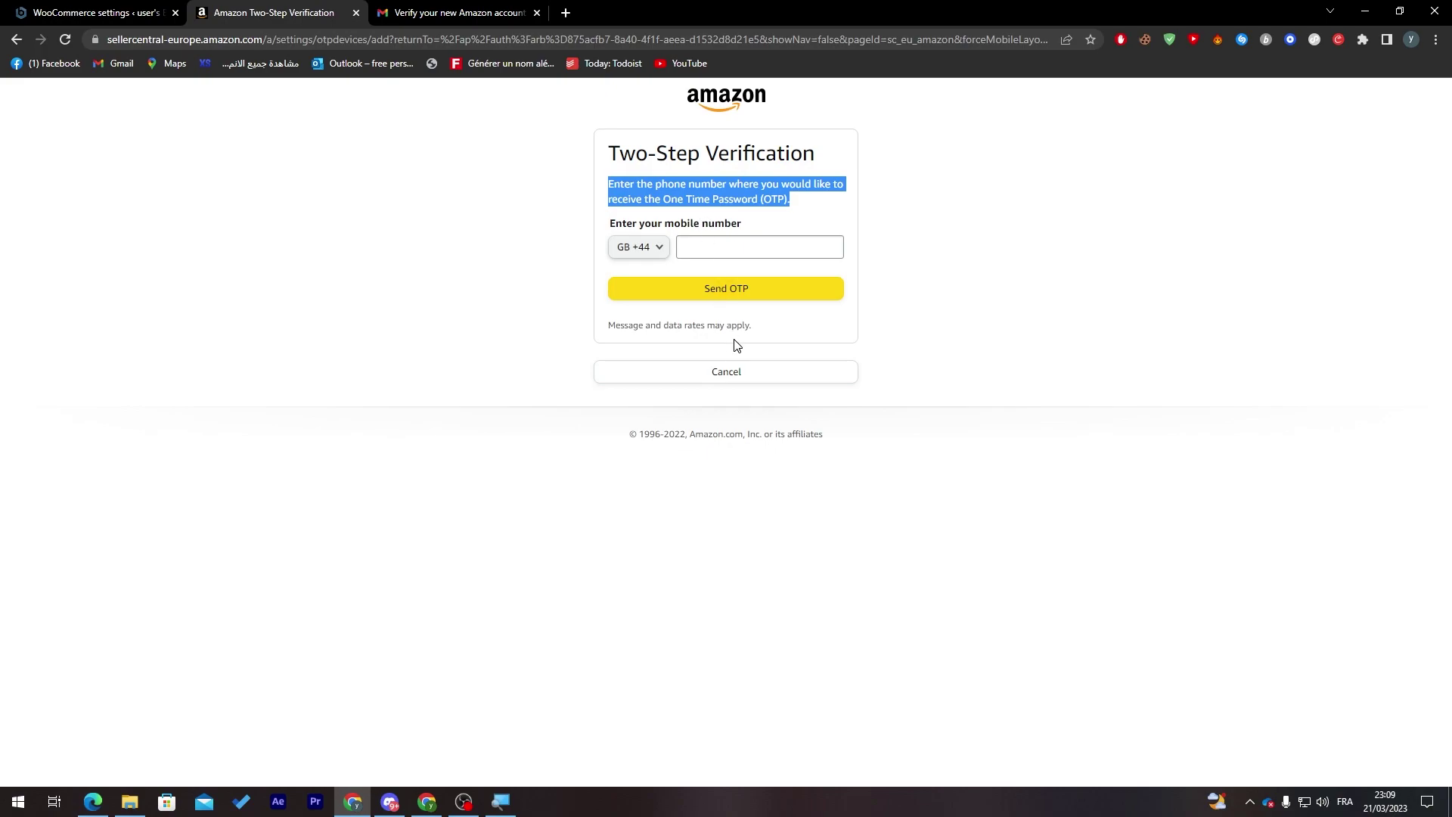
{"action": "left_click", "coordinate": [731, 370]}
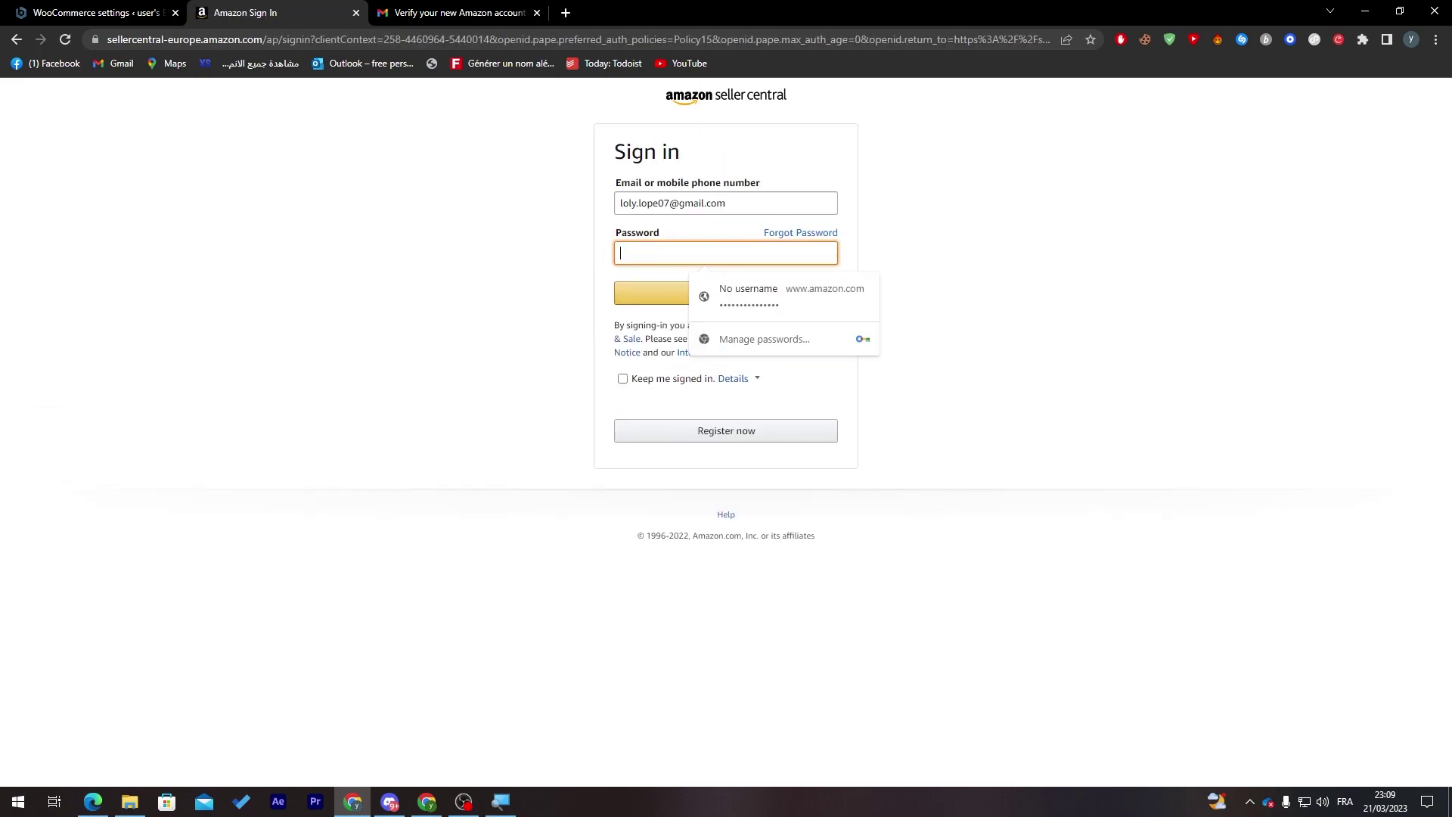
{"action": "type", "text": "******"}
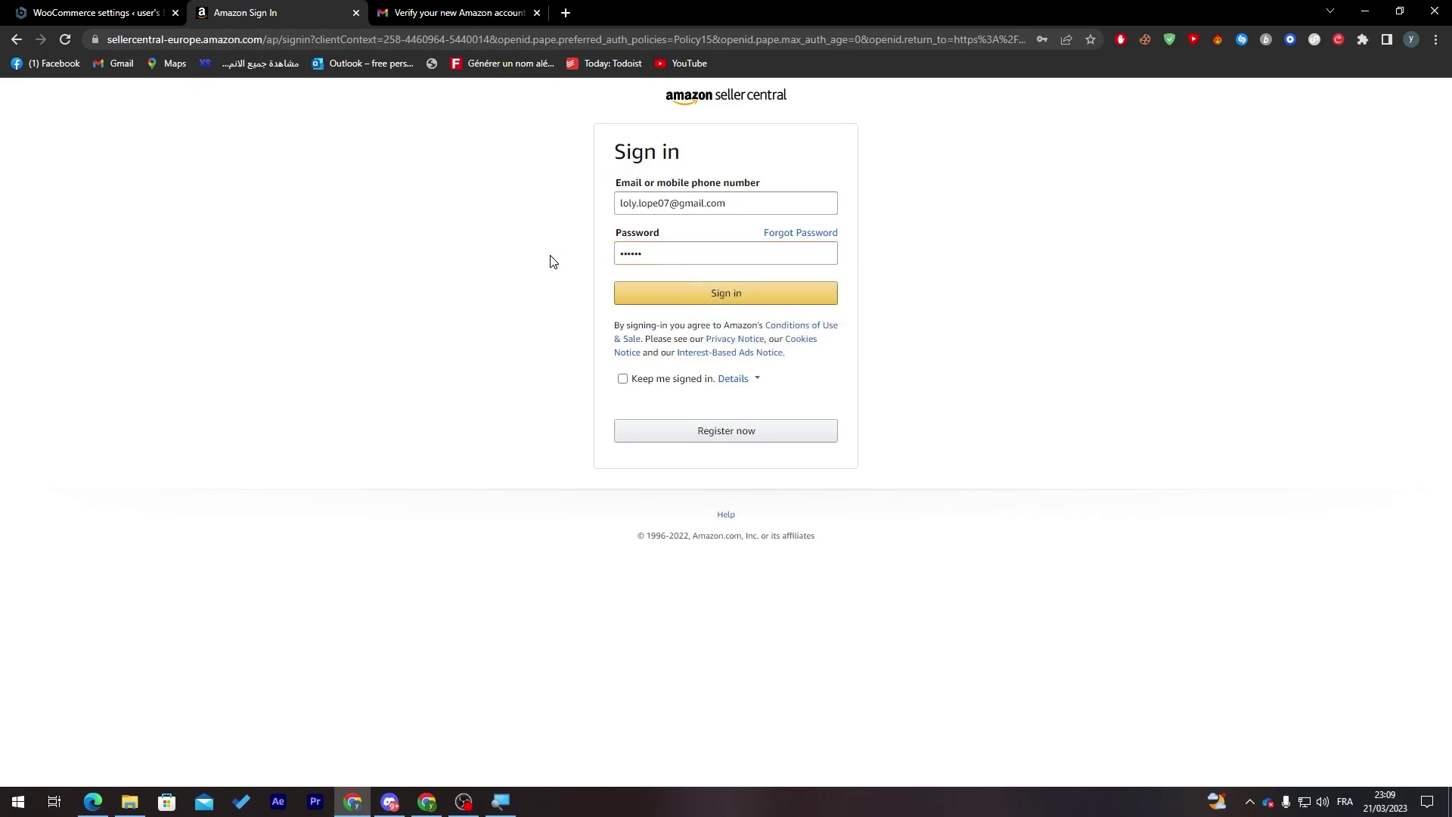
{"action": "key", "text": "ctrl+a"}
{"action": "key", "text": "BackSpace"}
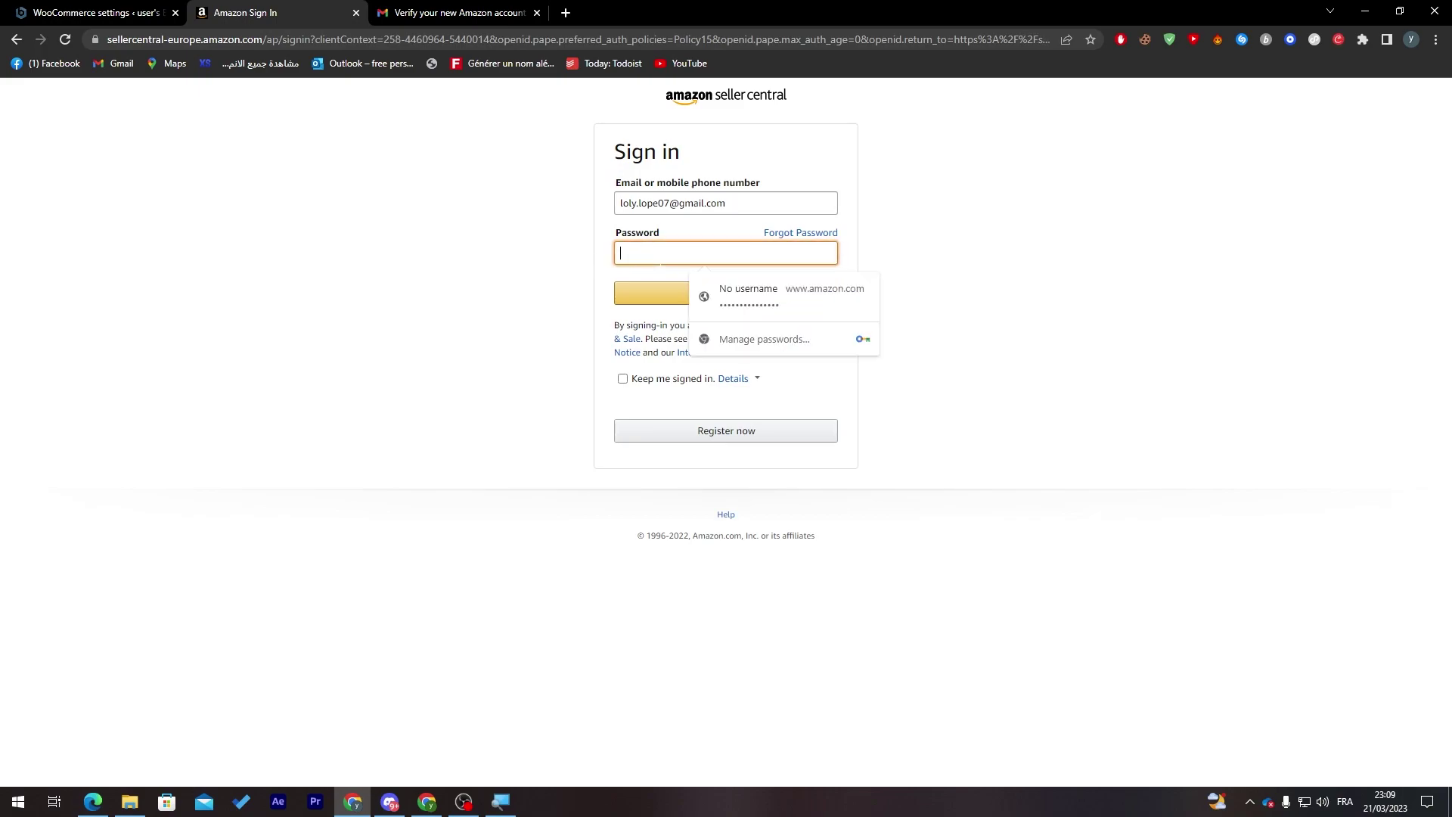
{"action": "type", "text": "*"}
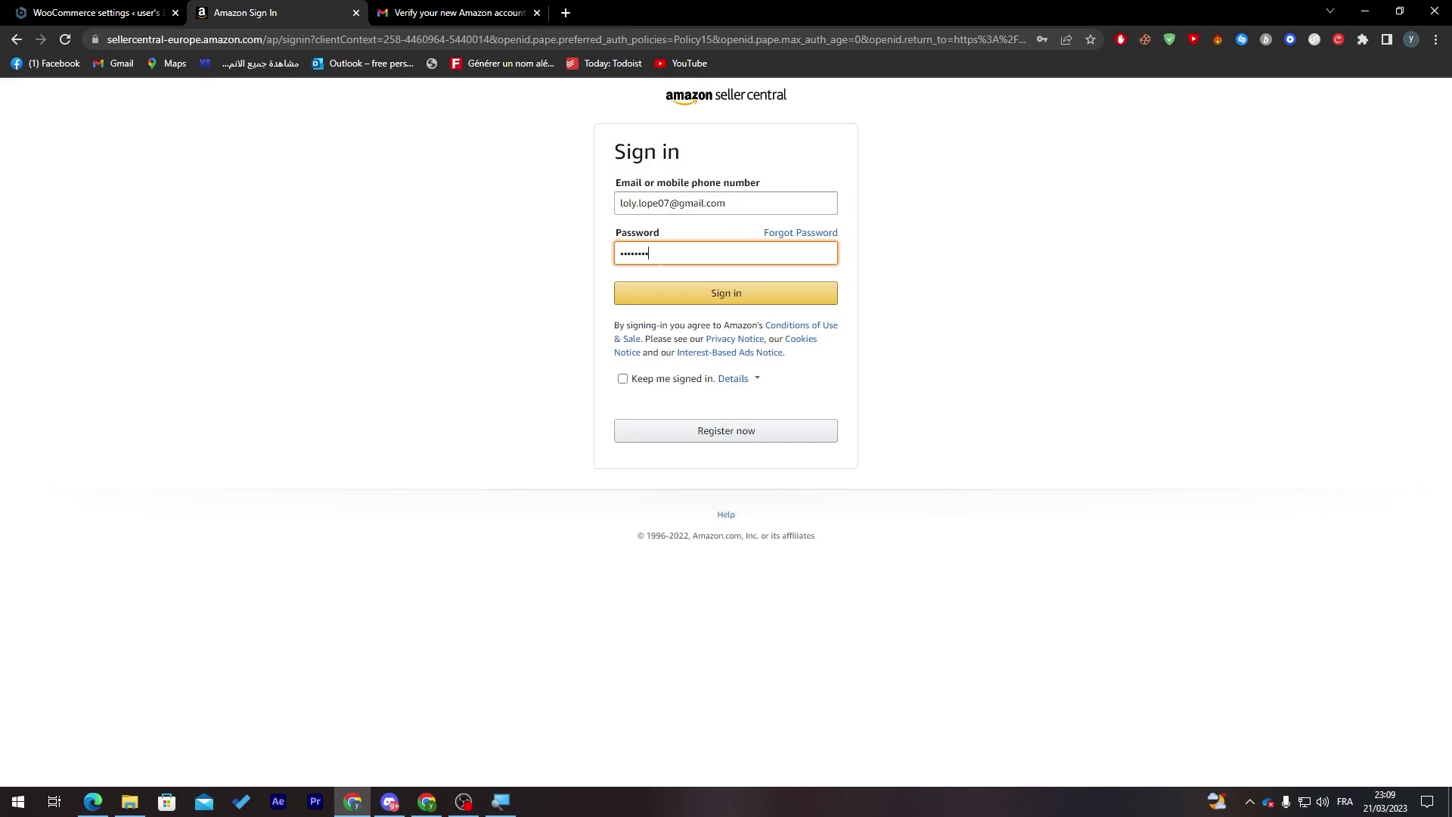
{"action": "type", "text": "********"}
{"action": "left_click", "coordinate": [678, 304]}
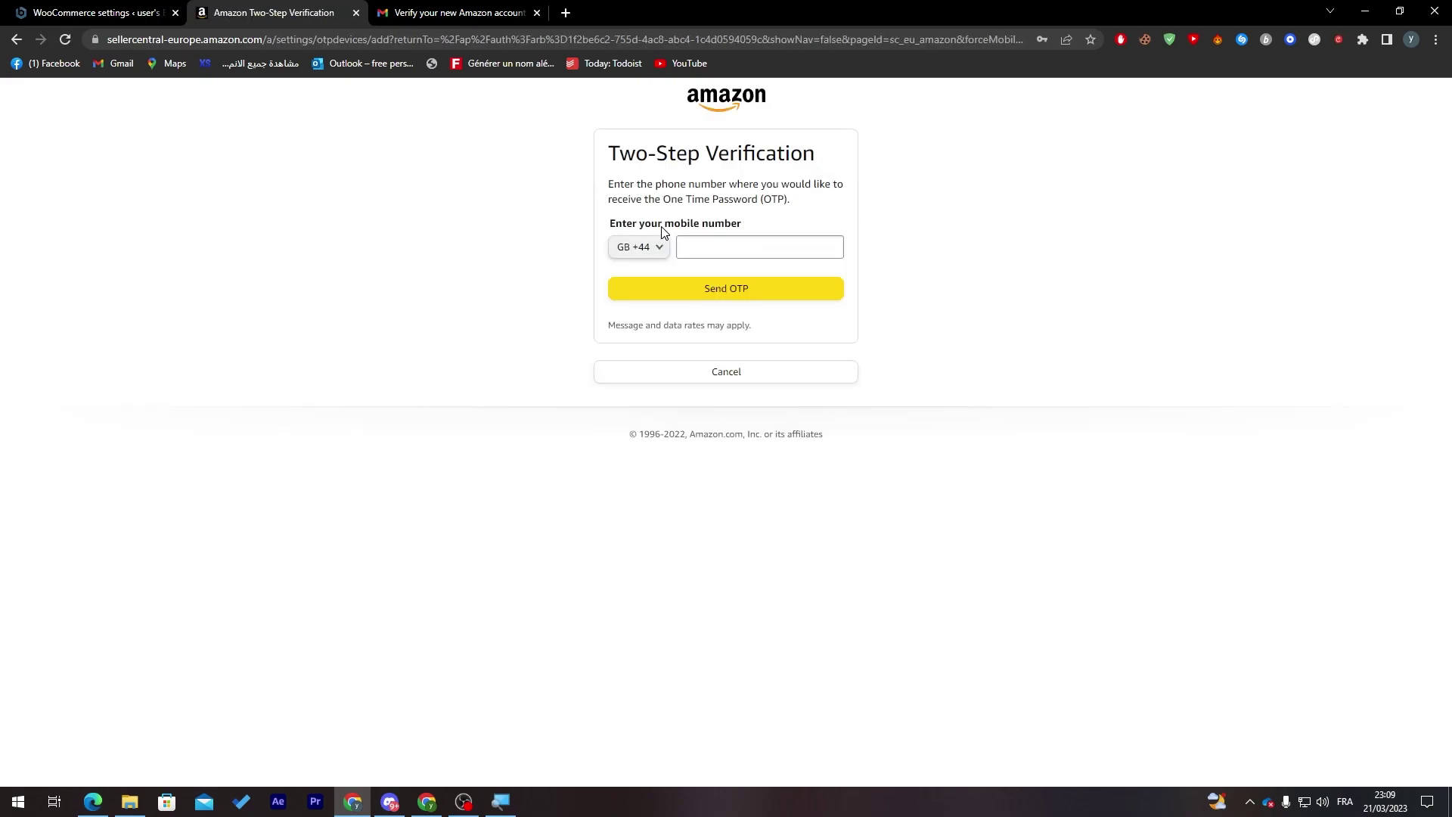
- Leave the phone country code unchanged and close the Two-Step Verification tab
{"action": "left_click", "coordinate": [642, 247]}
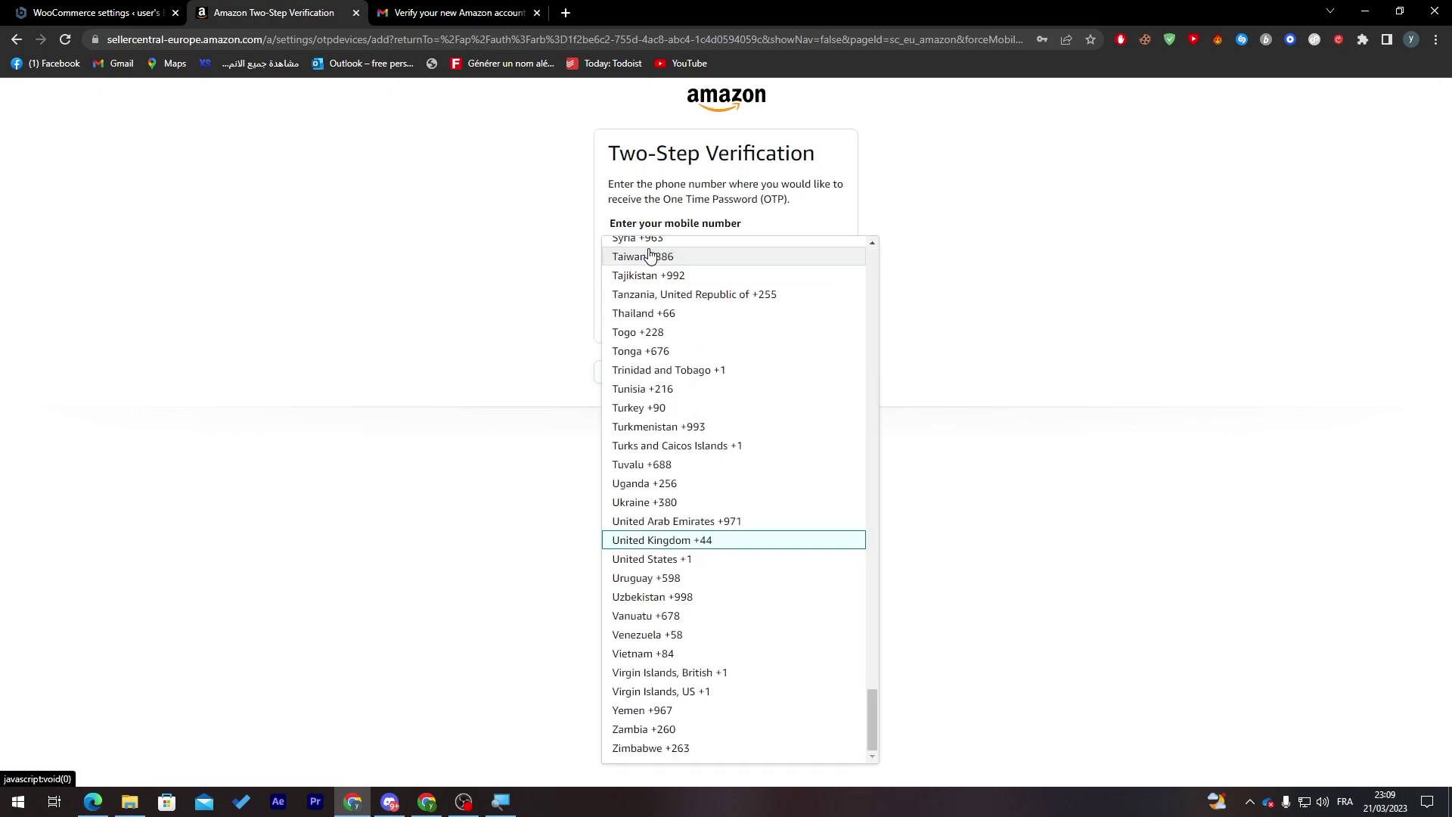
{"action": "left_click", "coordinate": [738, 224]}
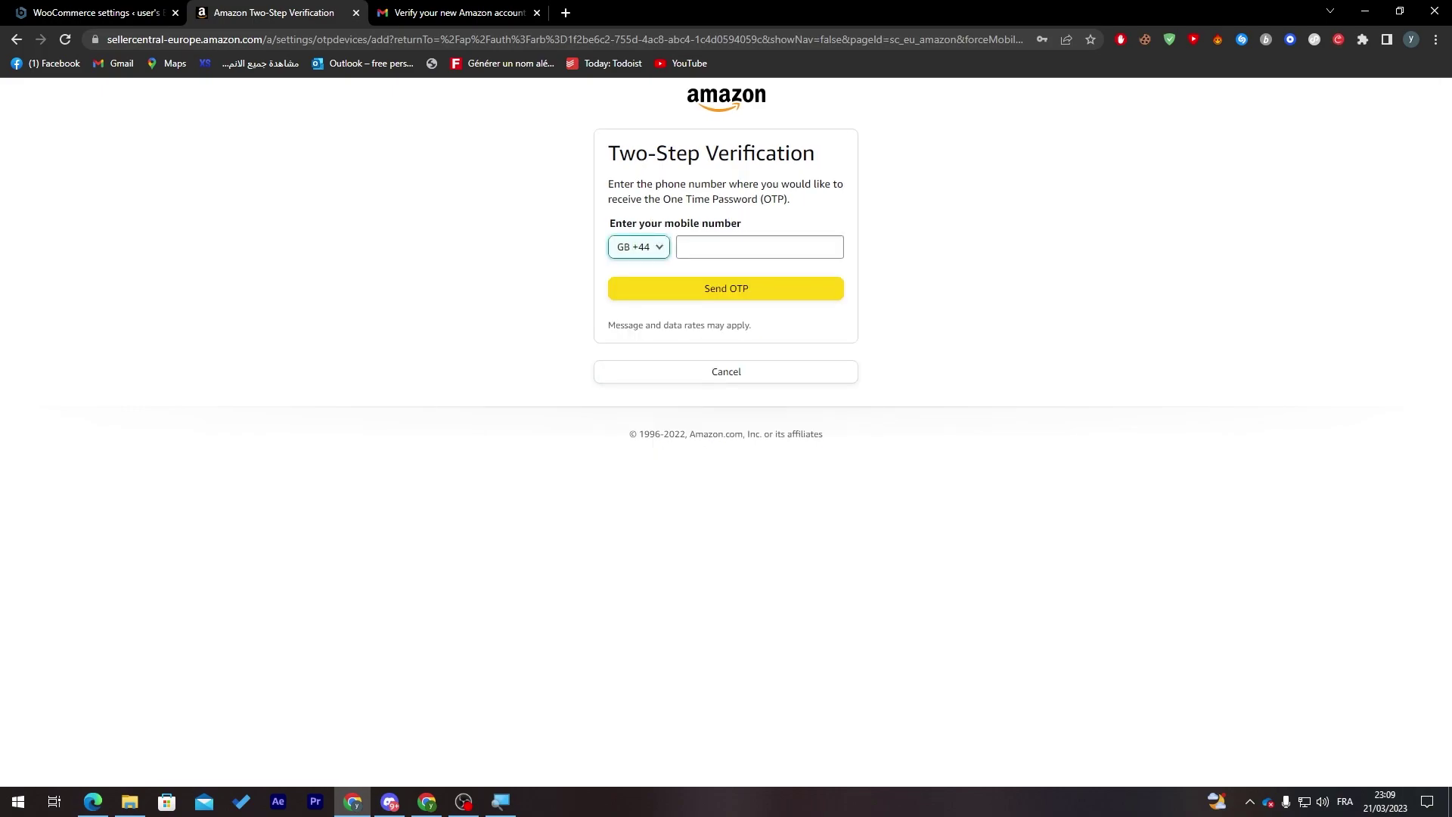
{"action": "left_click_drag", "start_coordinate": [620, 154], "coordinate": [723, 185]}
{"action": "left_click", "coordinate": [768, 211]}
{"action": "left_click", "coordinate": [355, 13]}
- Close the mail page and reload the Amazon Pay settings page
{"action": "left_click", "coordinate": [355, 13]}
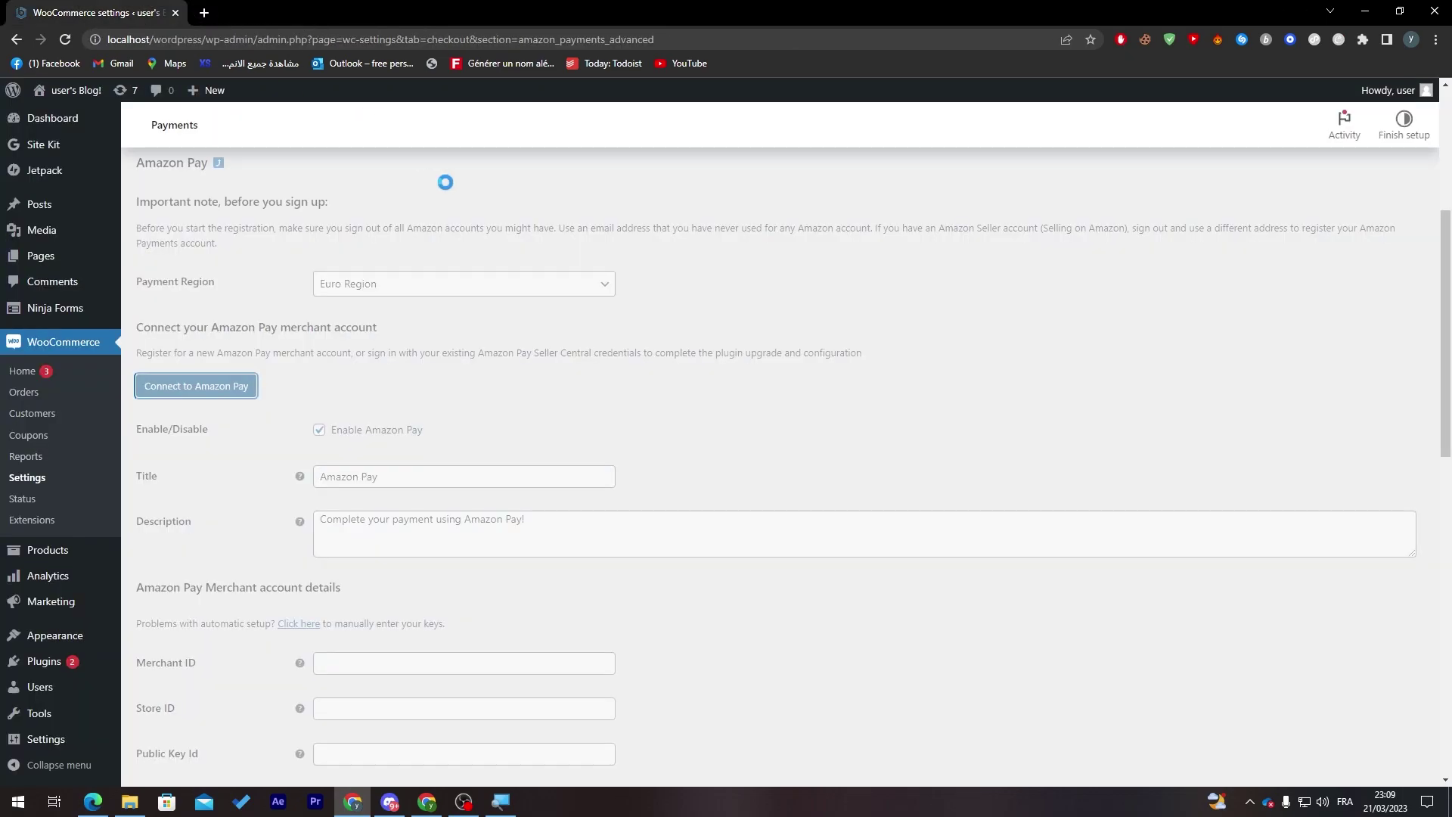
{"action": "scroll", "coordinate": [1449, 306], "scroll_direction": "up", "scroll_amount": 5}
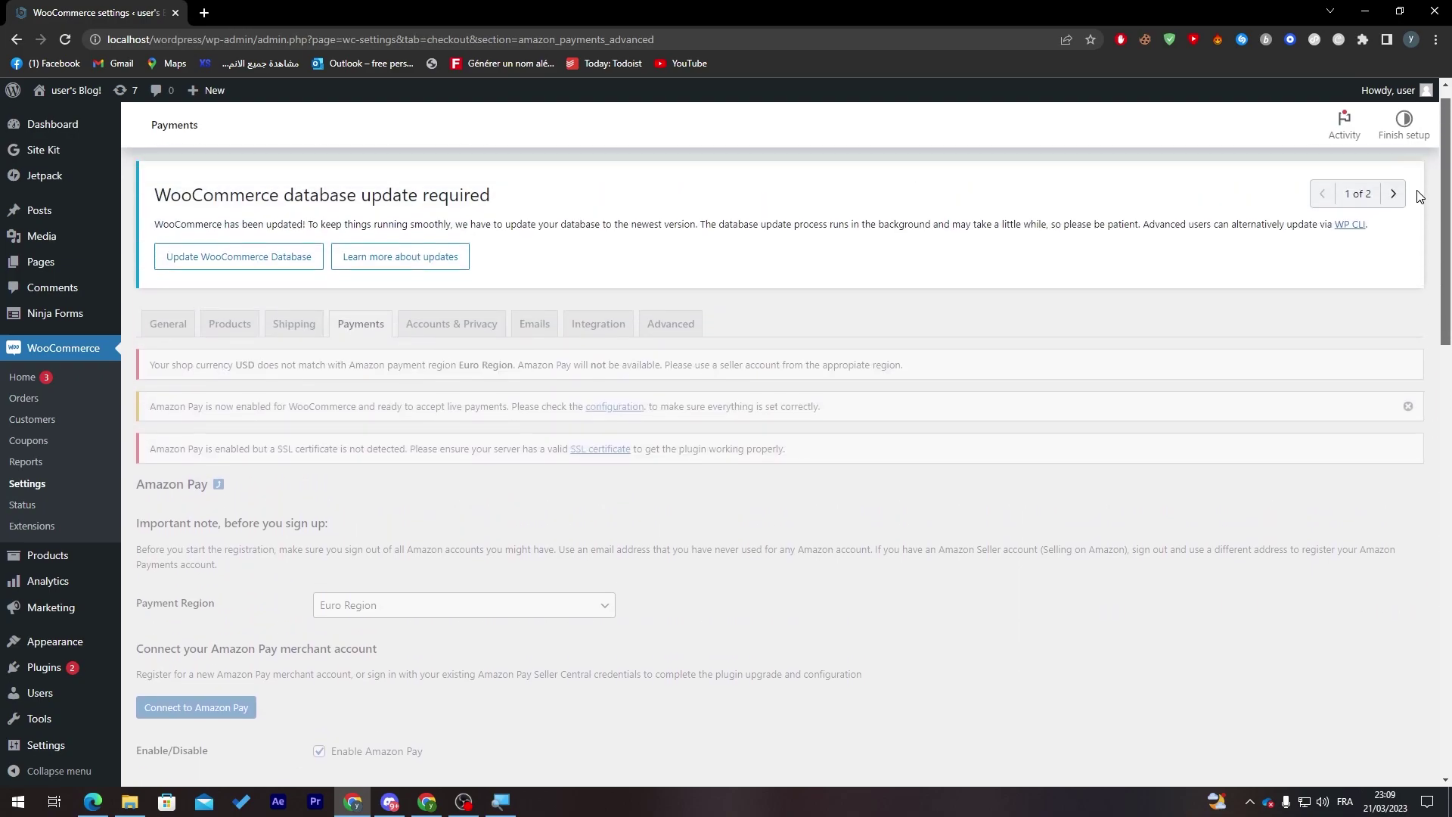
{"action": "scroll", "coordinate": [471, 136], "scroll_direction": "down", "scroll_amount": 3}
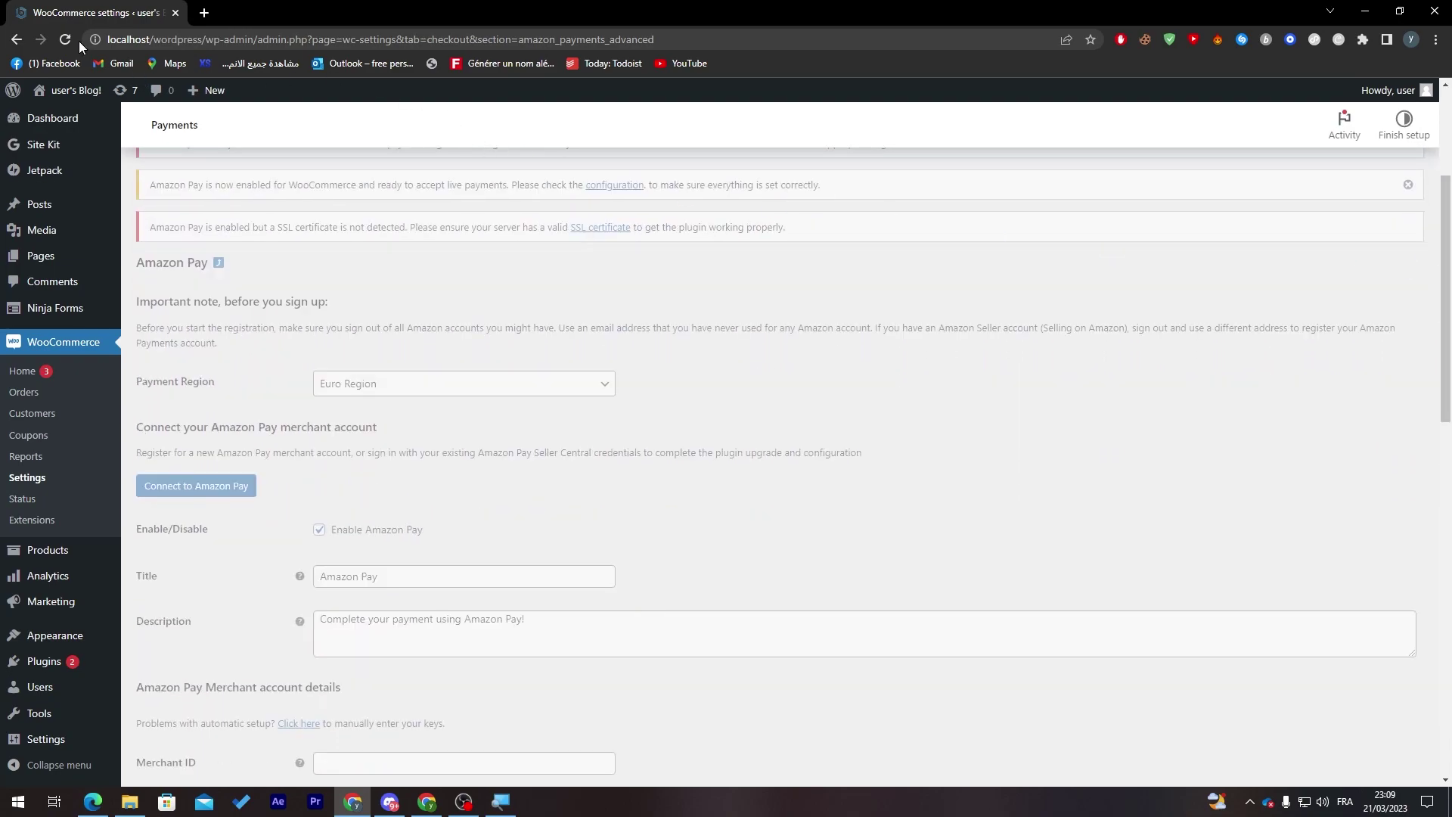
{"action": "left_click", "coordinate": [65, 40]}
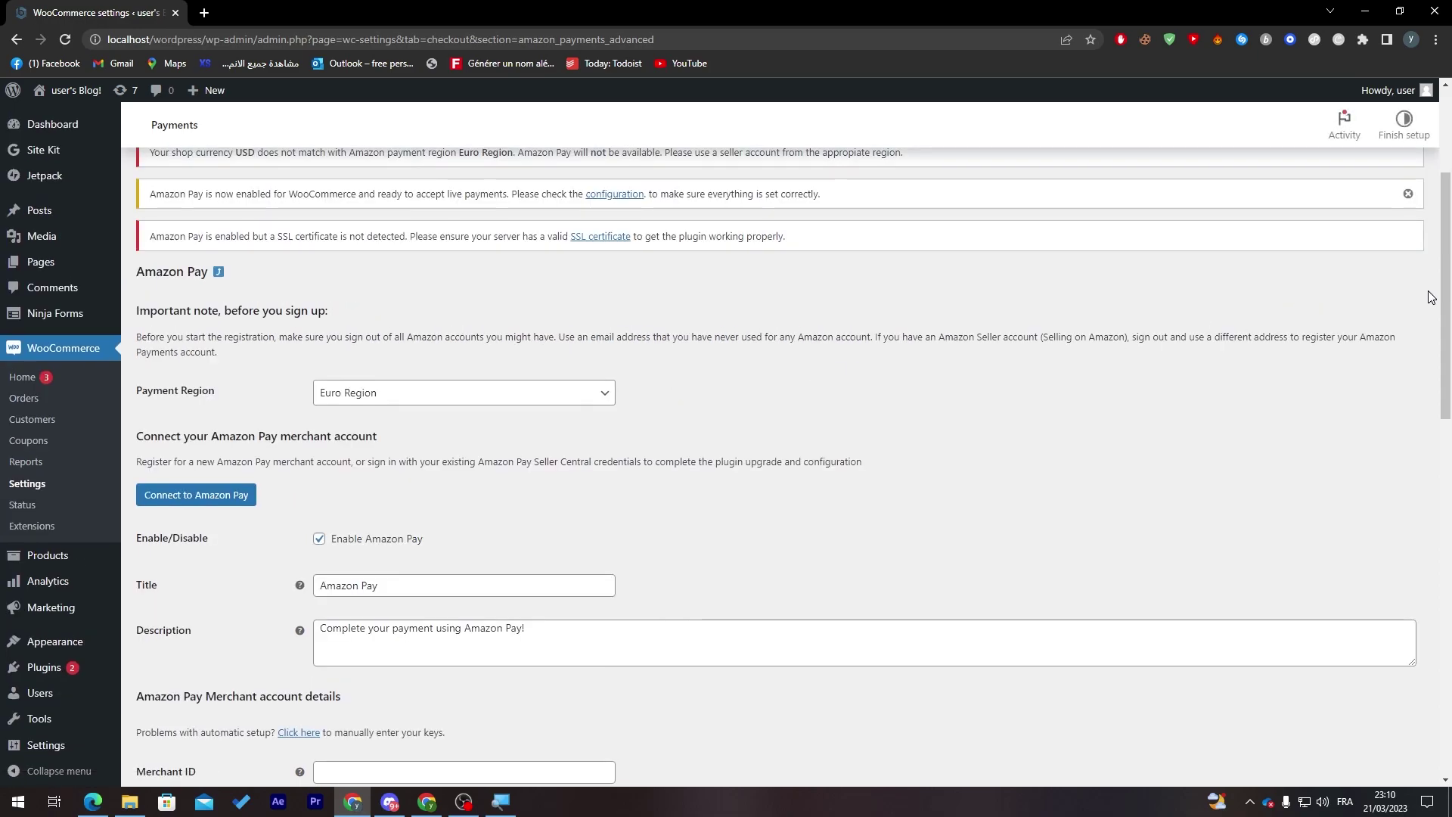
{"action": "scroll", "coordinate": [1437, 342], "scroll_direction": "down", "scroll_amount": 4}
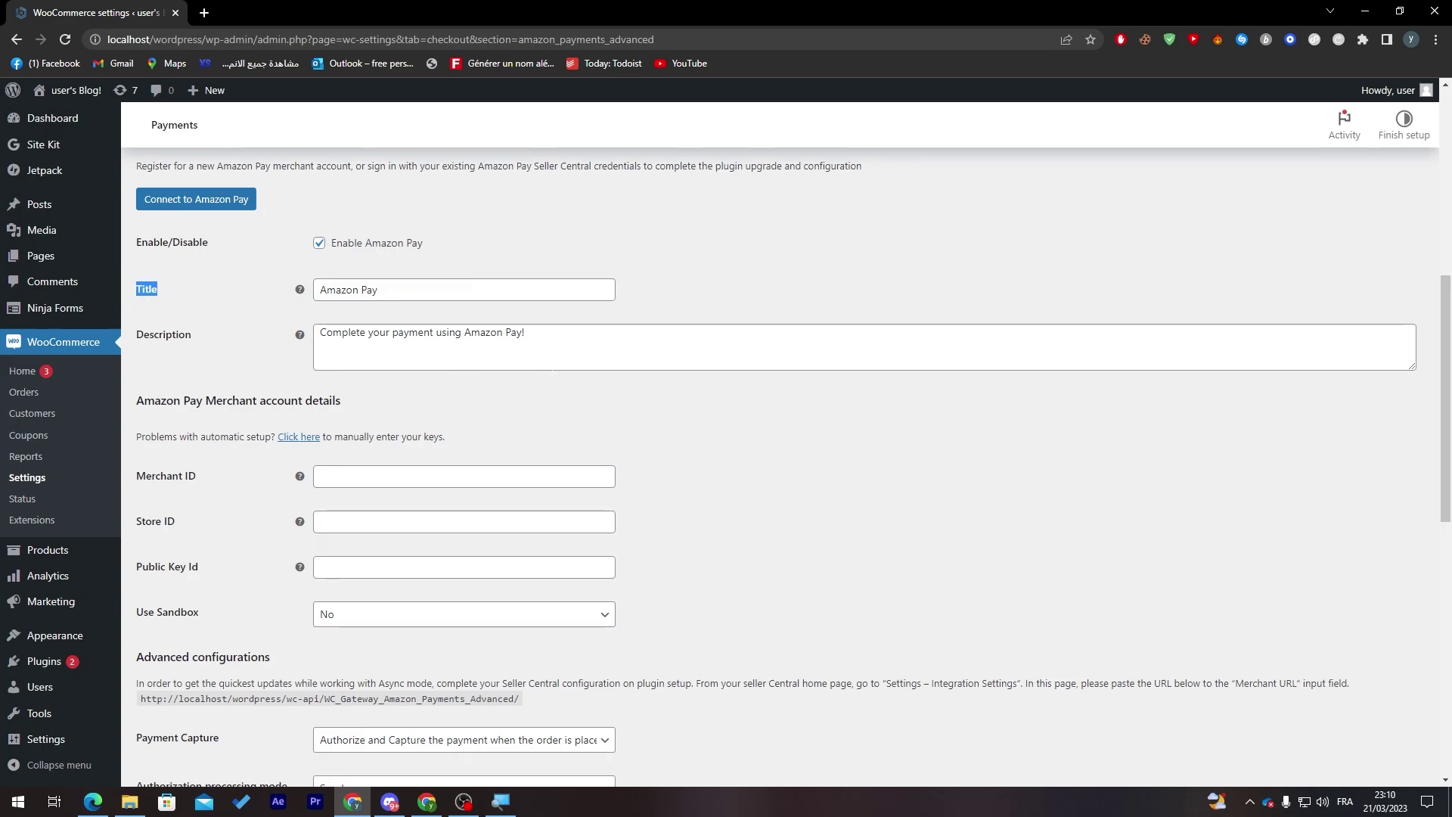
- Keep Use Sandbox set to No and scroll down to the Save changes button
{"action": "left_click", "coordinate": [518, 399]}
{"action": "left_click_drag", "start_coordinate": [189, 334], "coordinate": [540, 405]}
{"action": "left_click", "coordinate": [625, 421]}
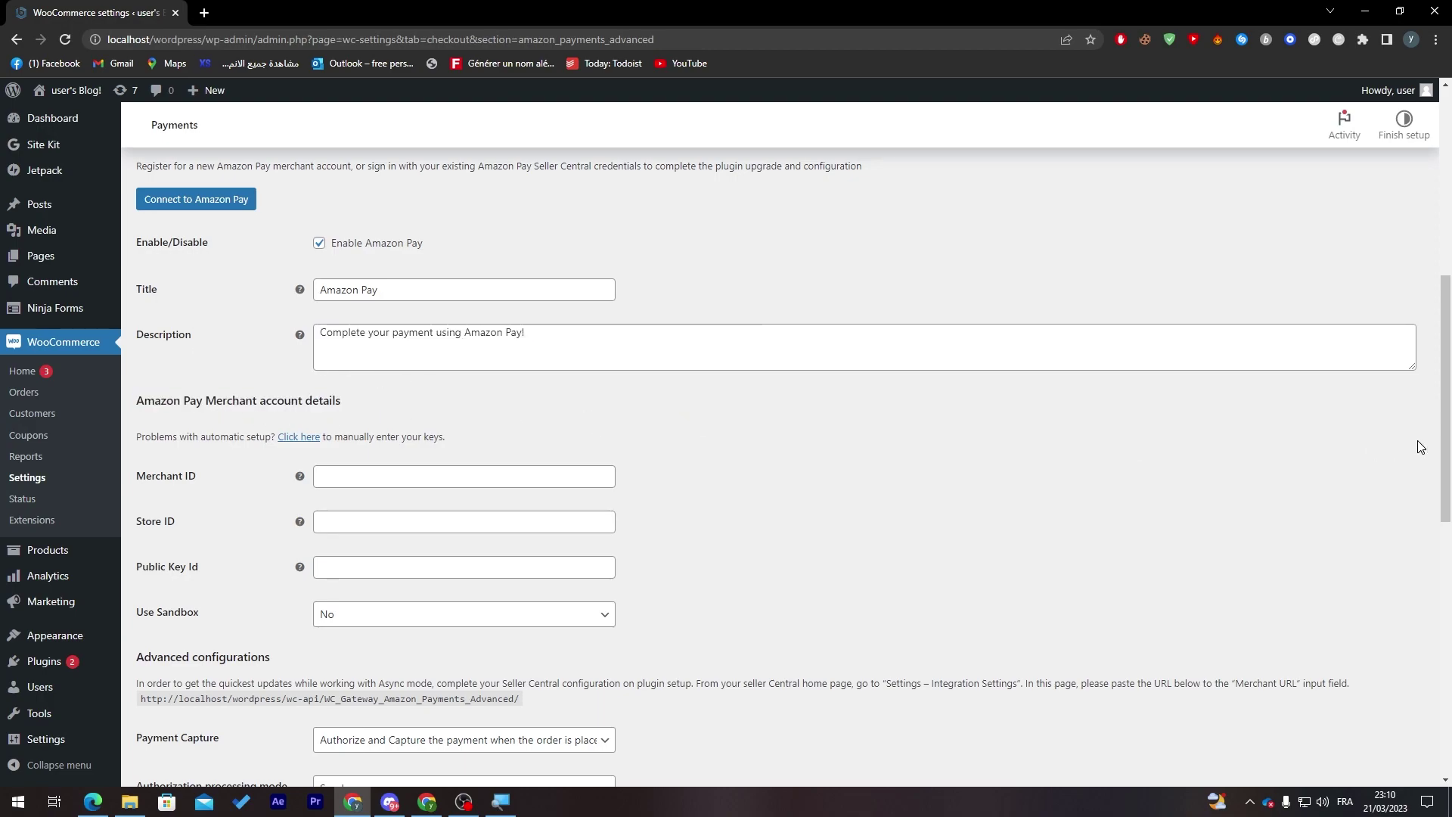
{"action": "scroll", "coordinate": [1450, 394], "scroll_direction": "up", "scroll_amount": 3}
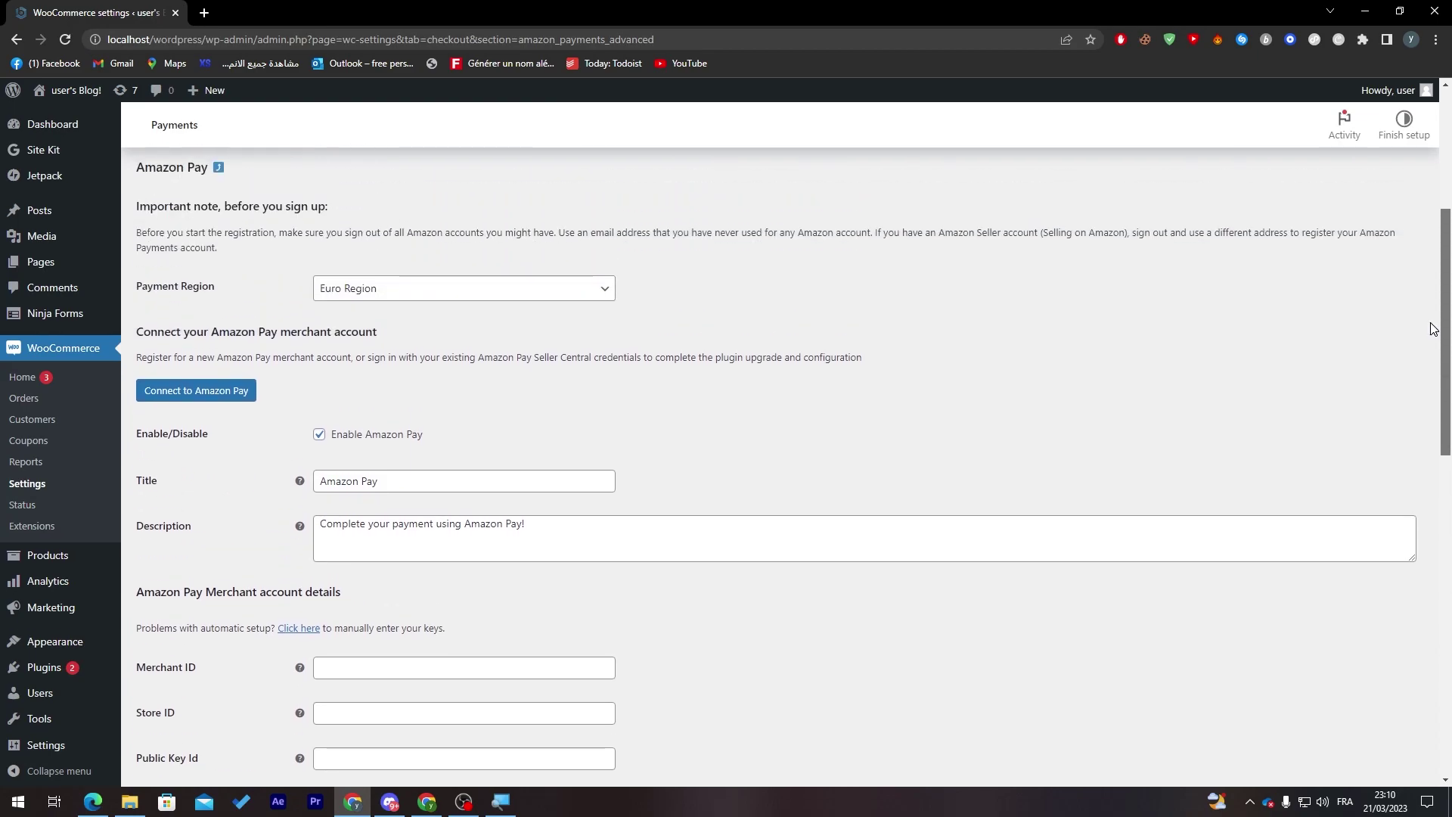
{"action": "scroll", "coordinate": [206, 446], "scroll_direction": "down", "scroll_amount": 5}
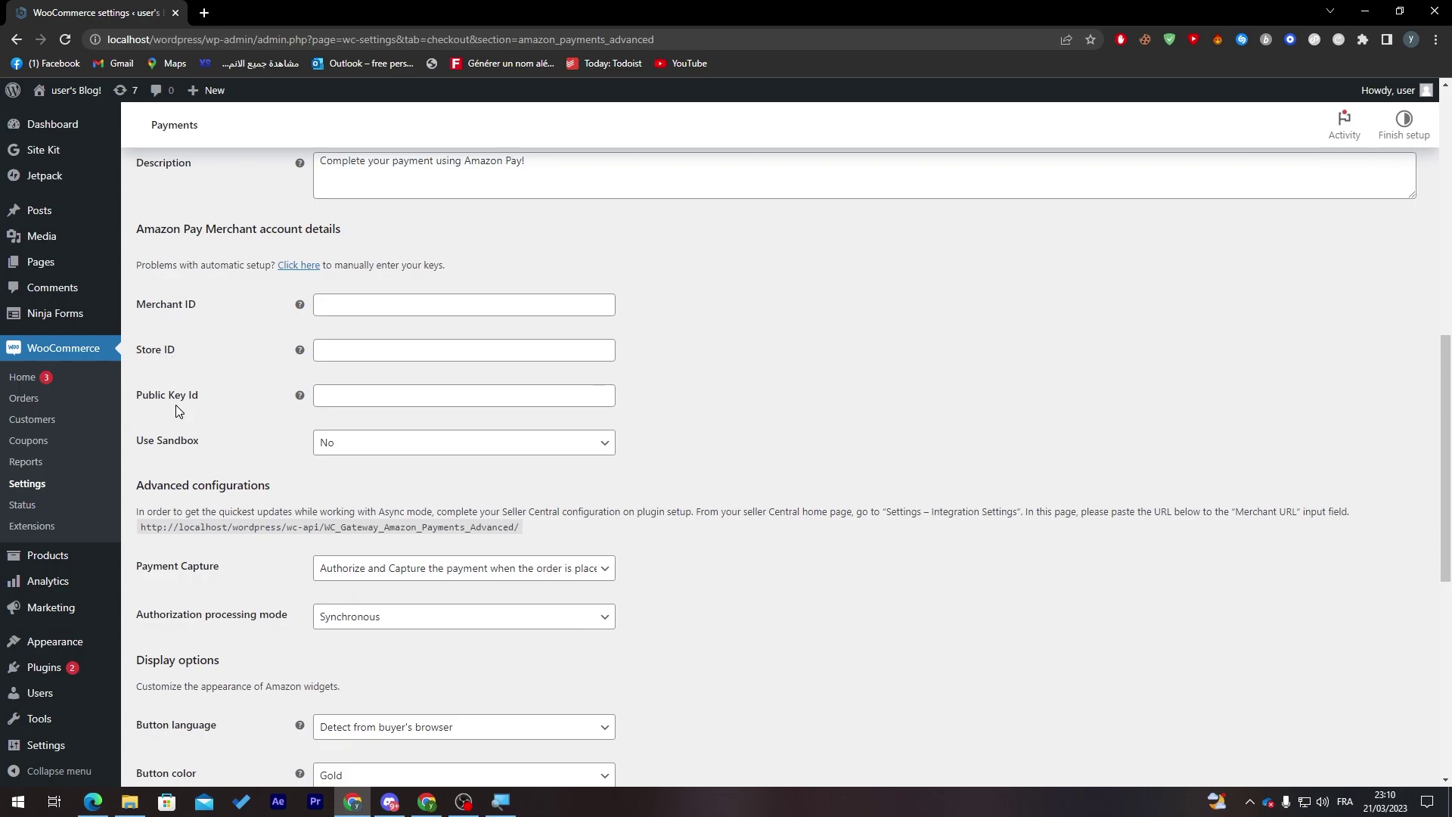
{"action": "left_click", "coordinate": [545, 451]}
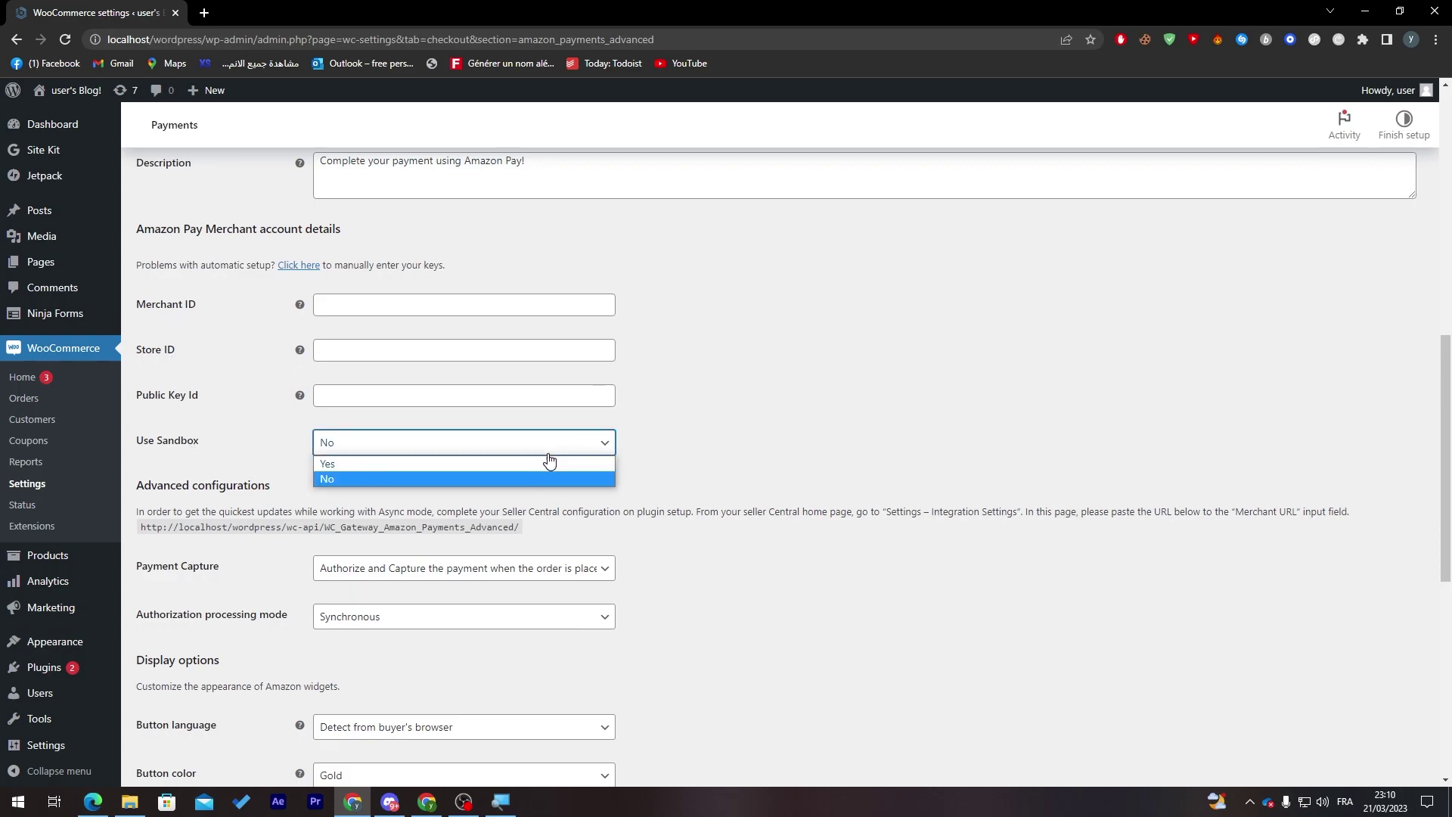
{"action": "left_click", "coordinate": [505, 453]}
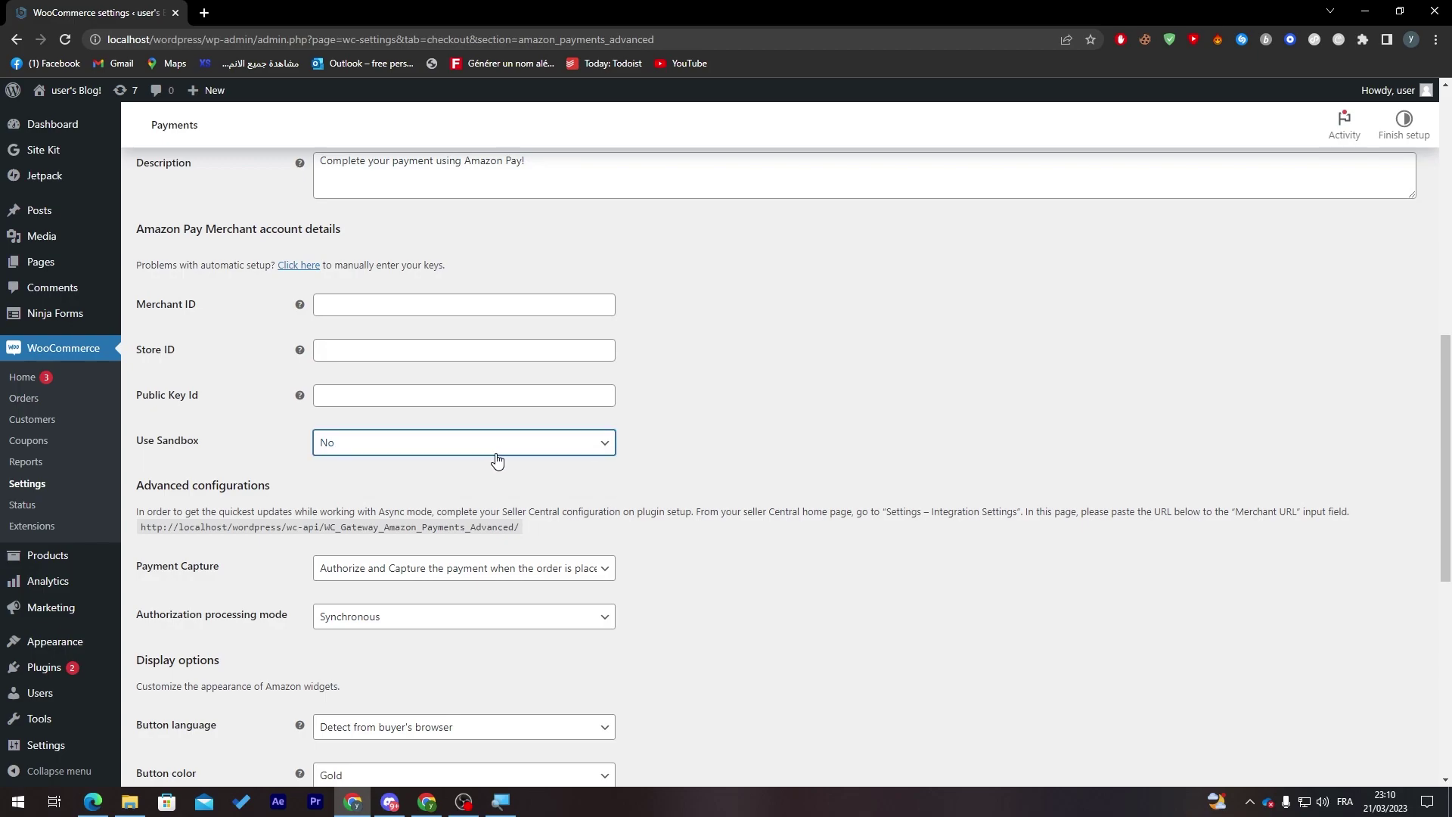
{"action": "scroll", "coordinate": [1435, 579], "scroll_direction": "down", "scroll_amount": 4}
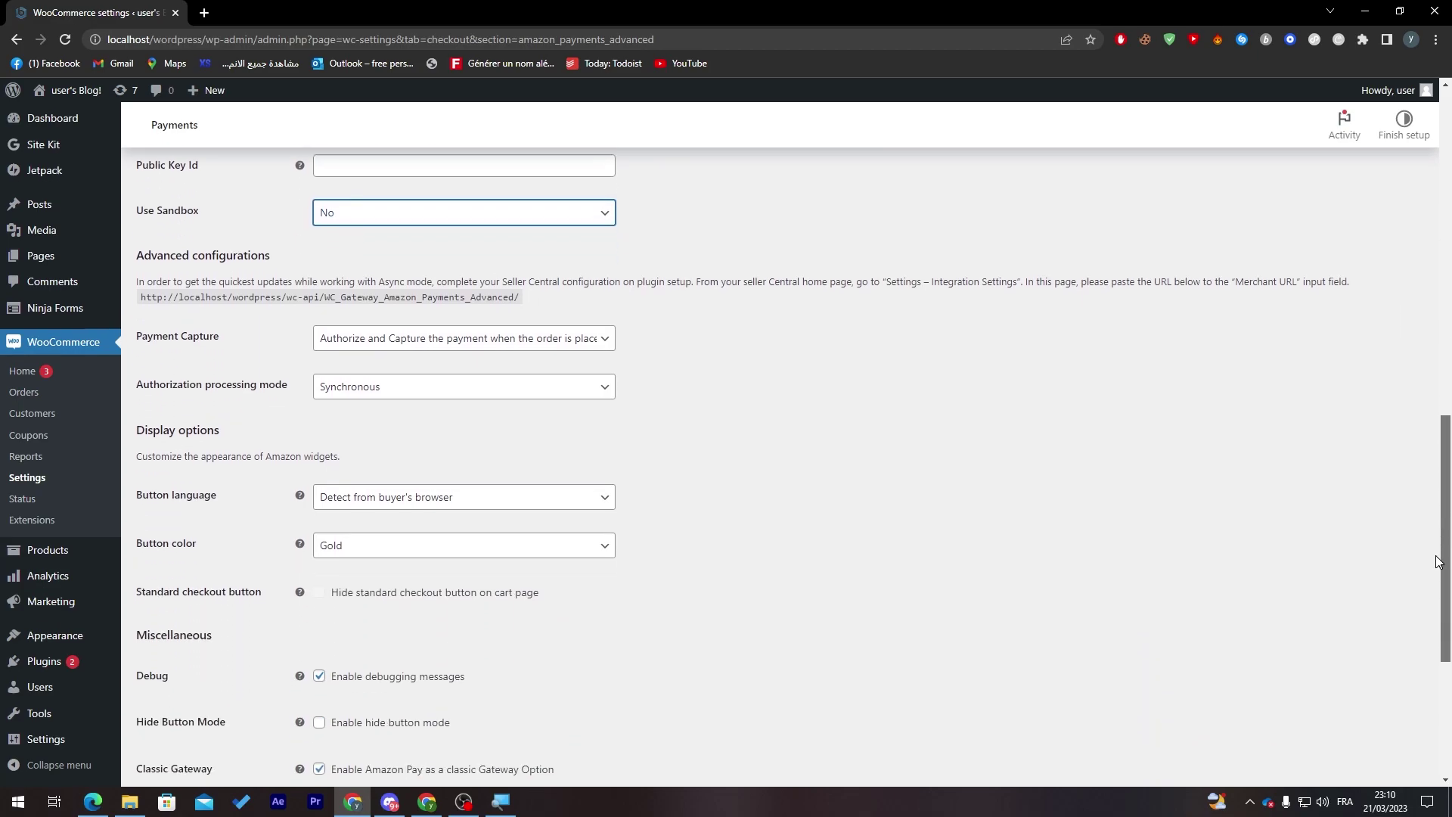
{"action": "scroll", "coordinate": [1433, 605], "scroll_direction": "down", "scroll_amount": 4}
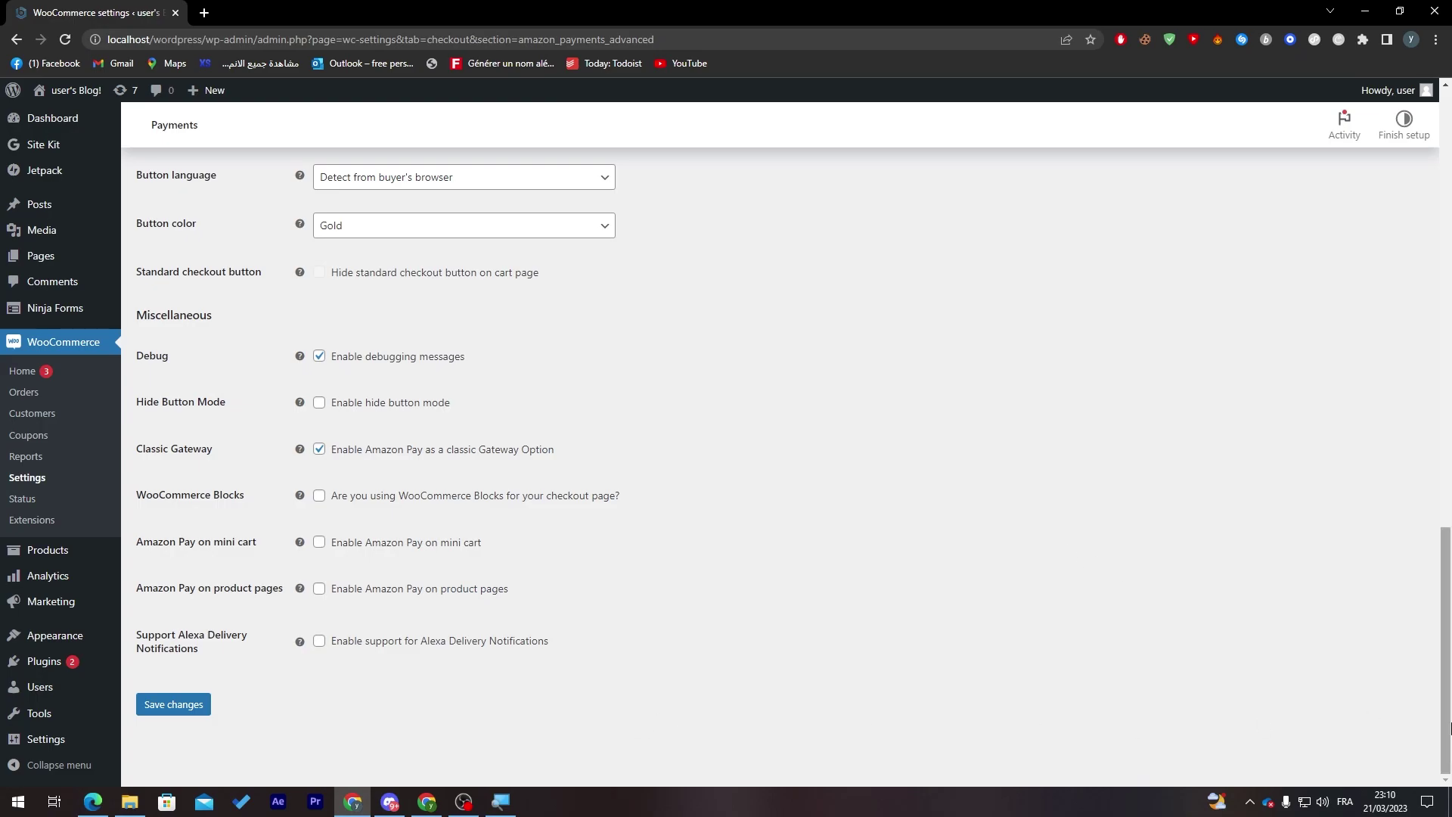
{"action": "left_click_drag", "start_coordinate": [1449, 727], "coordinate": [1415, 749]}
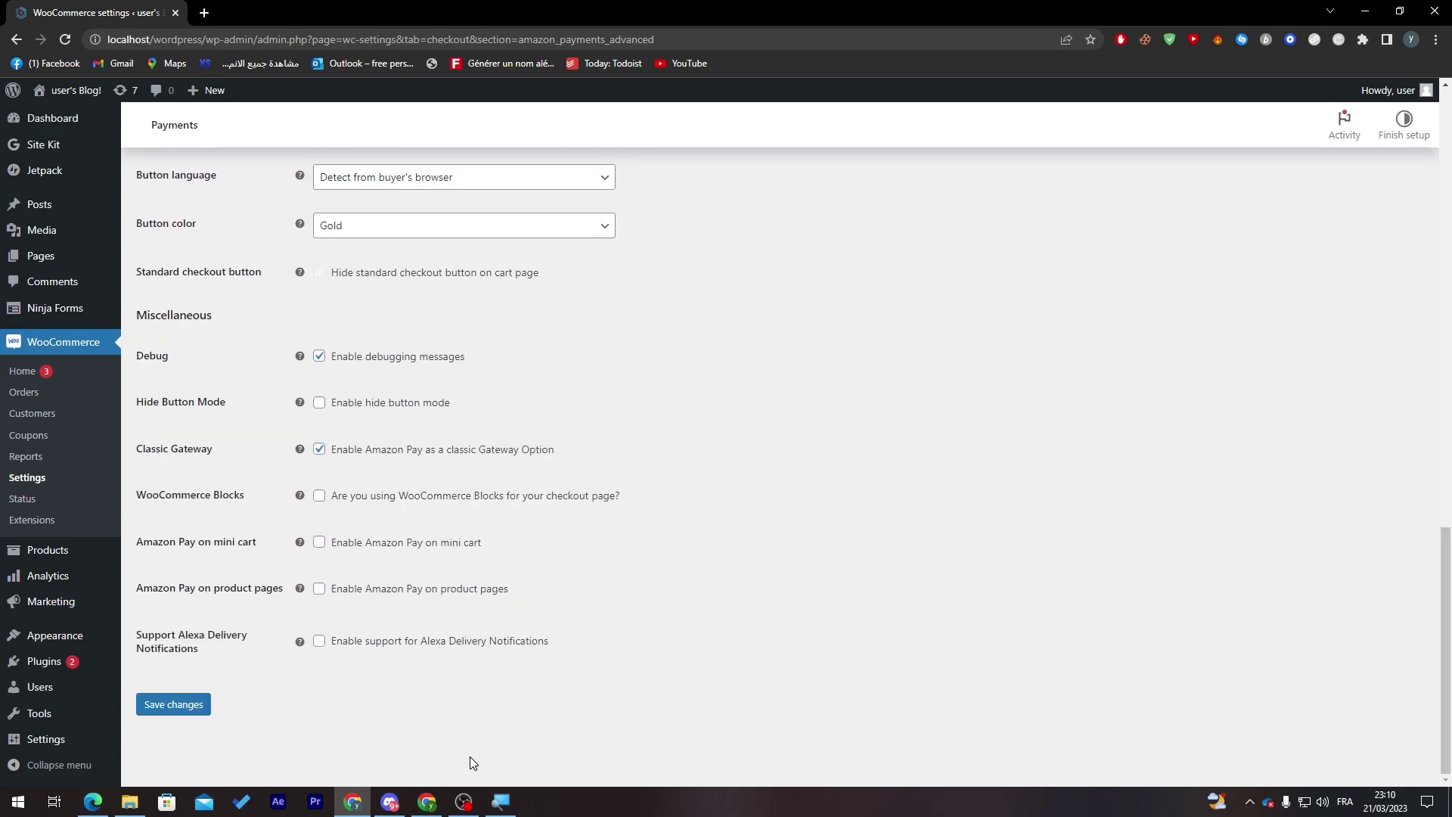
- Save the Amazon Pay settings and review the USD/Euro Region mismatch and Merchant ID notices
{"action": "left_click", "coordinate": [194, 708]}
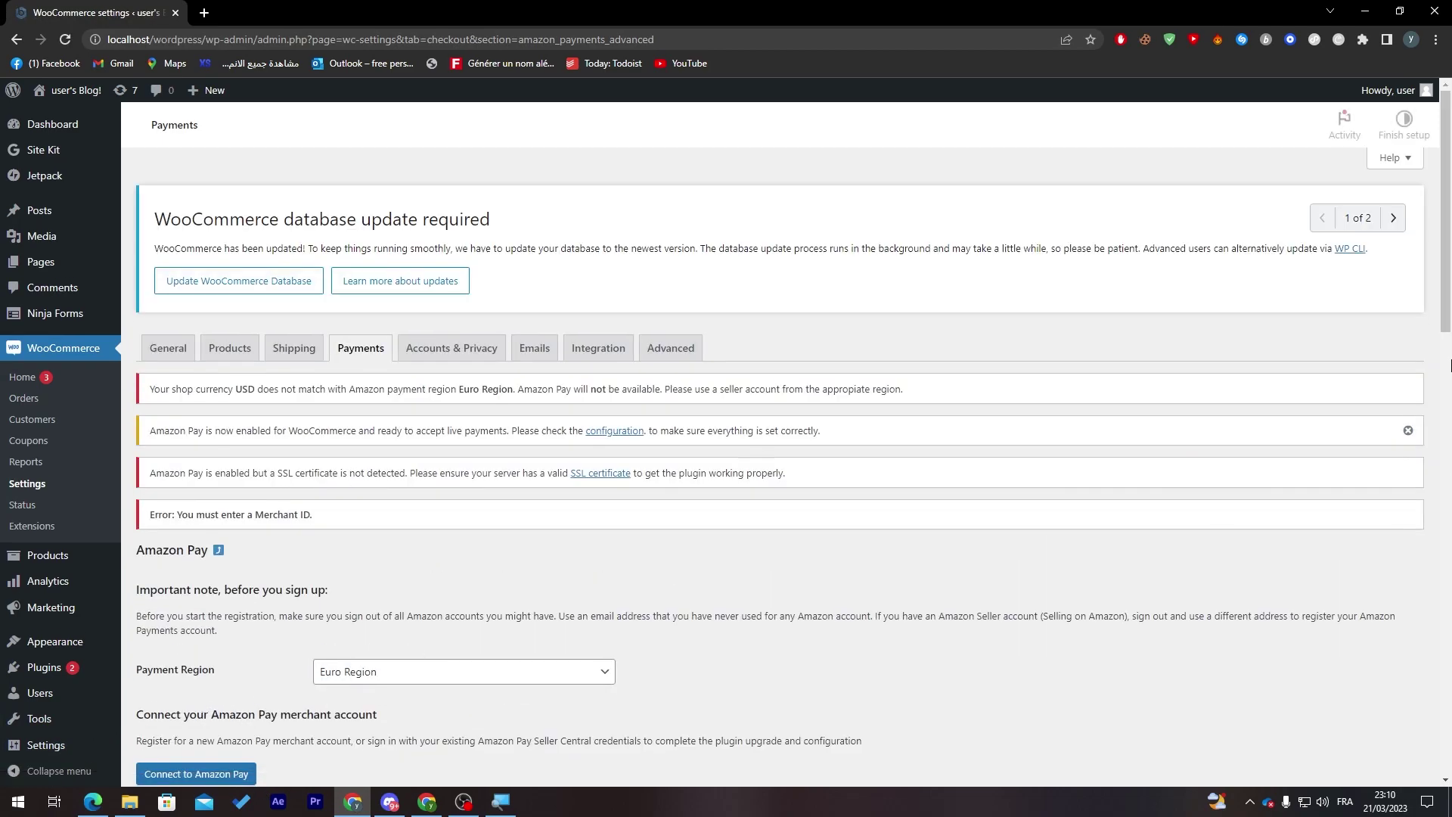
{"action": "mouse_move", "coordinate": [1439, 151]}
{"action": "left_mouse_down"}
{"action": "mouse_move", "coordinate": [1438, 333]}
{"action": "mouse_move", "coordinate": [1438, 157]}
{"action": "left_mouse_up"}
{"action": "left_click_drag", "start_coordinate": [171, 359], "coordinate": [329, 366]}
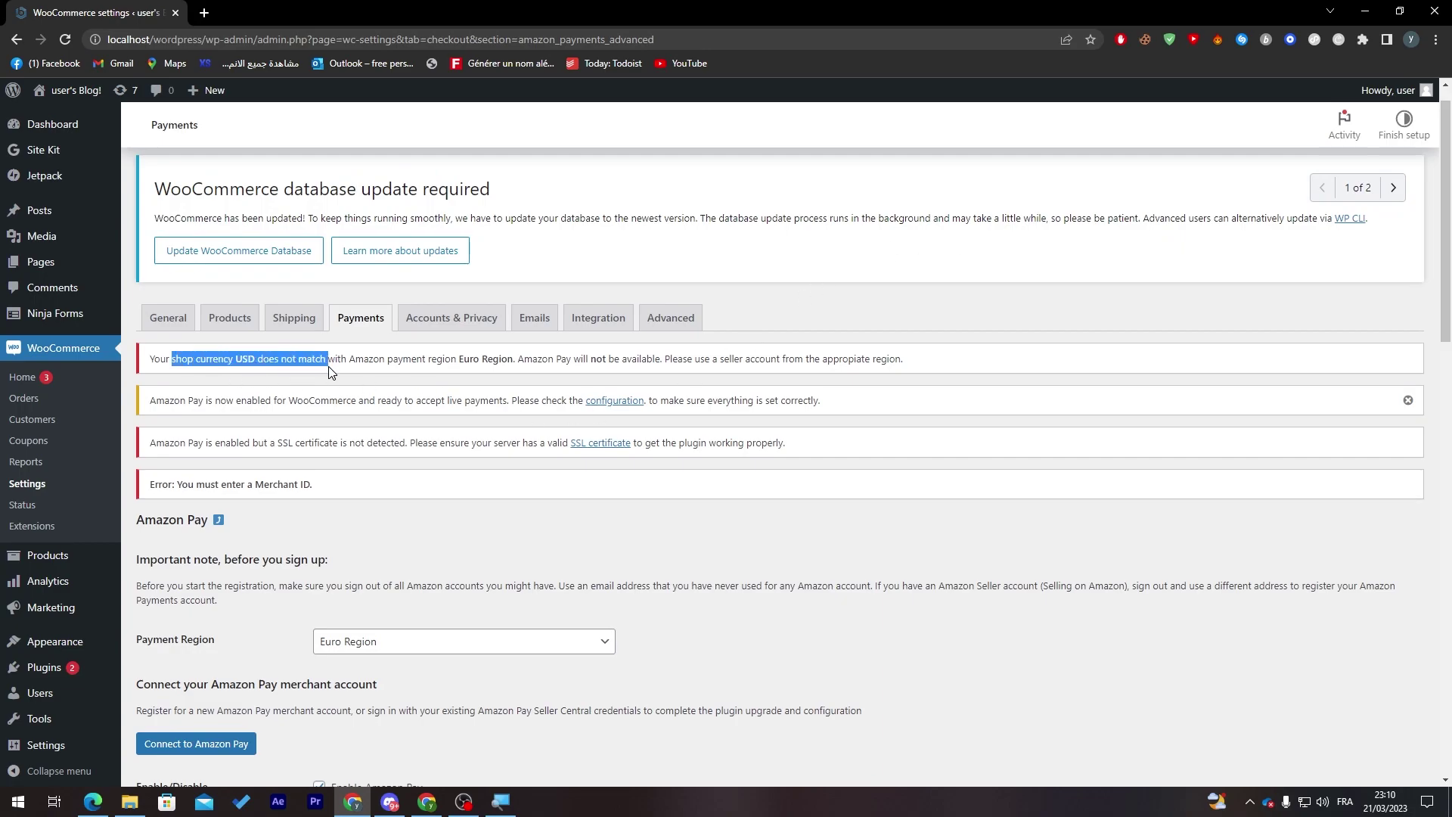
{"action": "left_click", "coordinate": [328, 367]}
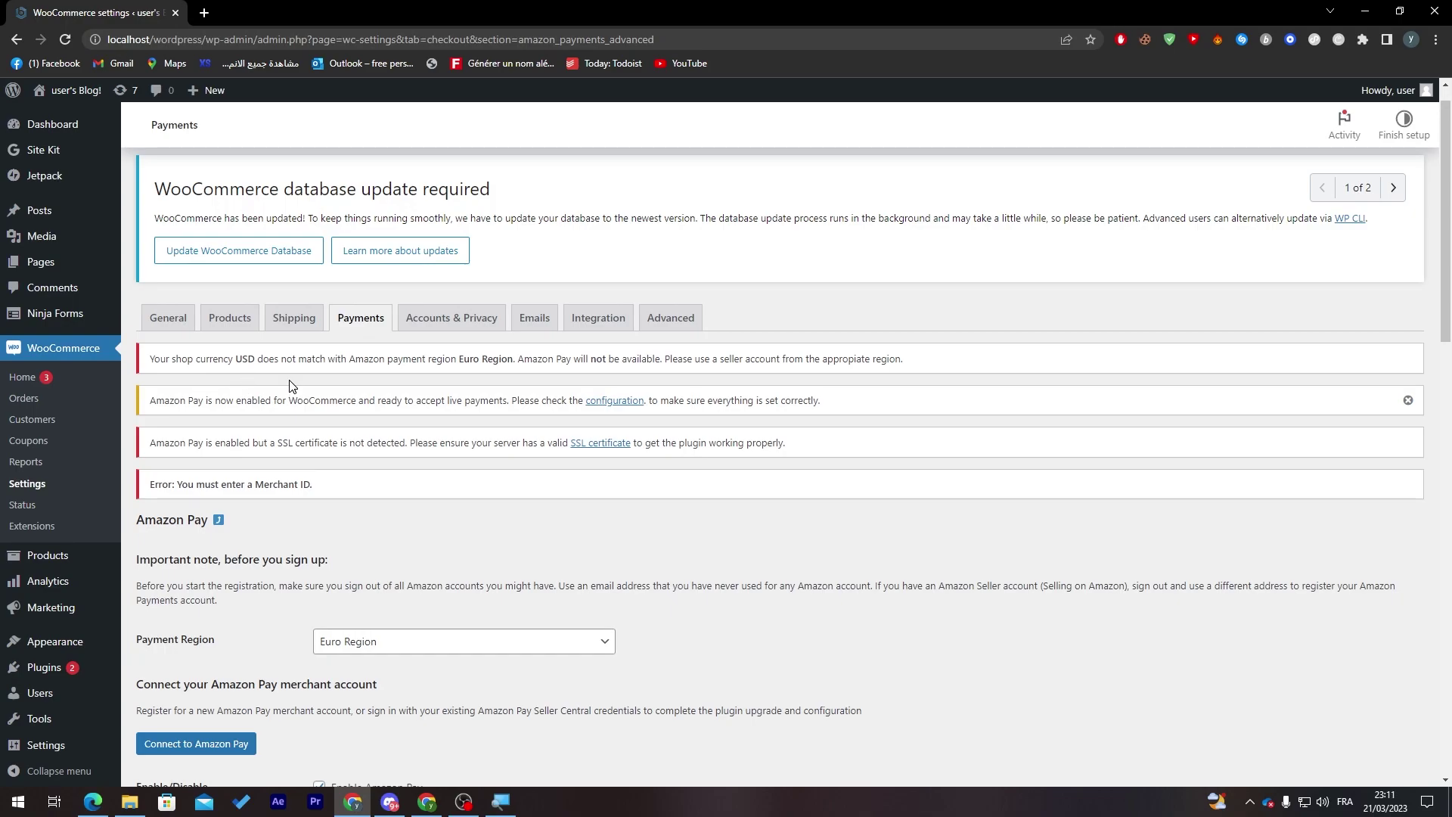
- In WooCommerce General settings, search 'eu' to pick Euro (€) as the store currency, then save
{"action": "left_click", "coordinate": [230, 321]}
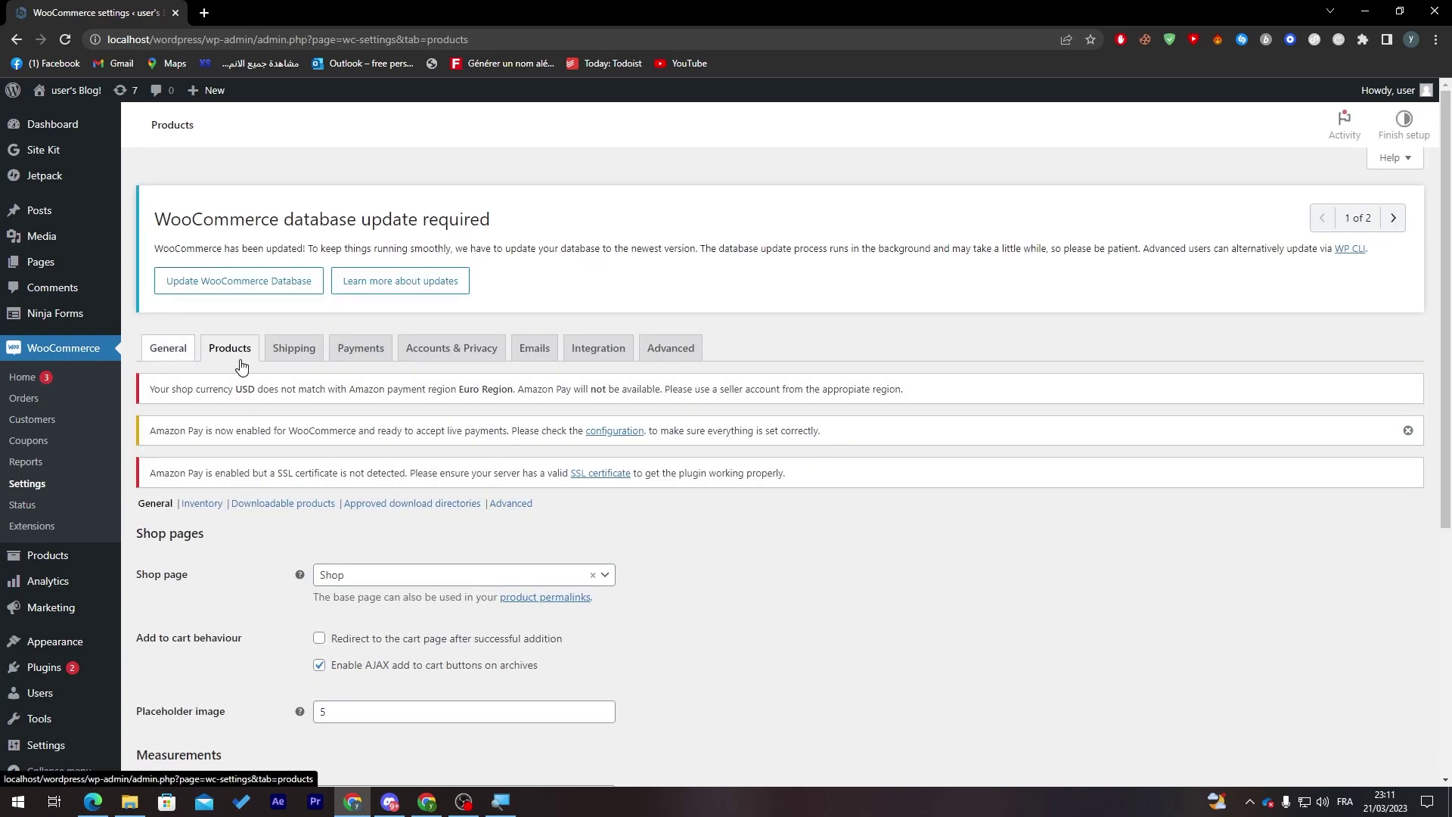
{"action": "left_click", "coordinate": [187, 356]}
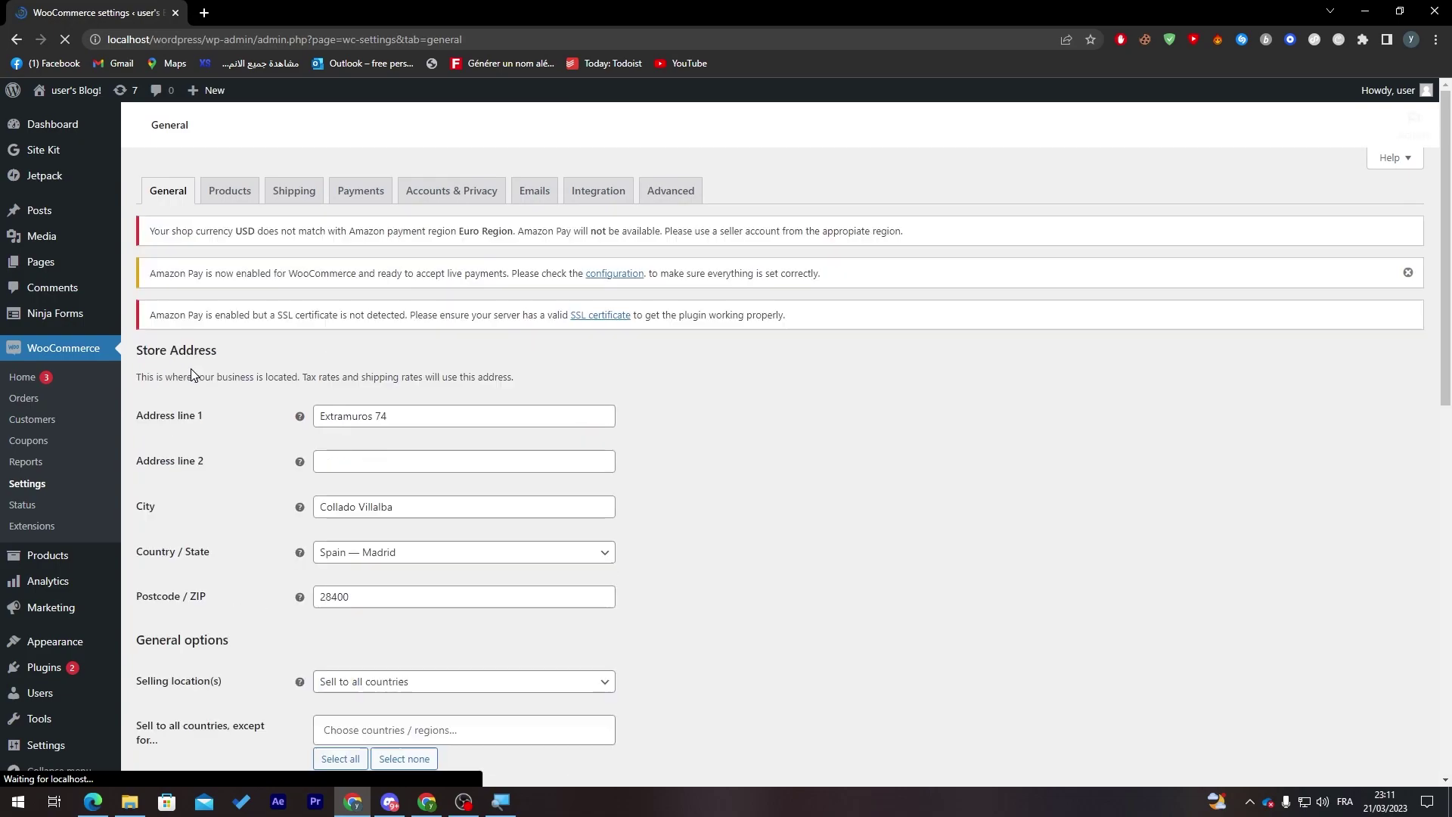
{"action": "scroll", "coordinate": [1433, 469], "scroll_direction": "down", "scroll_amount": 4}
{"action": "scroll", "coordinate": [1434, 478], "scroll_direction": "down", "scroll_amount": 6}
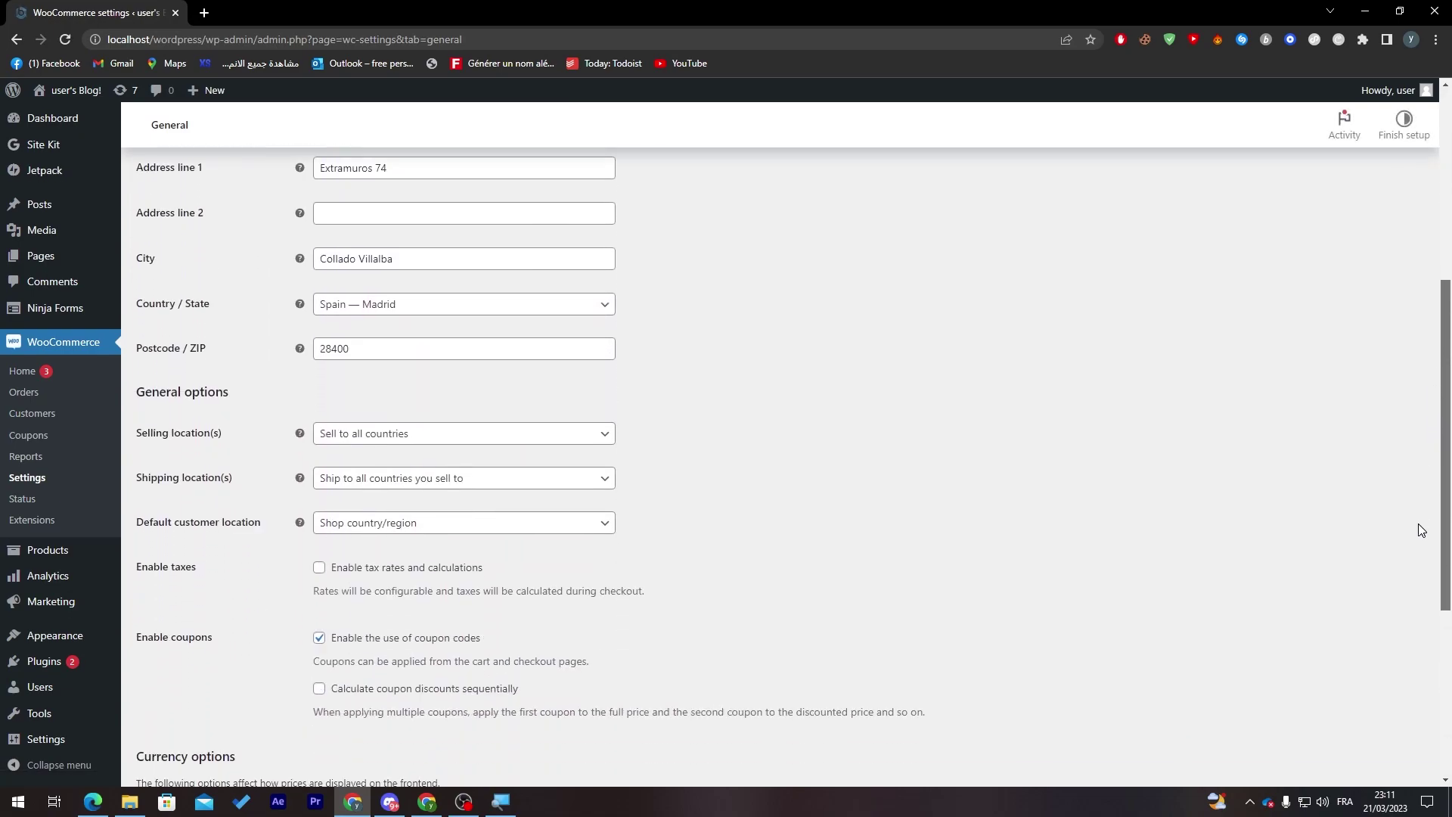
{"action": "left_click", "coordinate": [405, 477]}
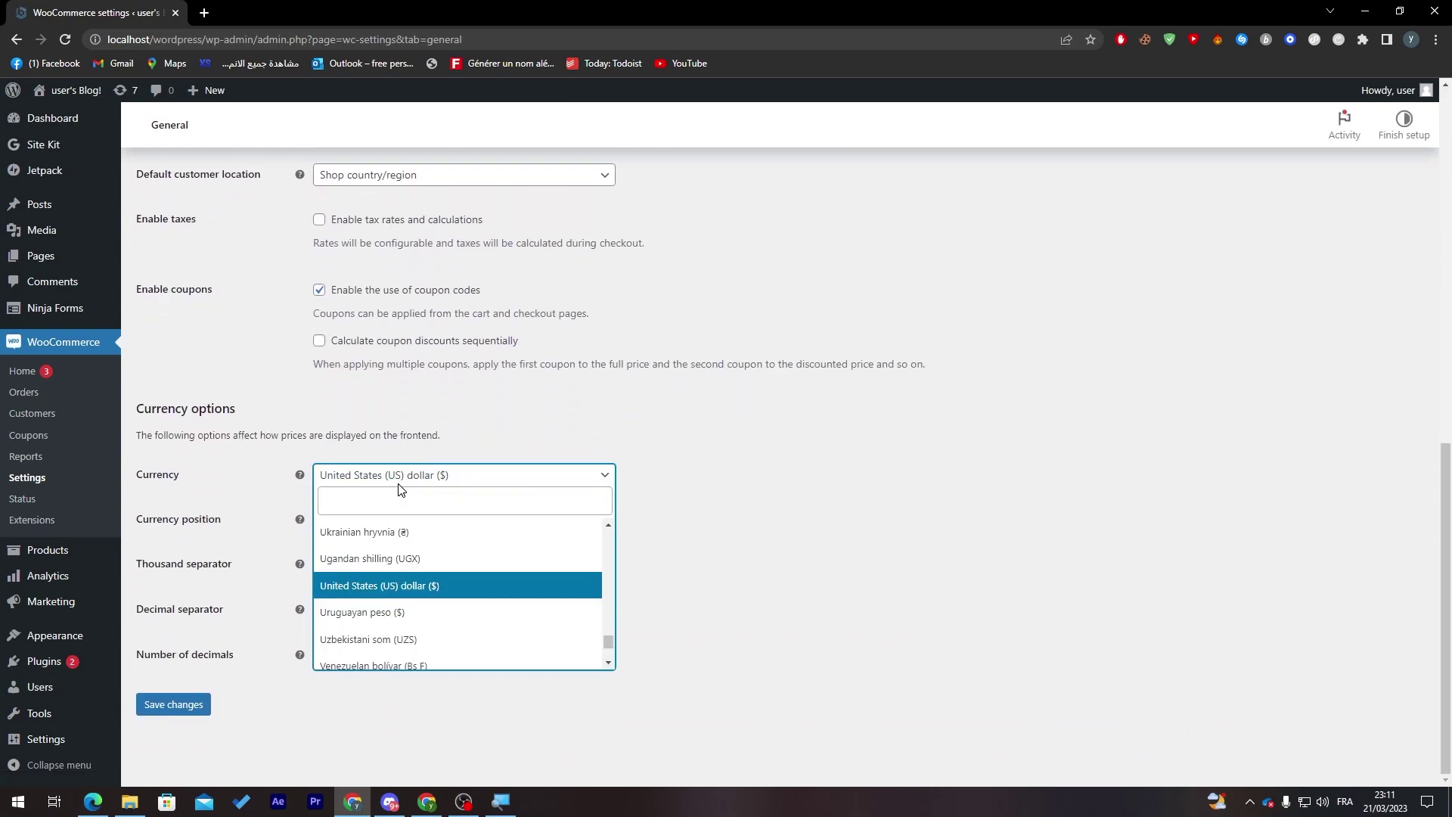
{"action": "type", "text": "eu"}
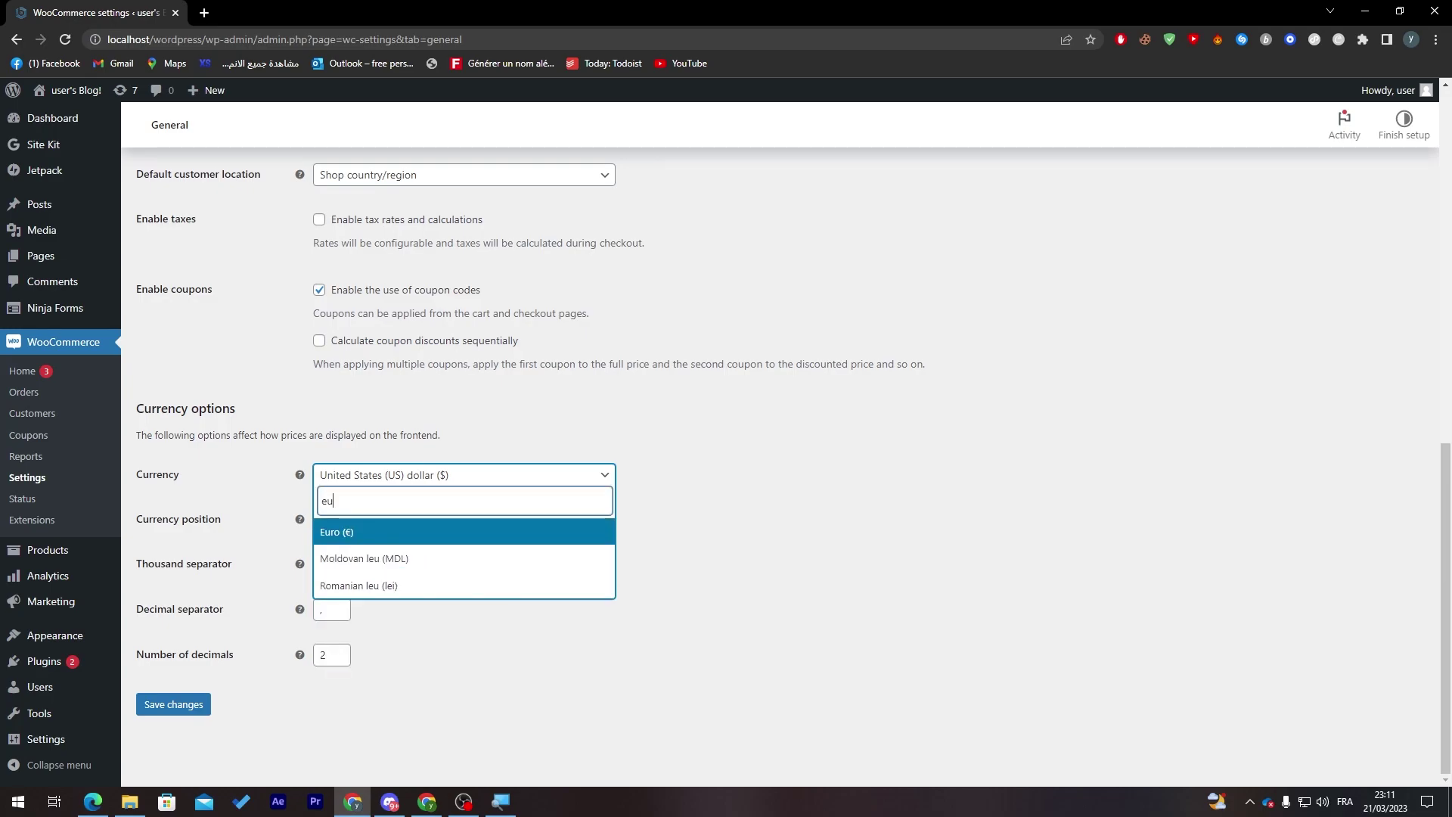
{"action": "left_click", "coordinate": [377, 534]}
{"action": "left_click", "coordinate": [201, 704]}
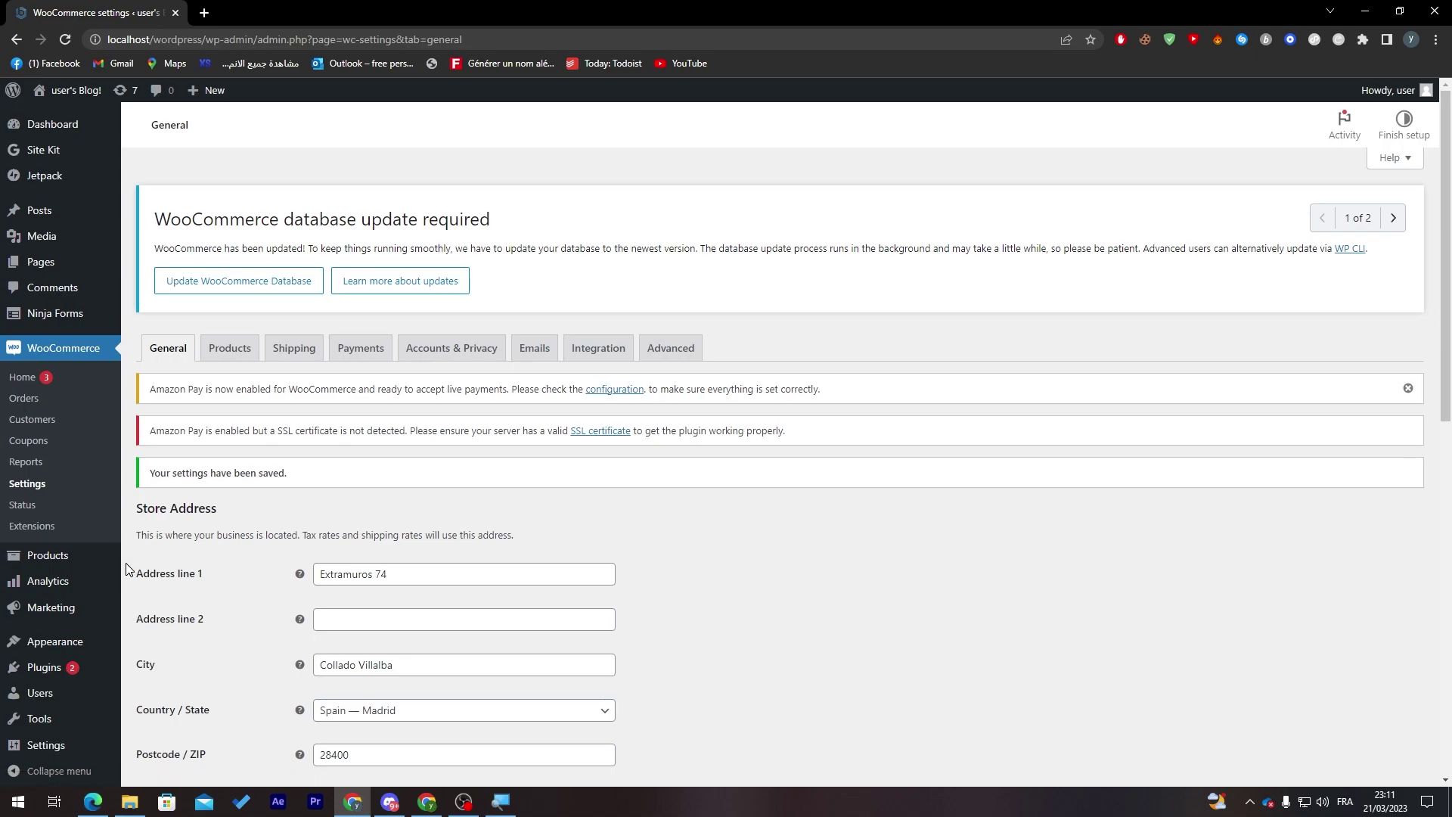
- Open the Amazon Pay settings from the Payments tab and review the SSL warning
{"action": "left_click", "coordinate": [364, 348]}
{"action": "scroll", "coordinate": [1449, 463], "scroll_direction": "down", "scroll_amount": 3}
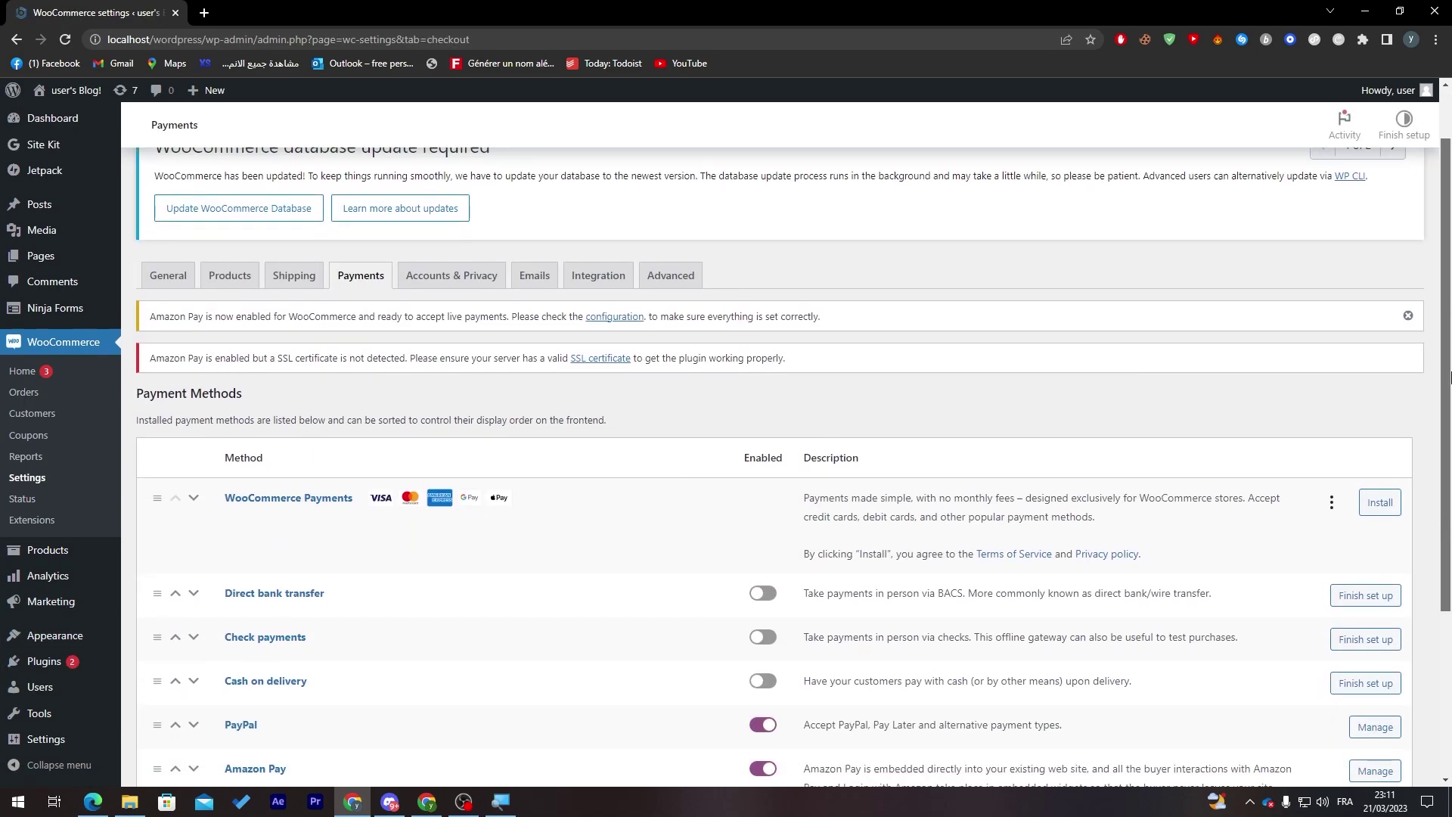
{"action": "left_click", "coordinate": [1376, 636]}
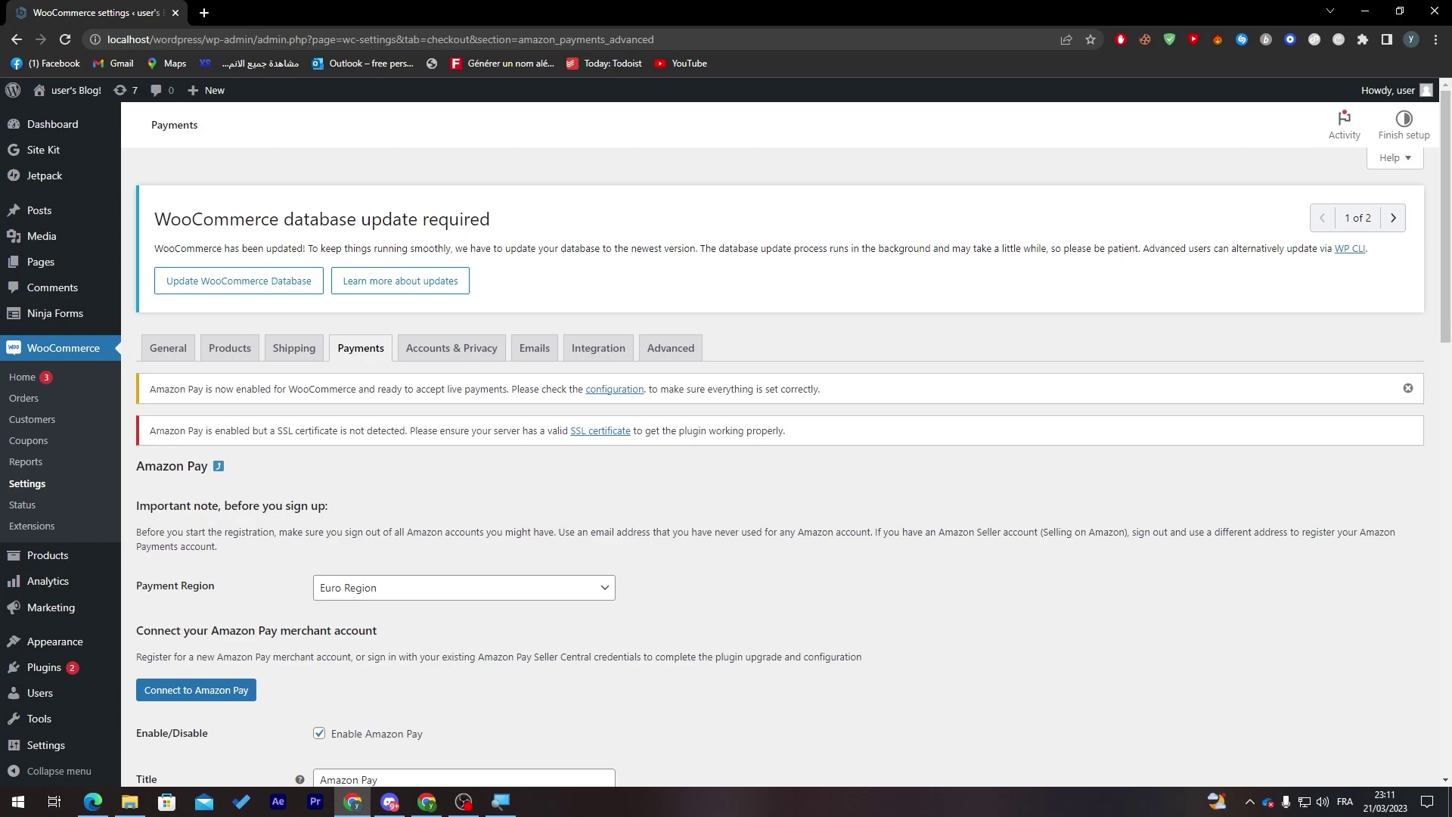
{"action": "left_click_drag", "start_coordinate": [152, 431], "coordinate": [314, 443]}
{"action": "left_click", "coordinate": [315, 443]}
- Select the settings page URL and review the Amazon Pay enabled notice
{"action": "left_click", "coordinate": [121, 39]}
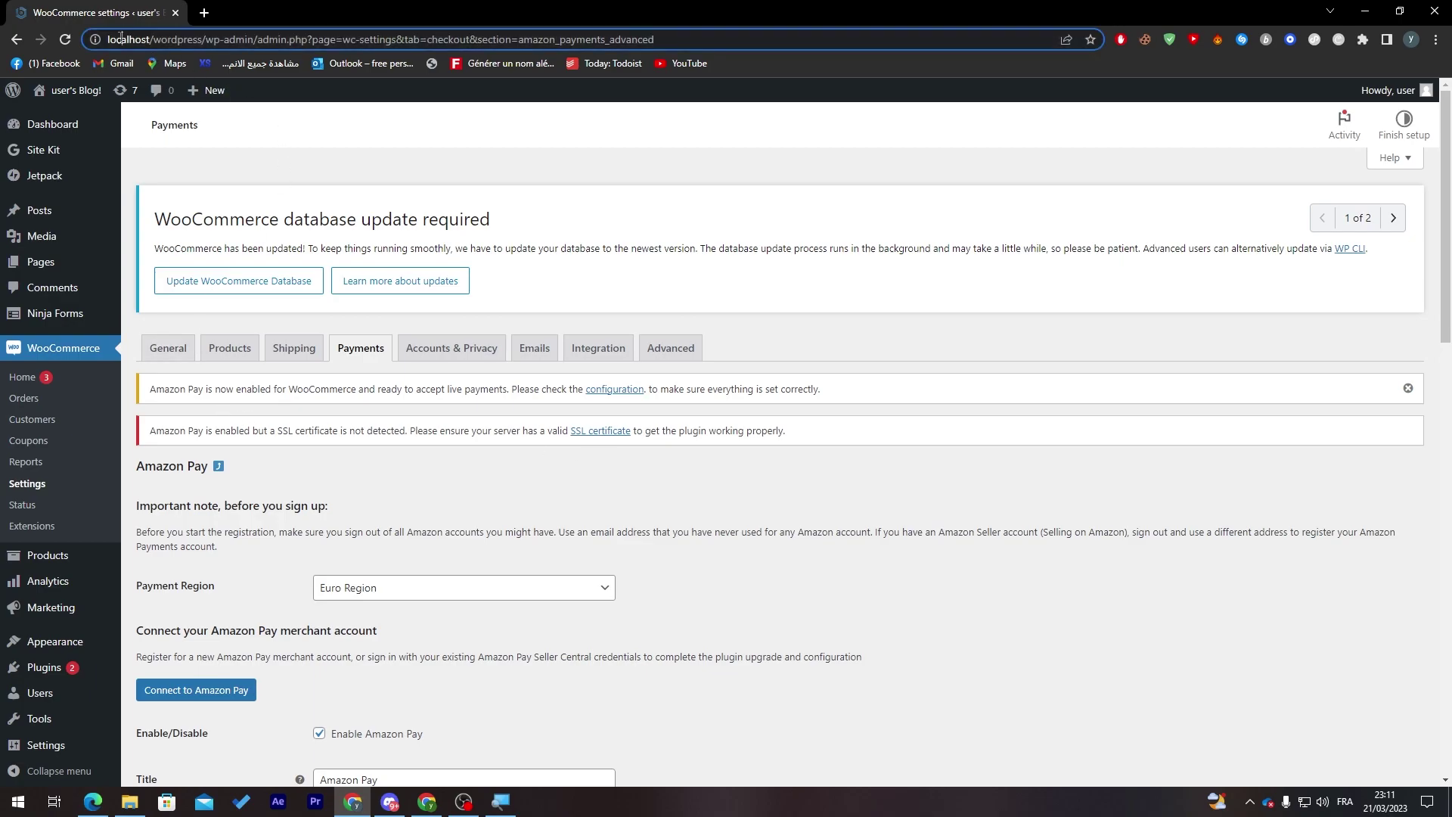
{"action": "left_click", "coordinate": [858, 508]}
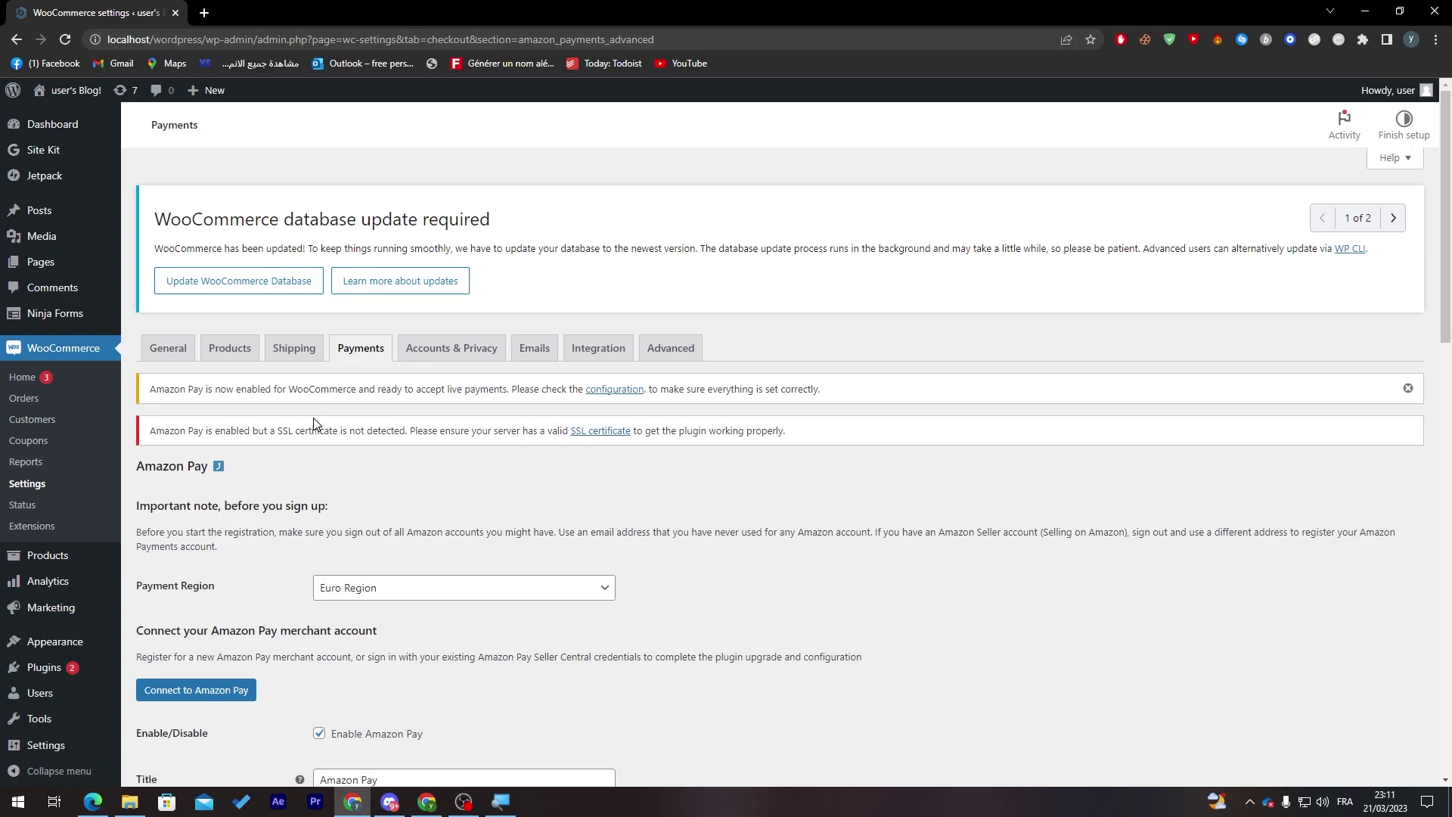
{"action": "left_click_drag", "start_coordinate": [189, 389], "coordinate": [366, 390]}
{"action": "left_click", "coordinate": [263, 390]}
{"action": "left_click", "coordinate": [366, 390]}
{"action": "left_click_drag", "start_coordinate": [525, 389], "coordinate": [574, 389]}
{"action": "left_click", "coordinate": [731, 402]}
{"action": "left_click", "coordinate": [642, 391]}
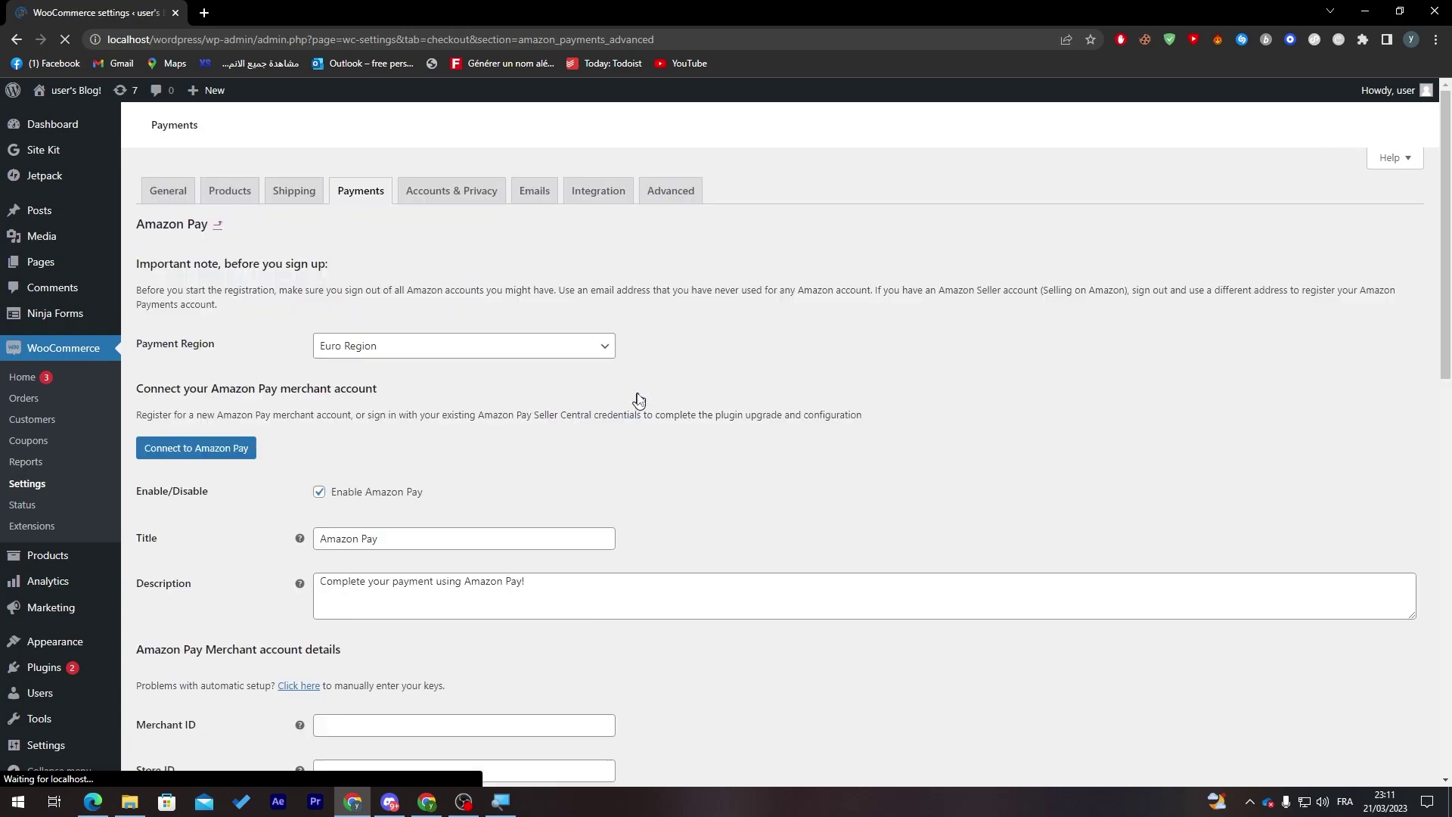
{"action": "scroll", "coordinate": [1119, 415], "scroll_direction": "down", "scroll_amount": 20}
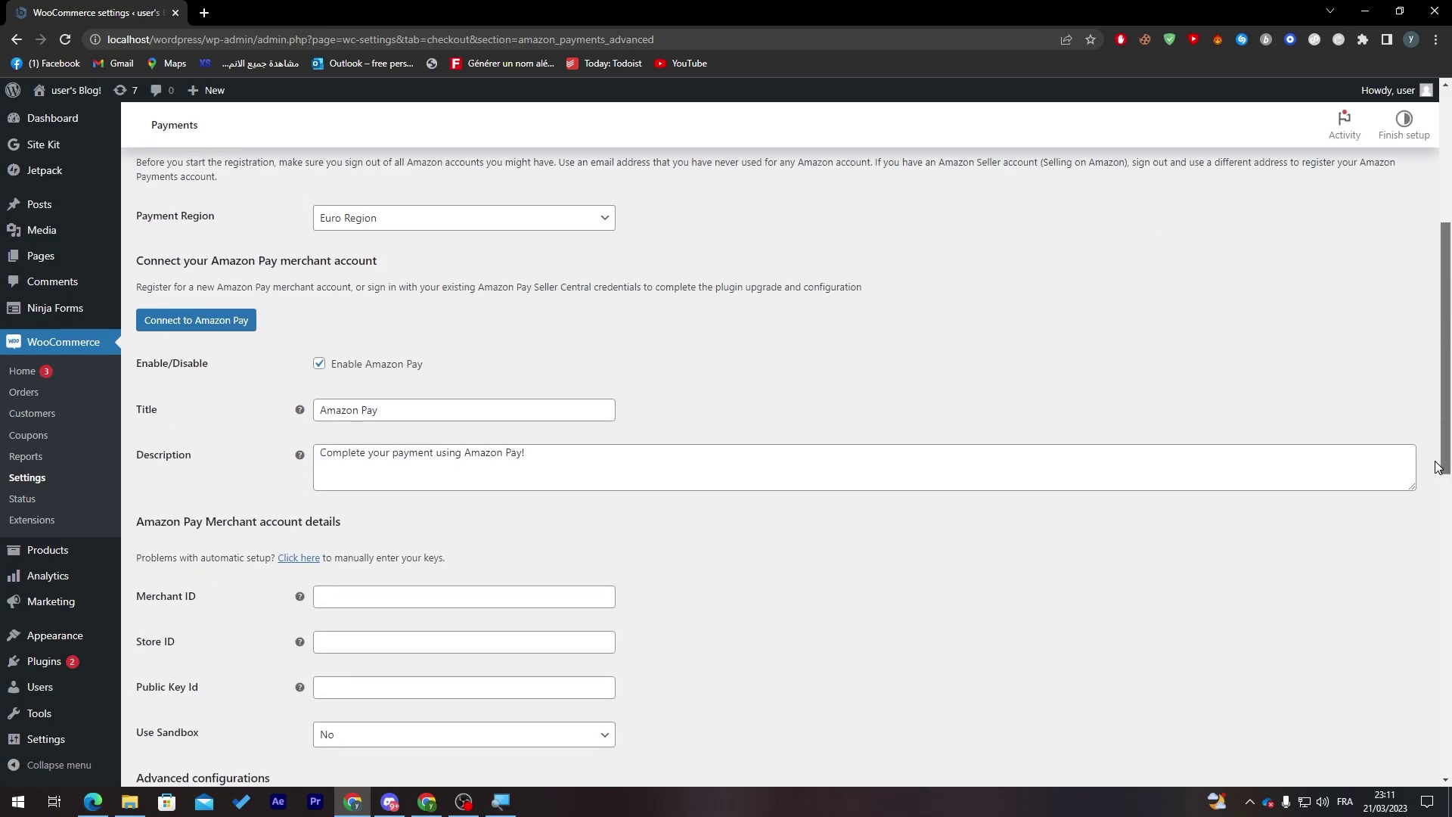
{"action": "scroll", "coordinate": [1390, 737], "scroll_direction": "up", "scroll_amount": 11}
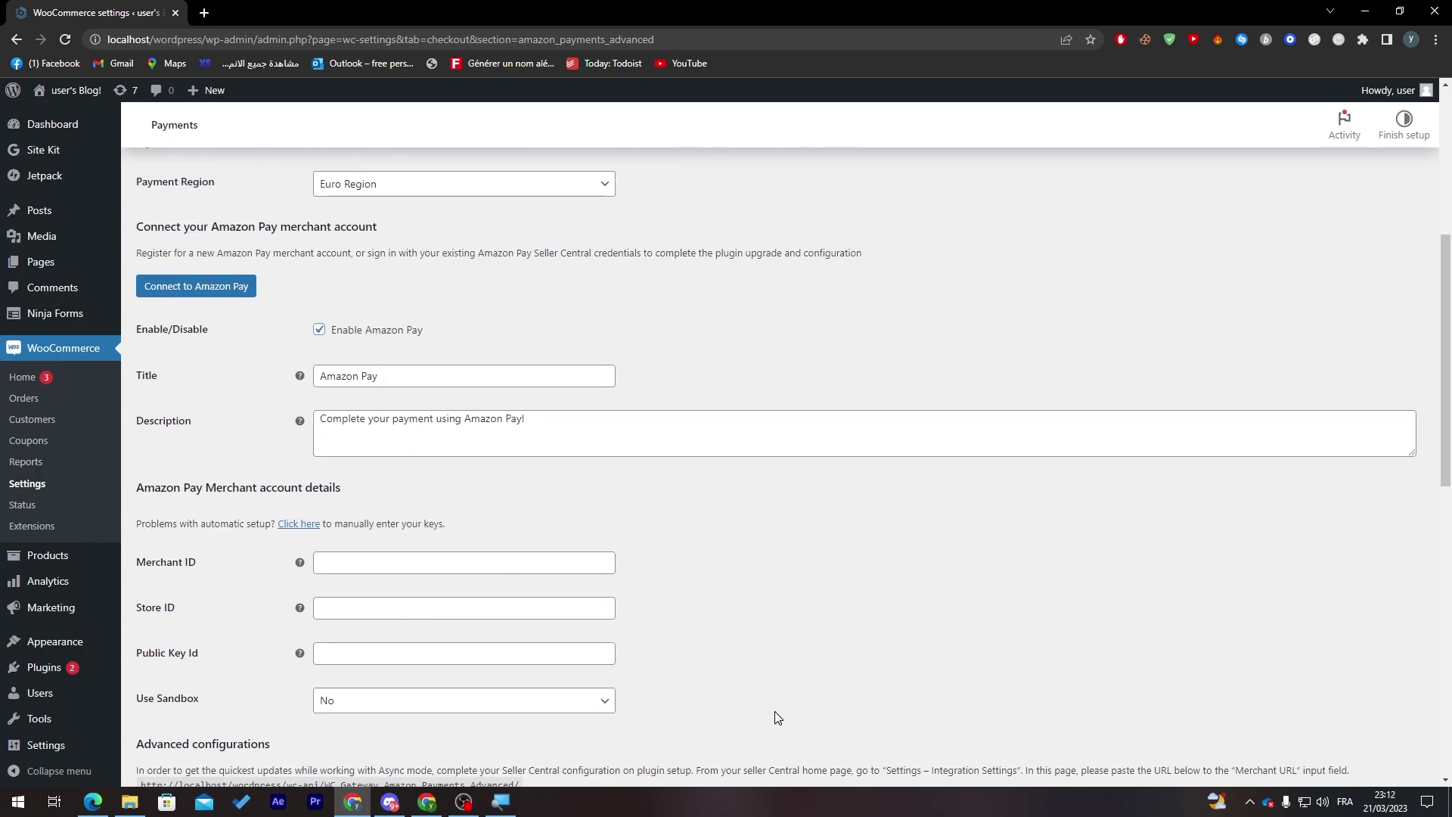
{"action": "scroll", "coordinate": [1095, 379], "scroll_direction": "up", "scroll_amount": 5}
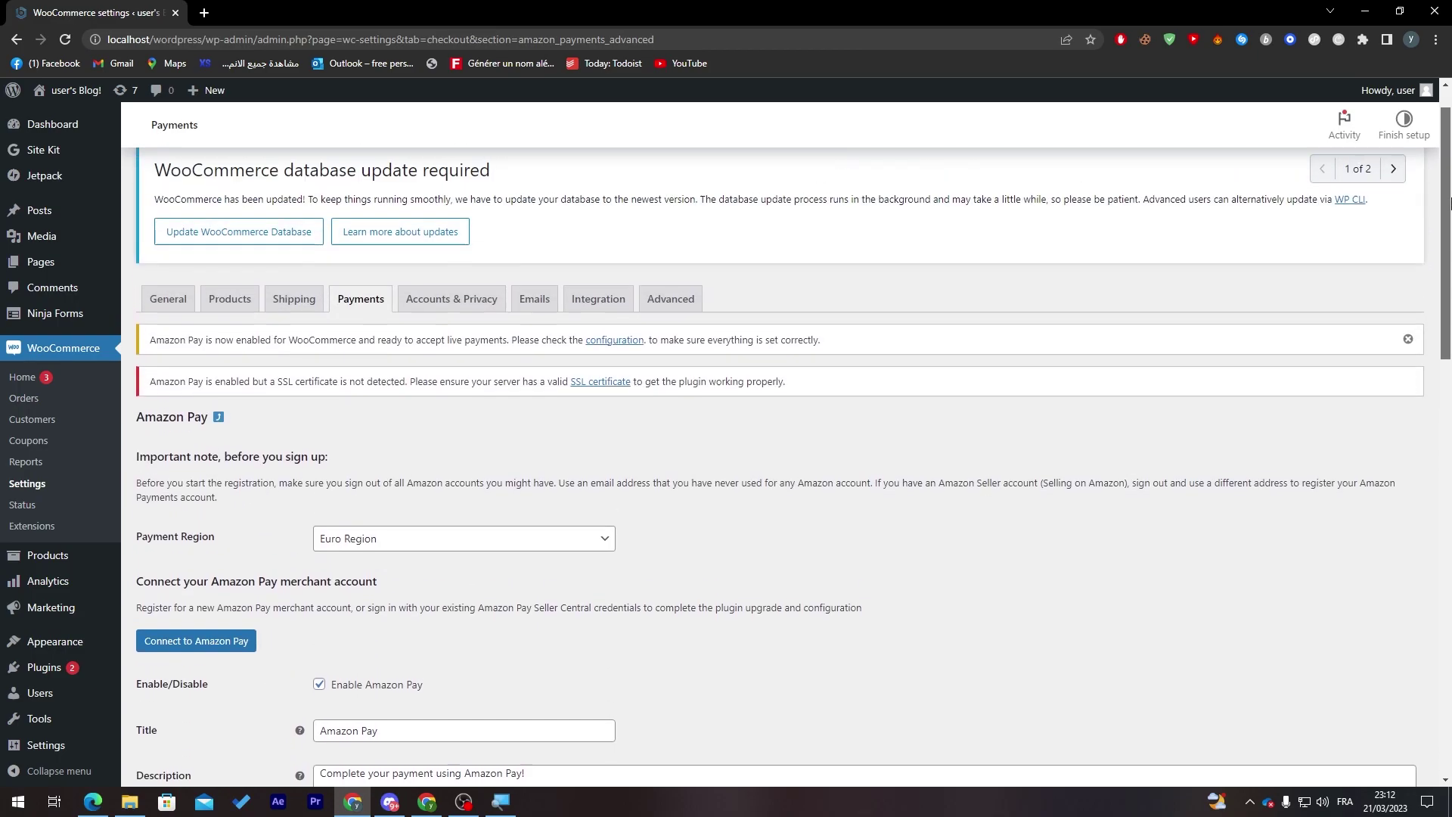